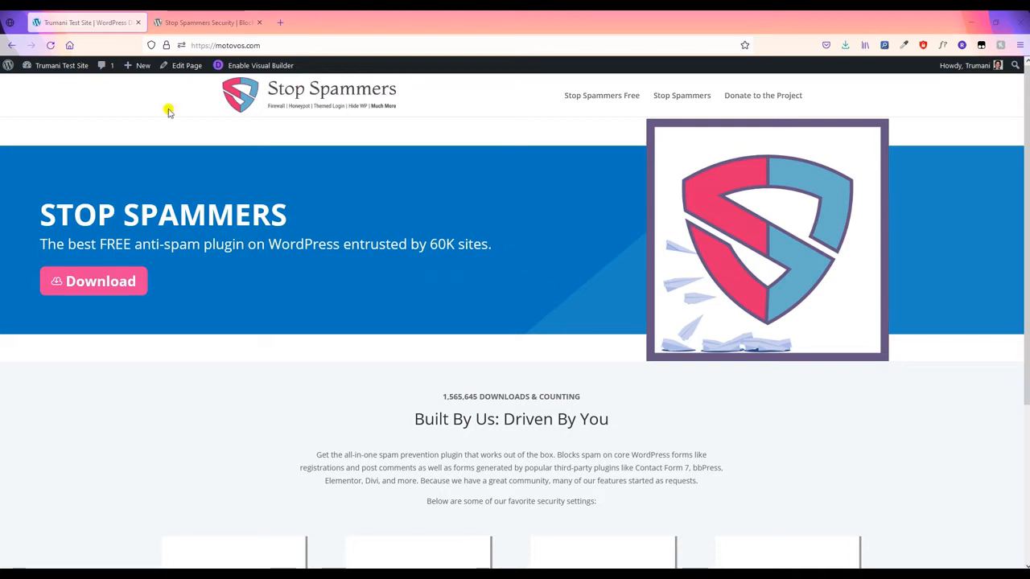
# - Check the site's mobile layout in a restored window, then go to the Stop Spammers Security plugin page
pyautogui.doubleClick(639, 27)
pyautogui.scroll(-3, 657, 346)
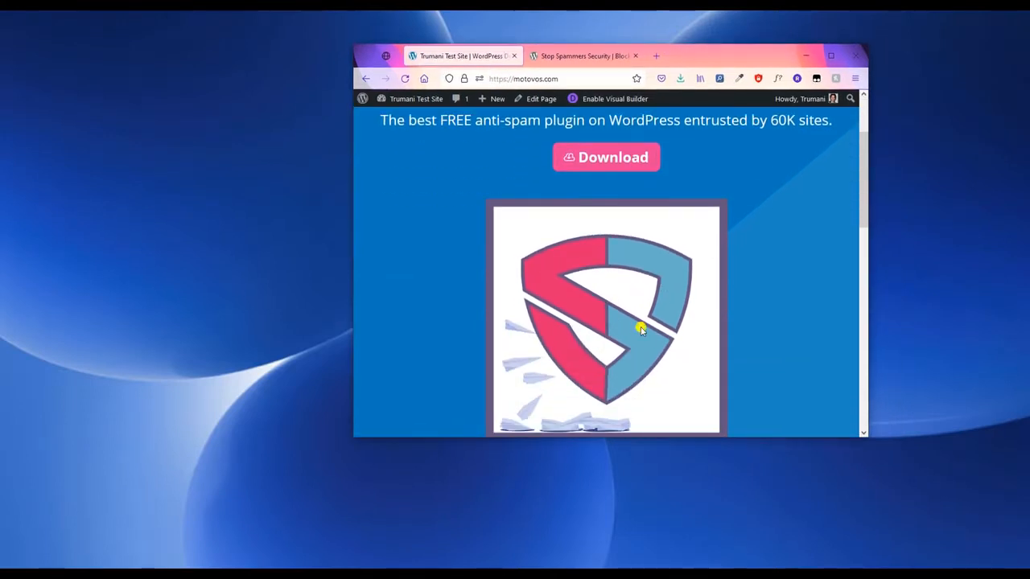
pyautogui.scroll(3, 660, 328)
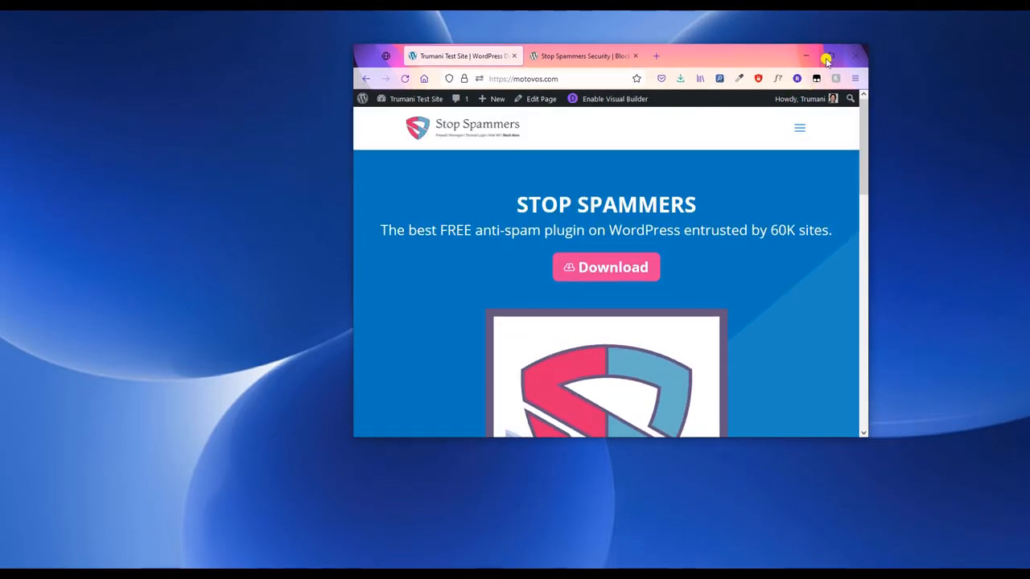
pyautogui.click(831, 56)
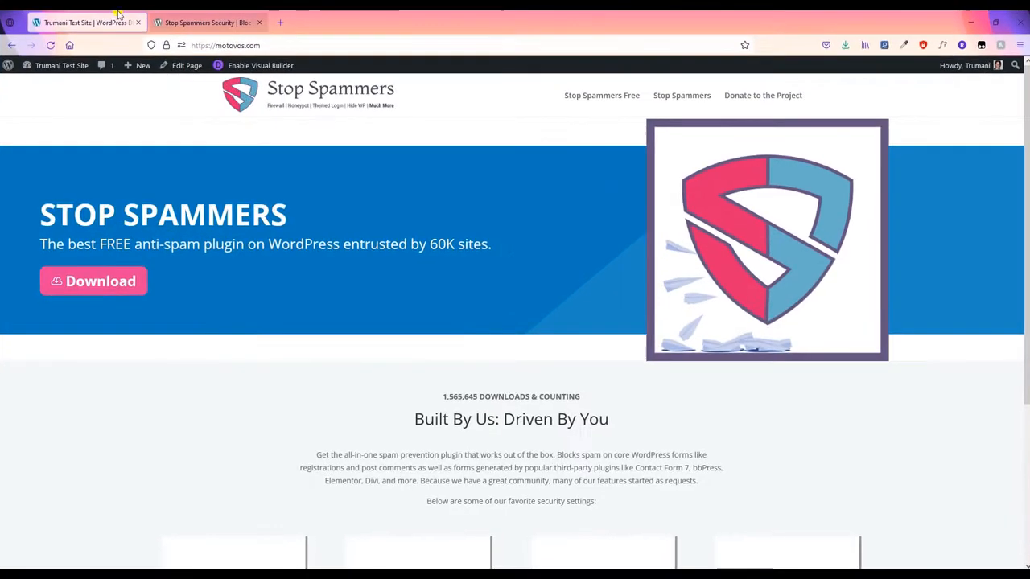
pyautogui.click(213, 21)
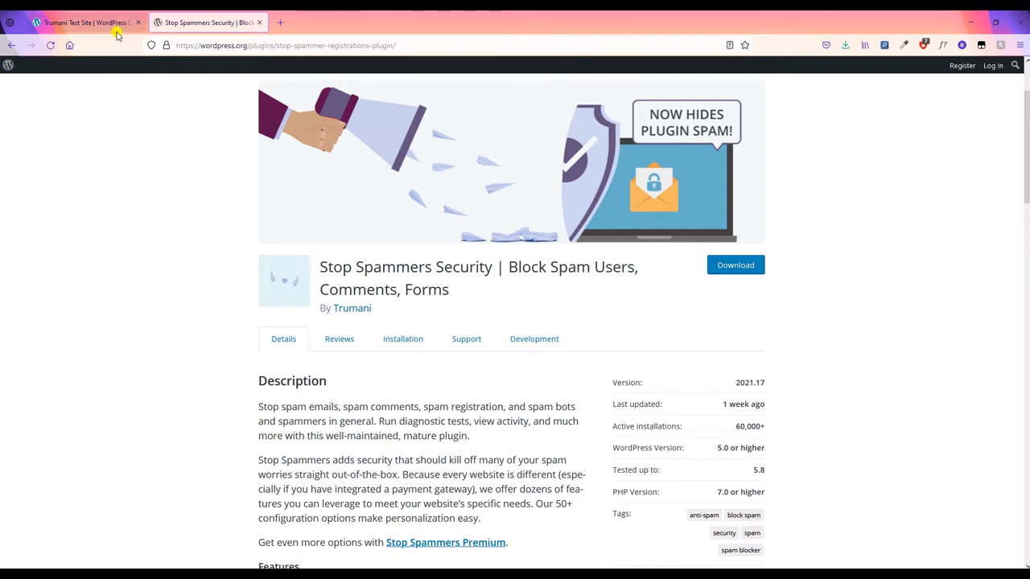
# - Open the home page in the visual builder in a new tab and discard the old autosave
pyautogui.click(88, 22)
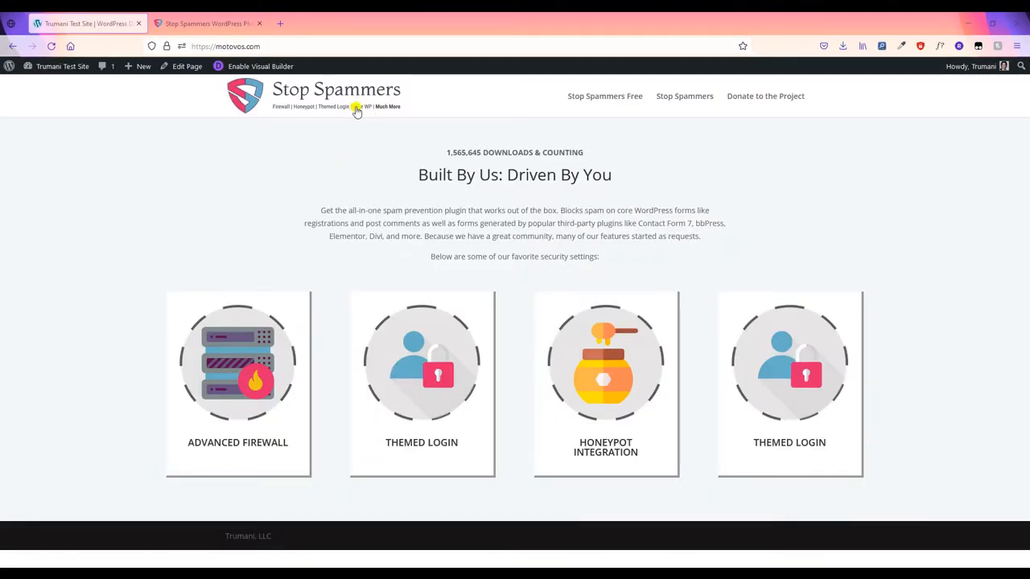
pyautogui.middleClick(255, 69)
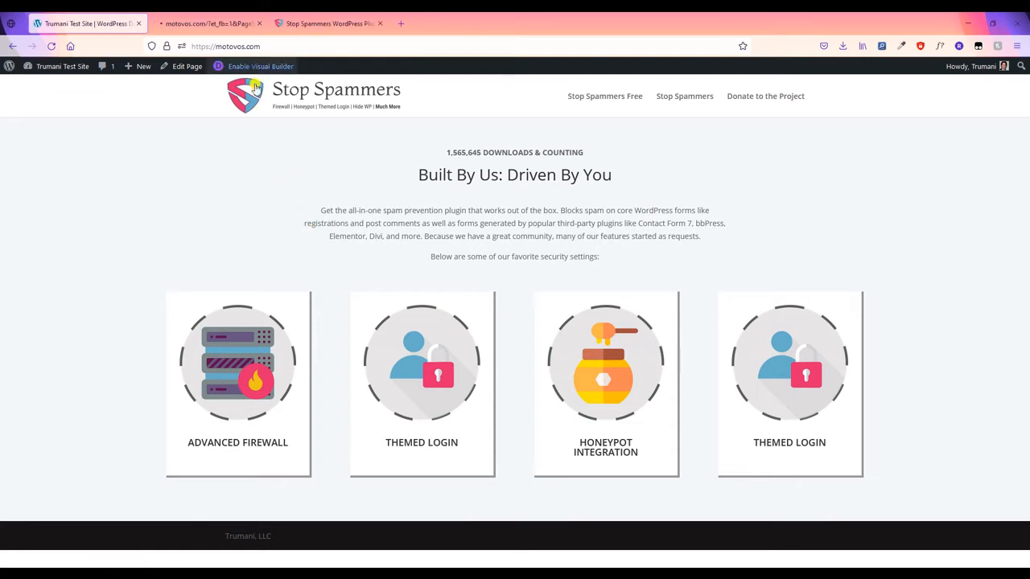
pyautogui.moveTo(210, 23); pyautogui.dragTo(101, 25)
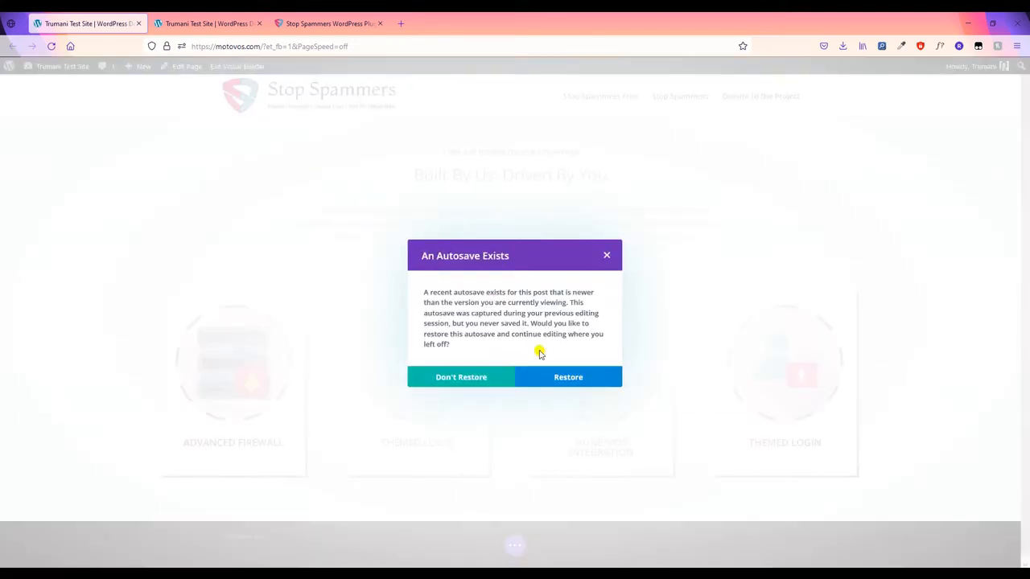
pyautogui.click(500, 378)
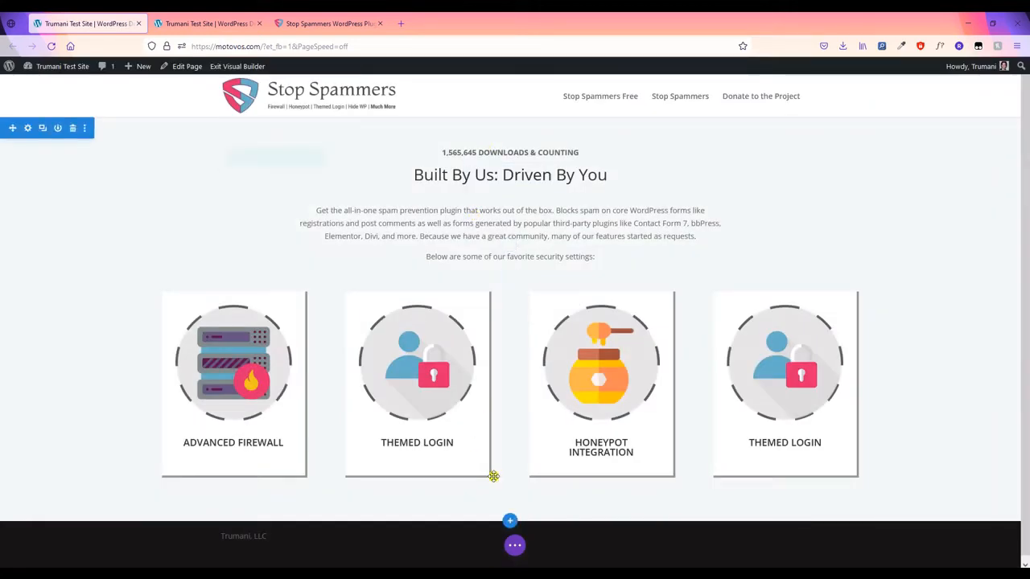
# - Add a regular section below the feature cards with a two-equal-column row, and open the row's settings
pyautogui.click(511, 520)
pyautogui.click(448, 486)
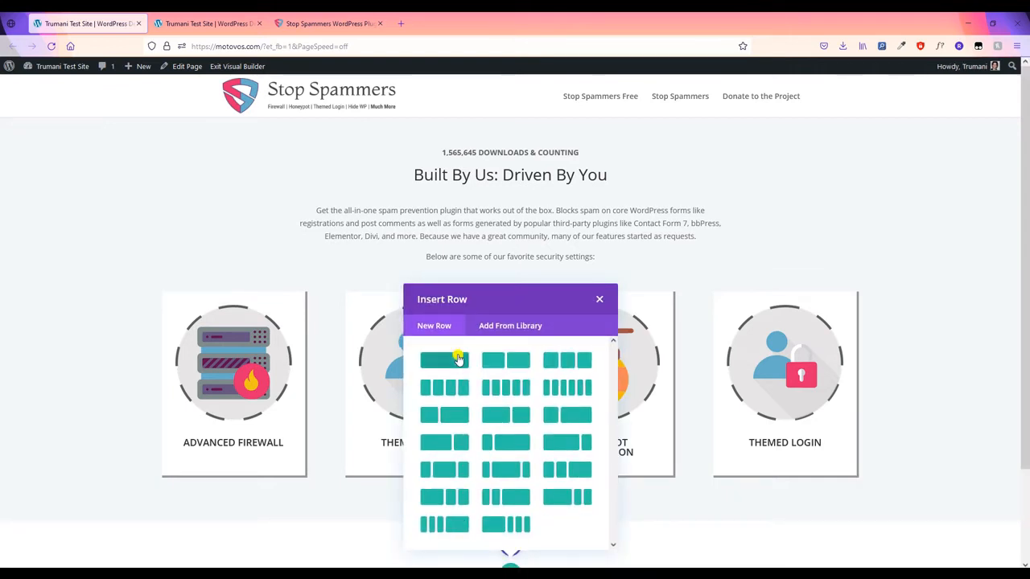
pyautogui.click(459, 359)
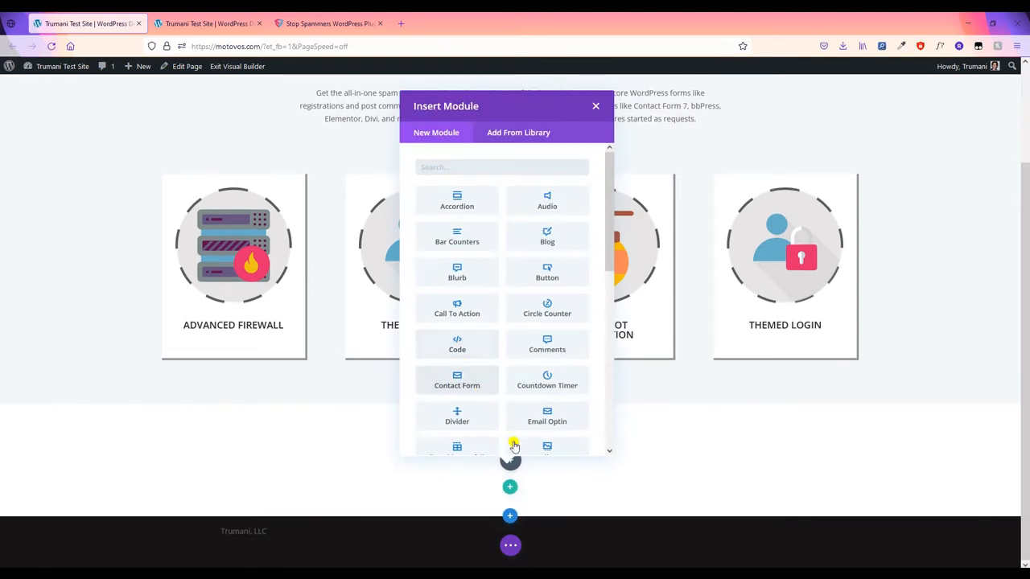
pyautogui.click(597, 107)
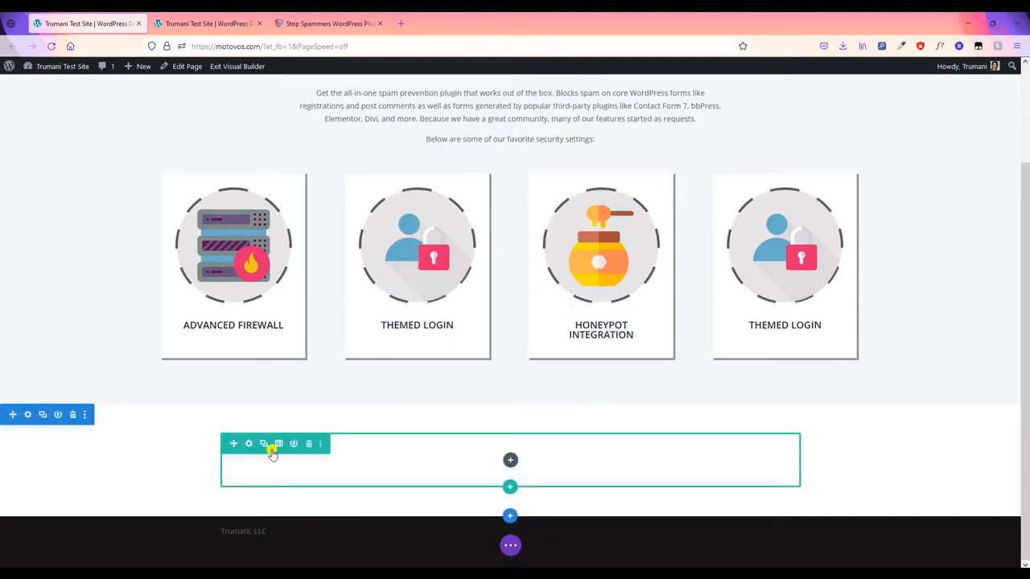
pyautogui.click(278, 444)
pyautogui.click(273, 243)
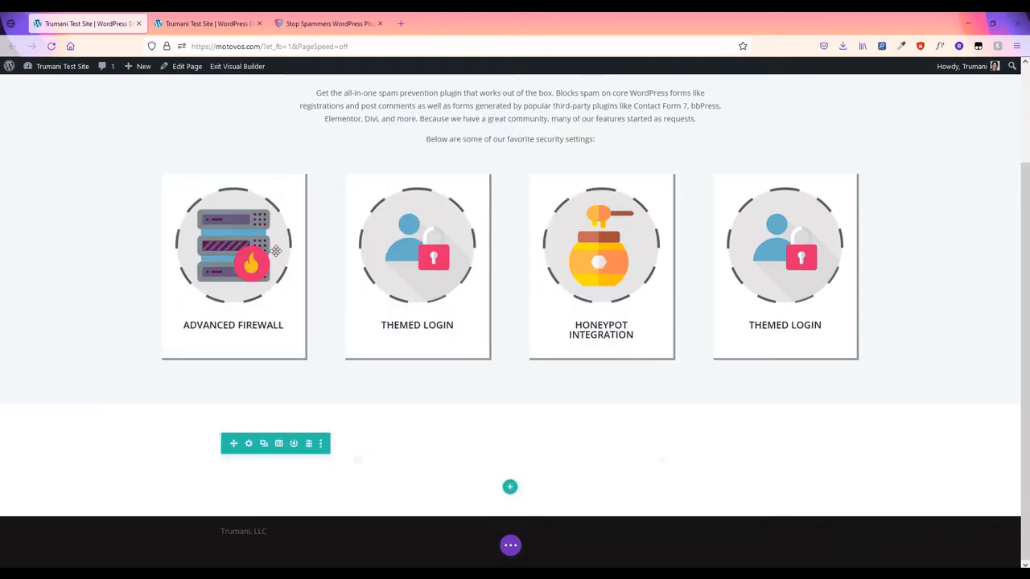
pyautogui.click(251, 444)
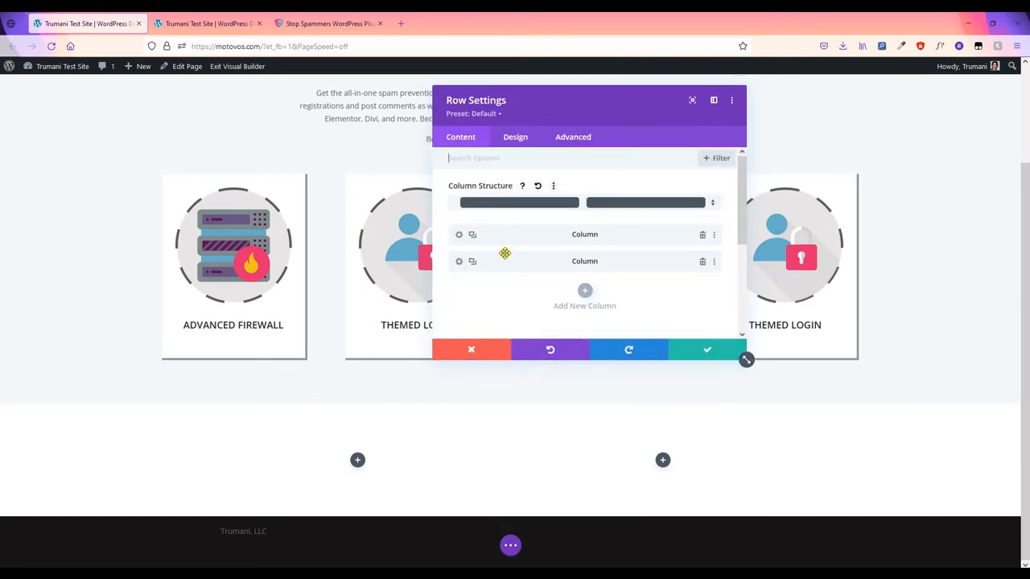
# - Give the row a custom gutter width of 1, 100% width and 100% max width, and save
pyautogui.click(510, 135)
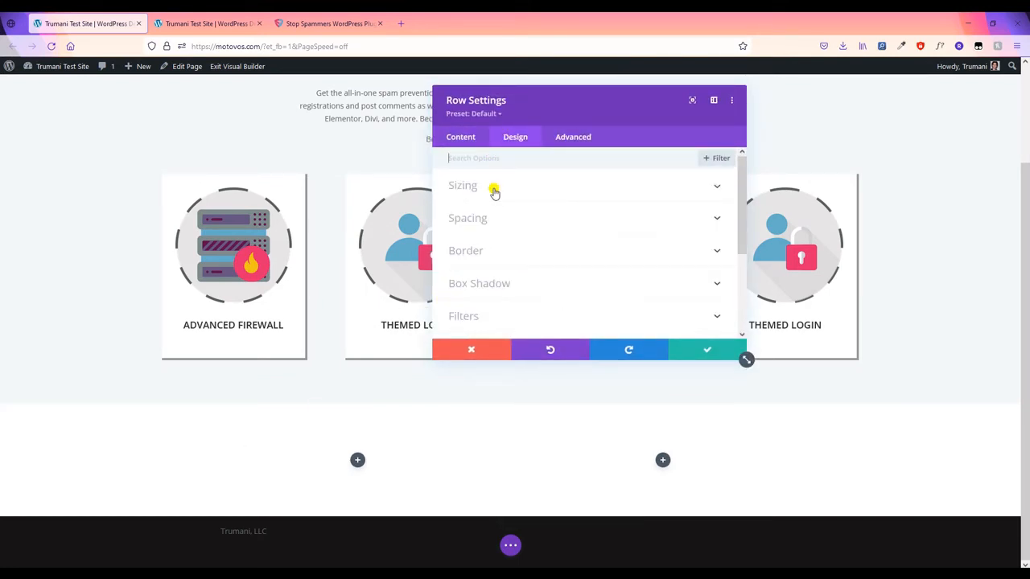
pyautogui.click(493, 189)
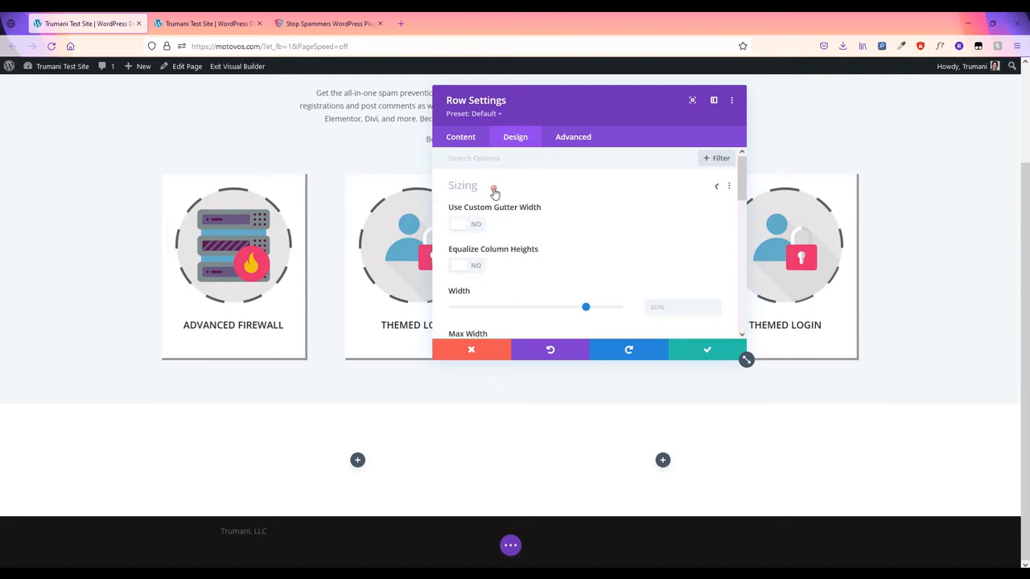
pyautogui.click(474, 224)
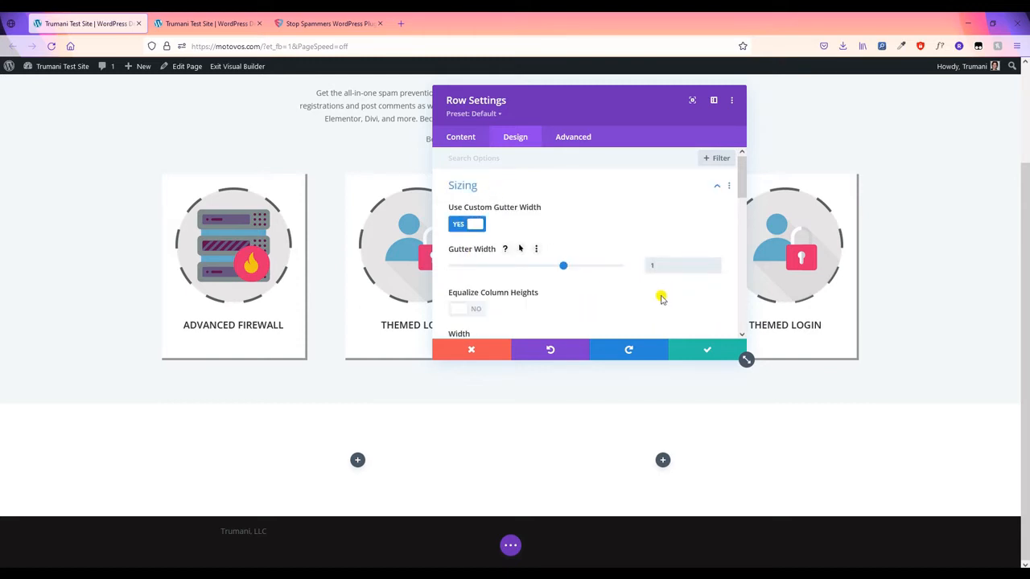
pyautogui.scroll(-2, 648, 298)
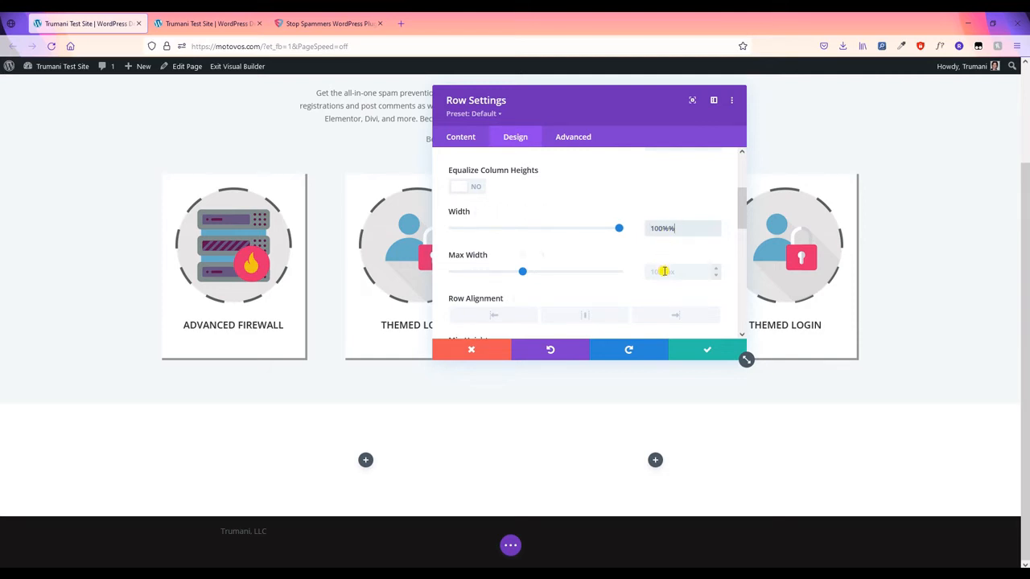
pyautogui.click(663, 272)
pyautogui.write('100')
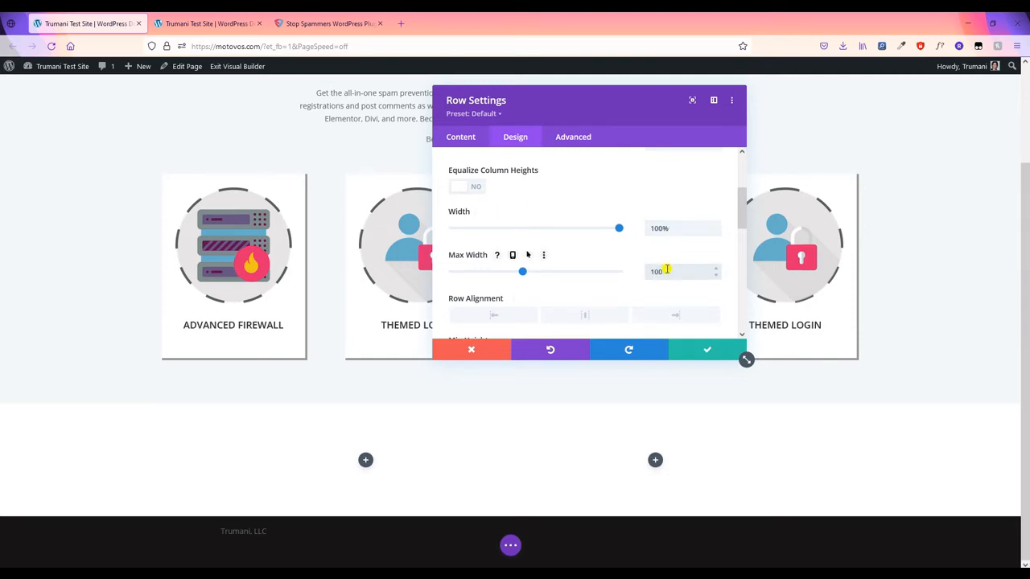
pyautogui.write('%')
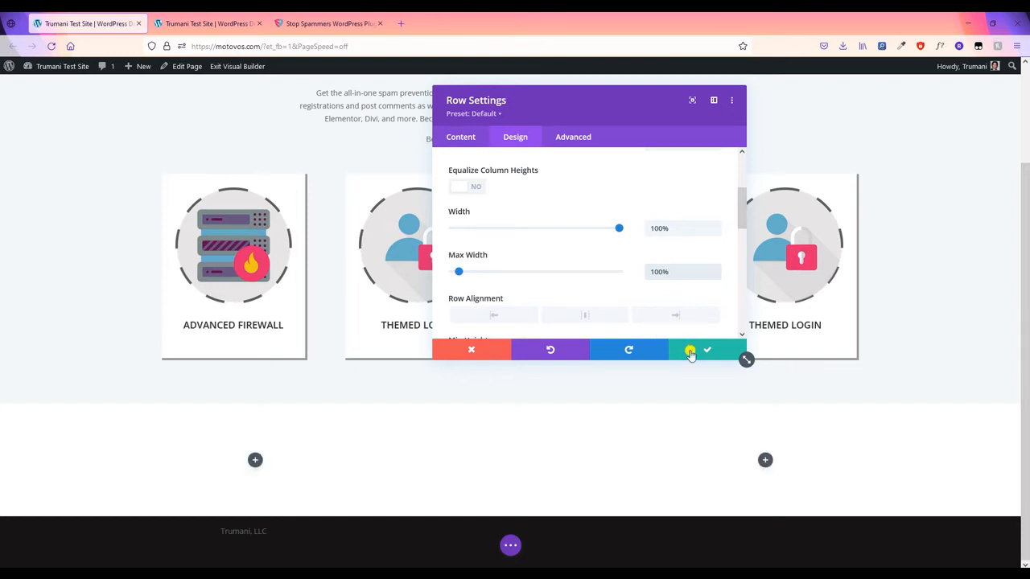
pyautogui.click(691, 355)
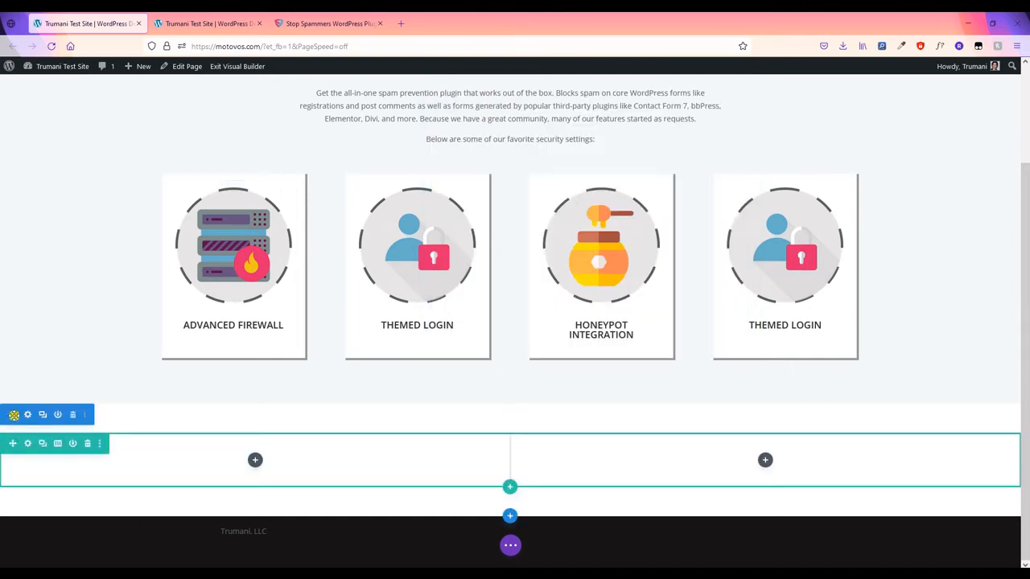
# - Add a Text module to the new row's left column
pyautogui.scroll(2, 242, 322)
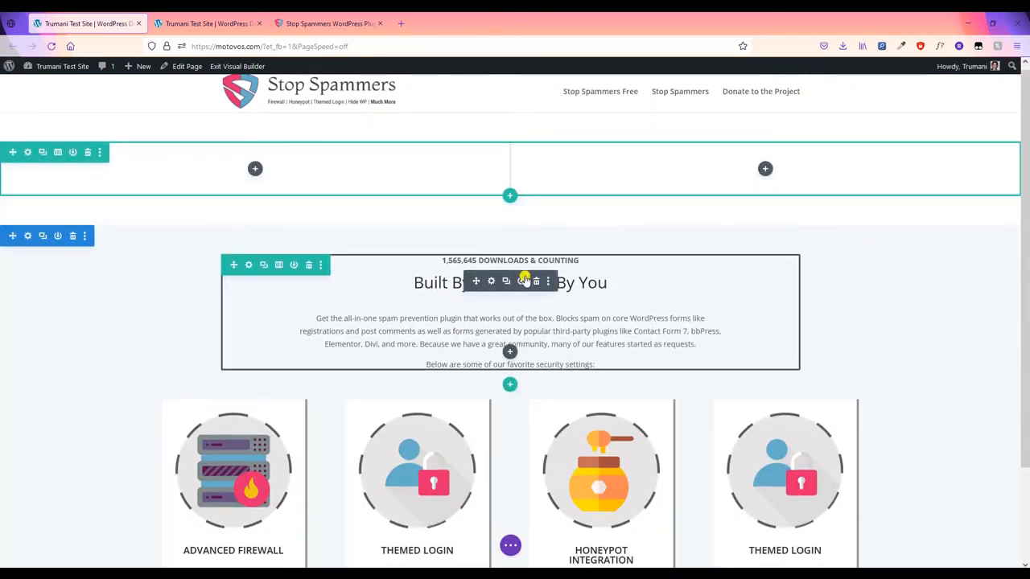
pyautogui.click(255, 170)
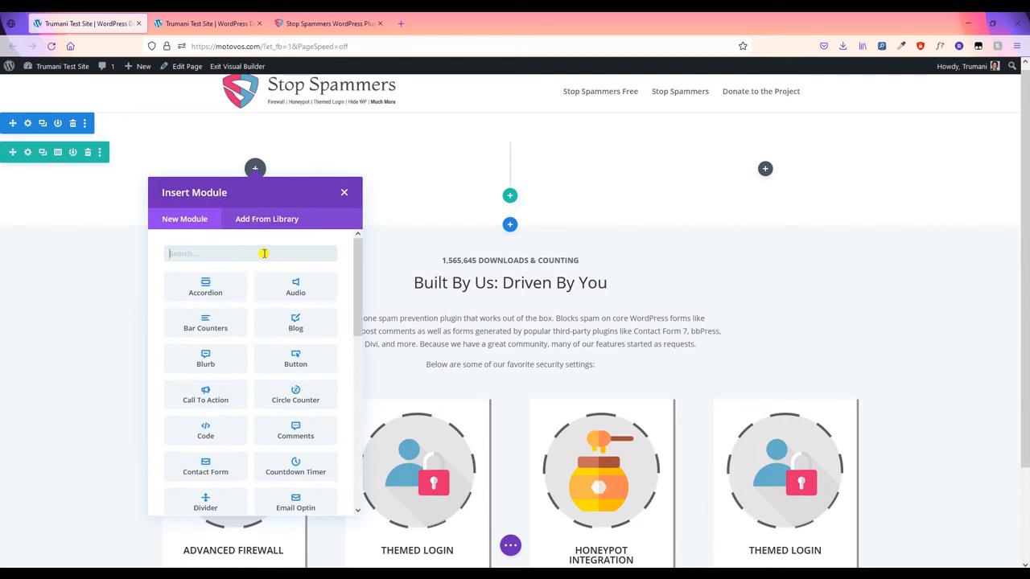
pyautogui.write('text')
pyautogui.click(237, 283)
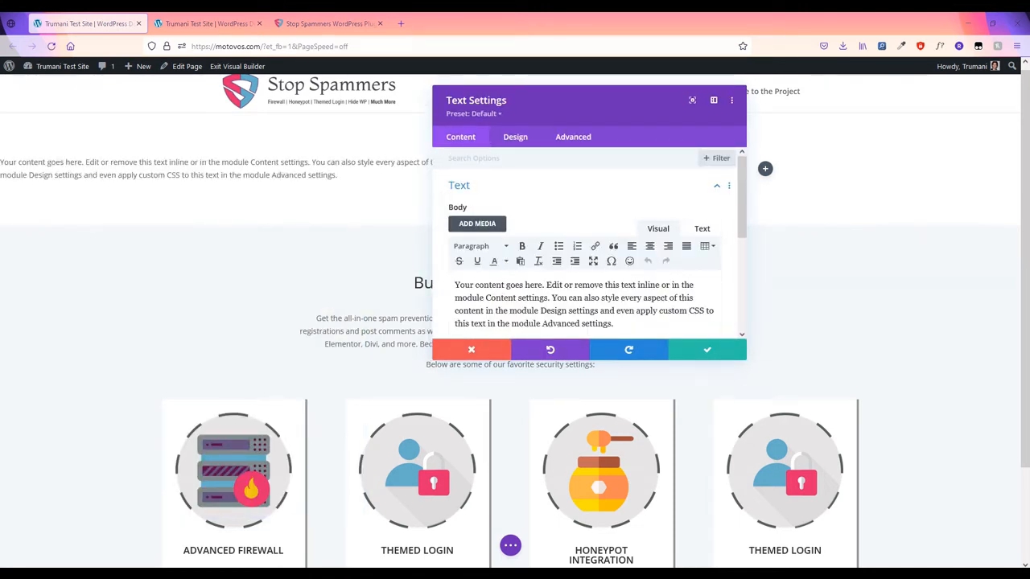
# - Replace the text with the Stop Spammers heading and tagline HTML, remove the stray dash, and save
pyautogui.click(699, 230)
pyautogui.hotkey('ctrl', 'a')
pyautogui.write('<h1>Stop Spammers</h1> <p style="font-size:26px;">The best FREE anti-spam plugin on WordPress entrusted by 60K sites.</p>')
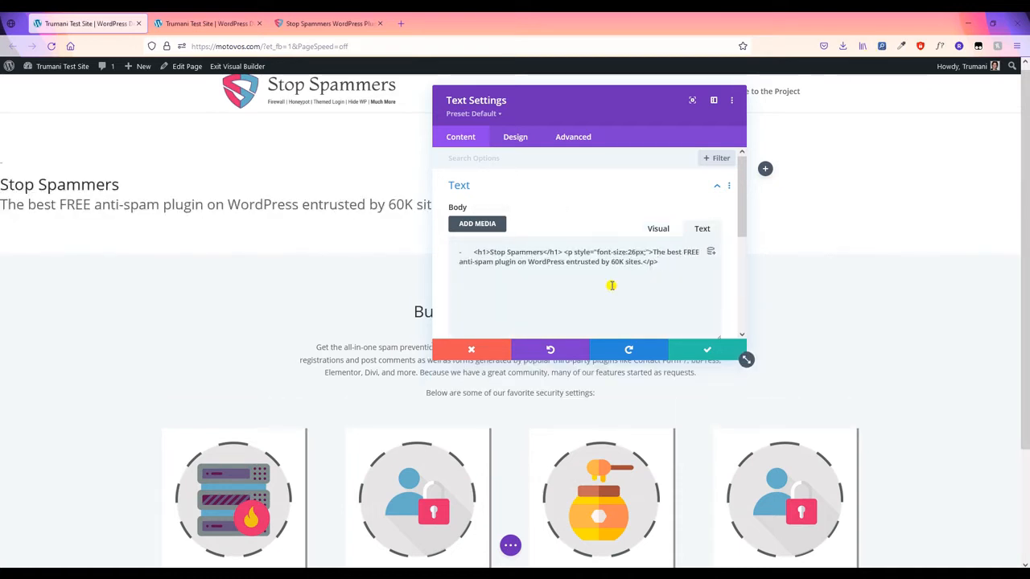
pyautogui.moveTo(474, 253); pyautogui.dragTo(451, 255)
pyautogui.press('BackSpace')
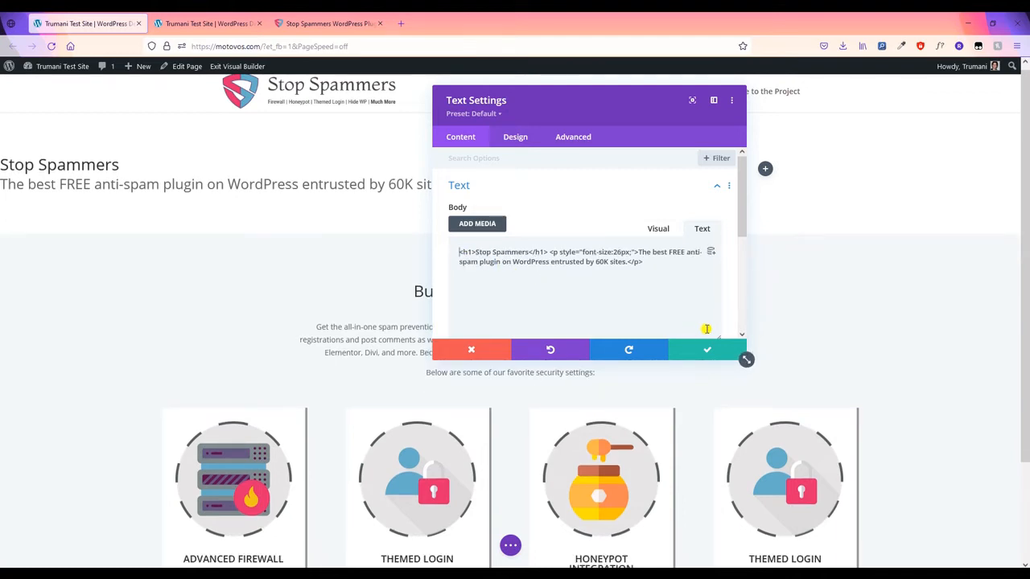
pyautogui.click(709, 350)
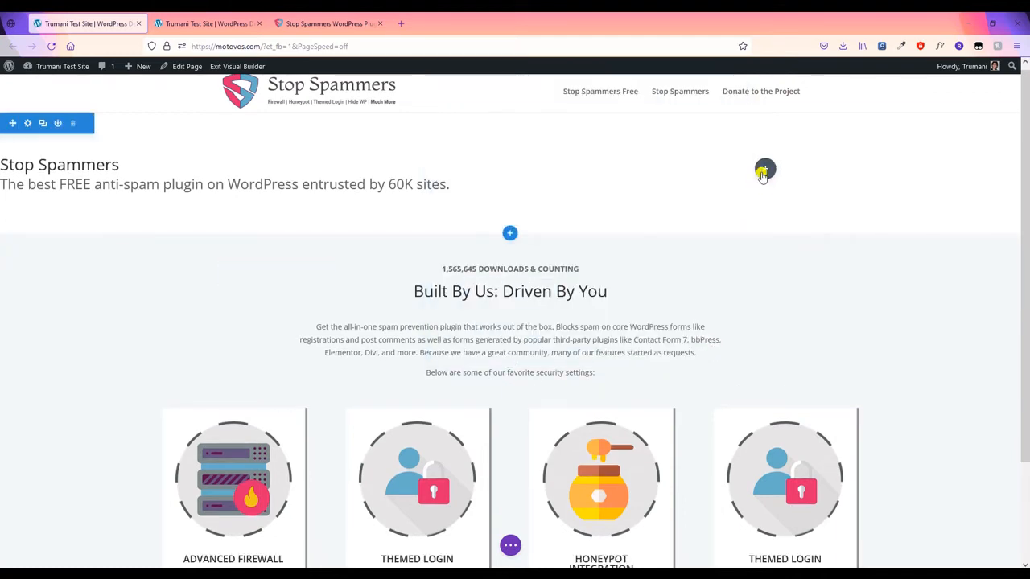
# - Add an Image module to the right column and open its image picker
pyautogui.click(766, 170)
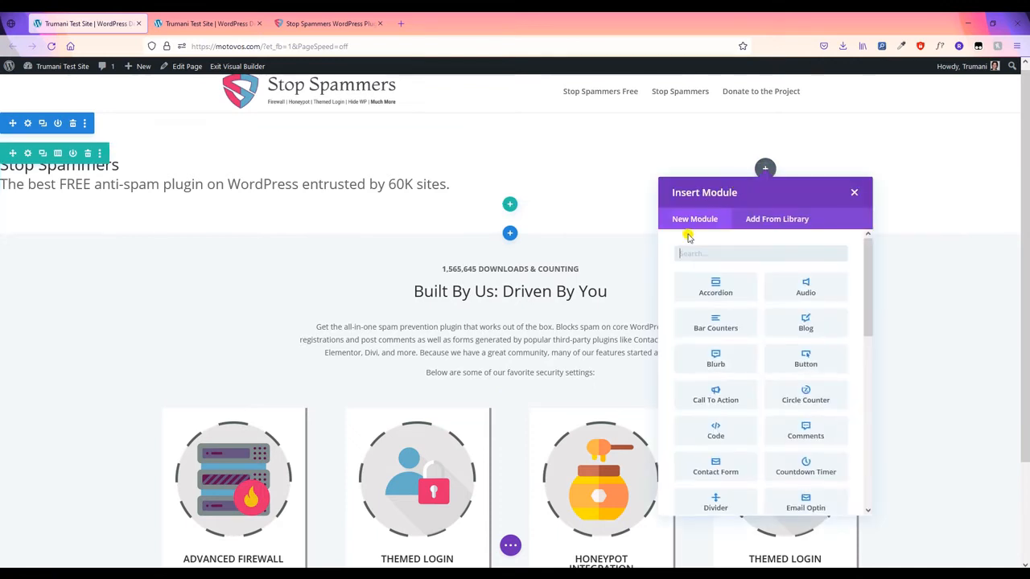
pyautogui.write('image')
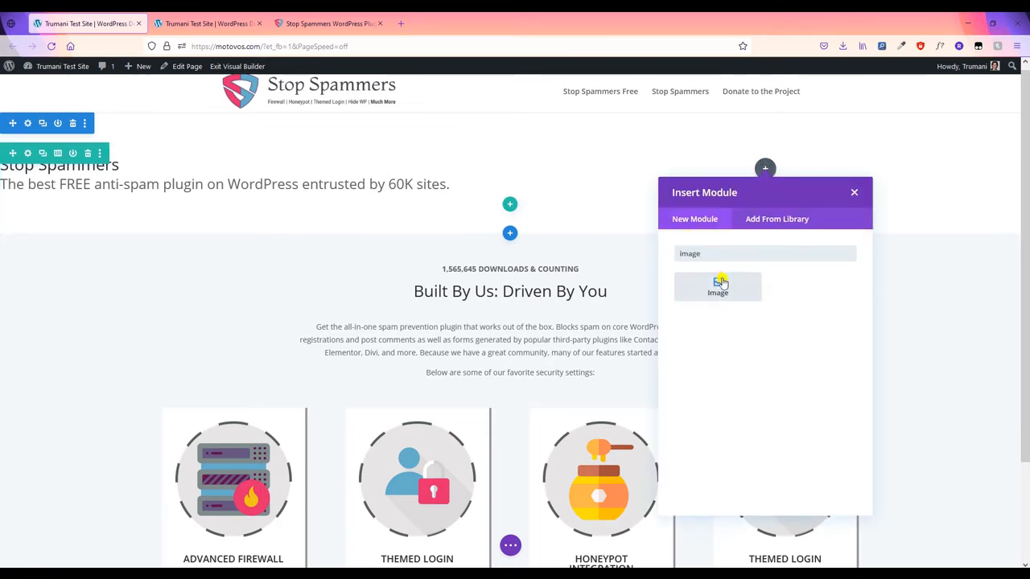
pyautogui.click(720, 284)
pyautogui.click(603, 255)
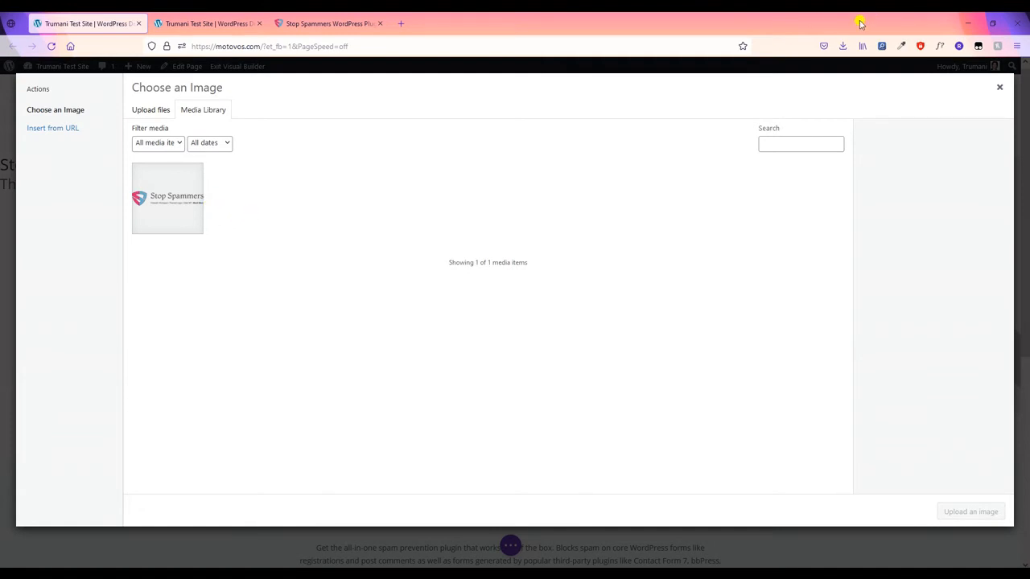
# - Upload stop-spammers-badge.png, insert it into the image module, and save
pyautogui.moveTo(860, 24); pyautogui.dragTo(632, 103)
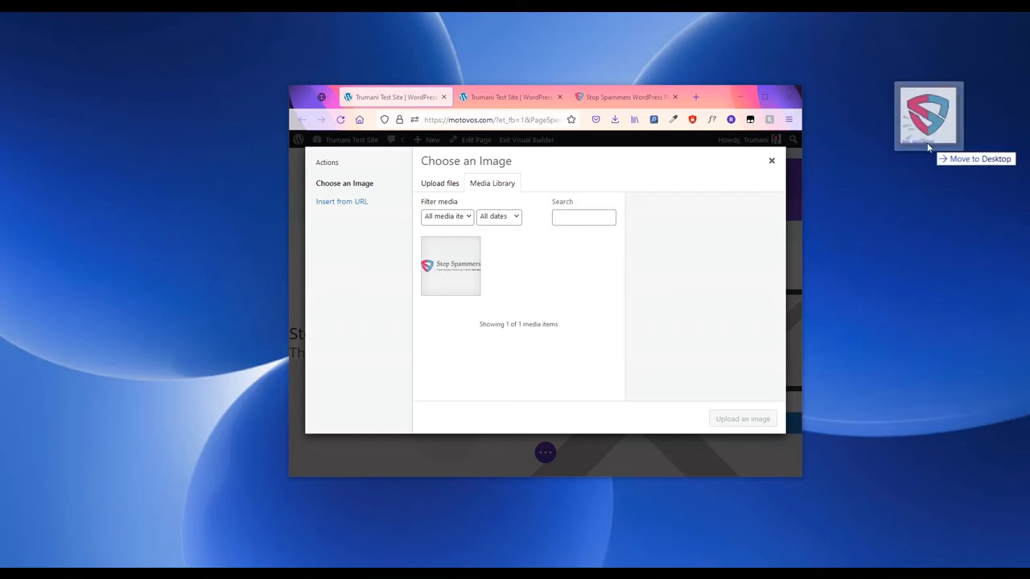
pyautogui.moveTo(926, 120); pyautogui.dragTo(598, 273)
pyautogui.click(771, 96)
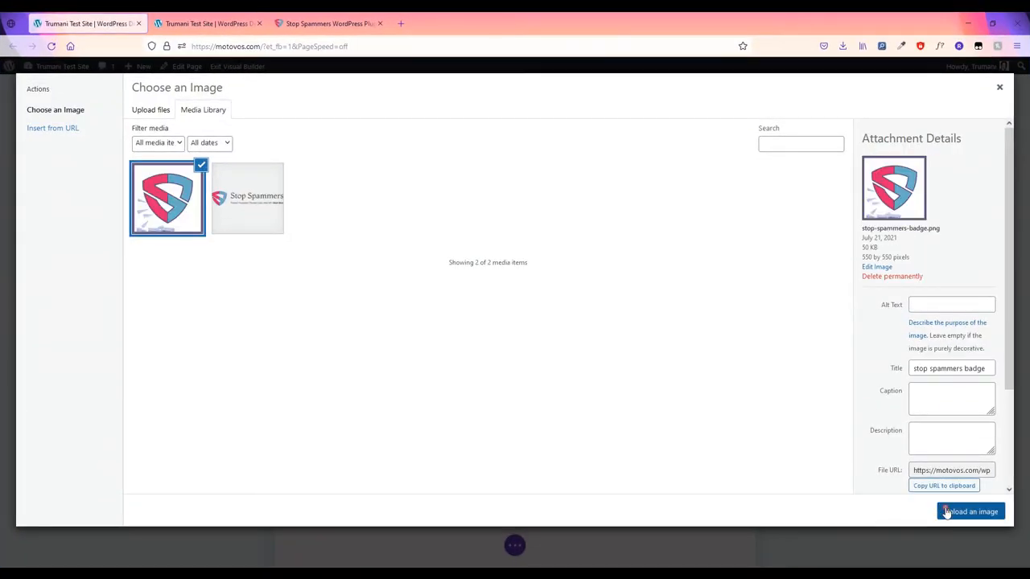
pyautogui.click(947, 512)
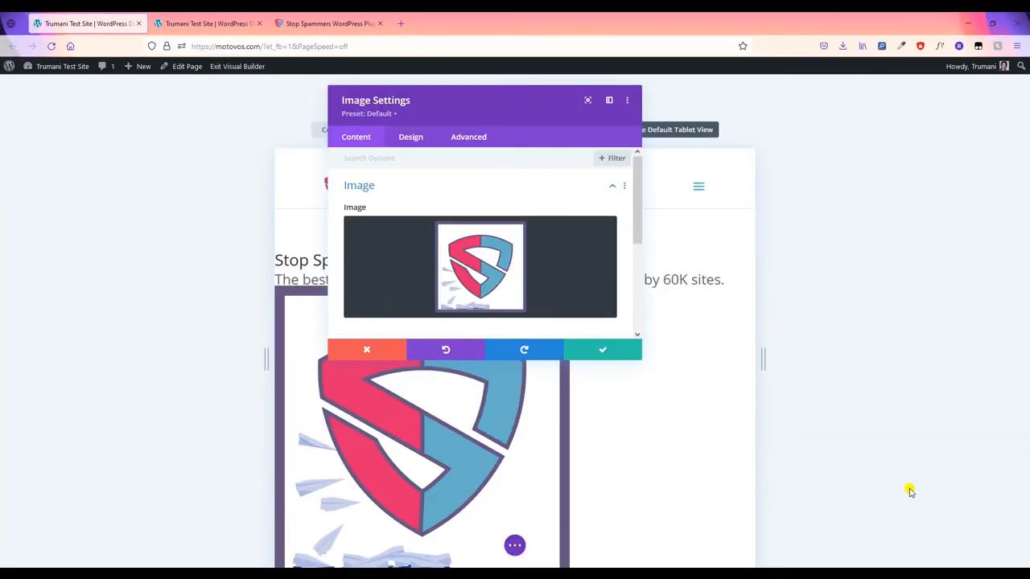
pyautogui.click(585, 350)
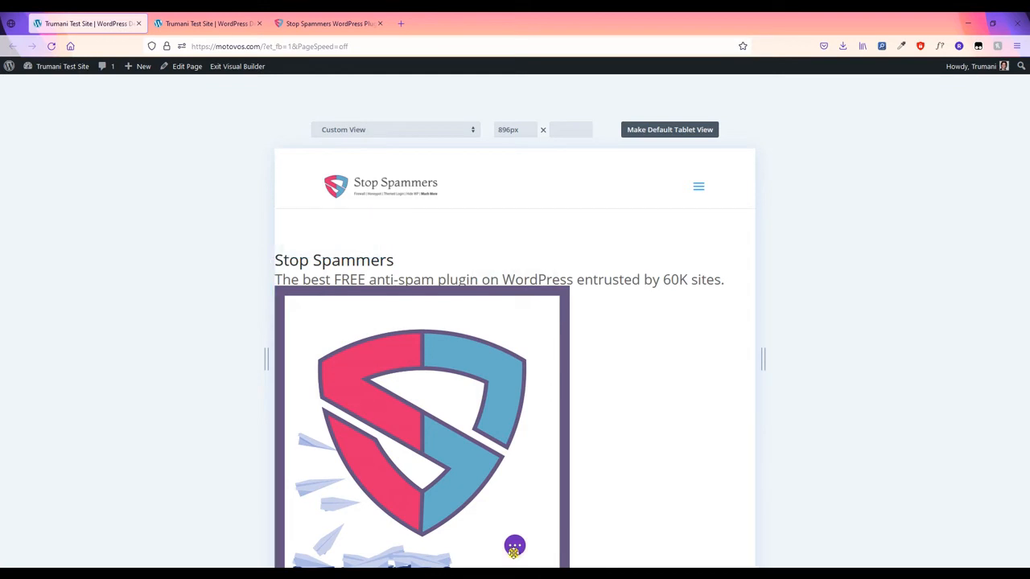
# - Preview the page at desktop width to see the hero text beside the badge image
pyautogui.click(514, 547)
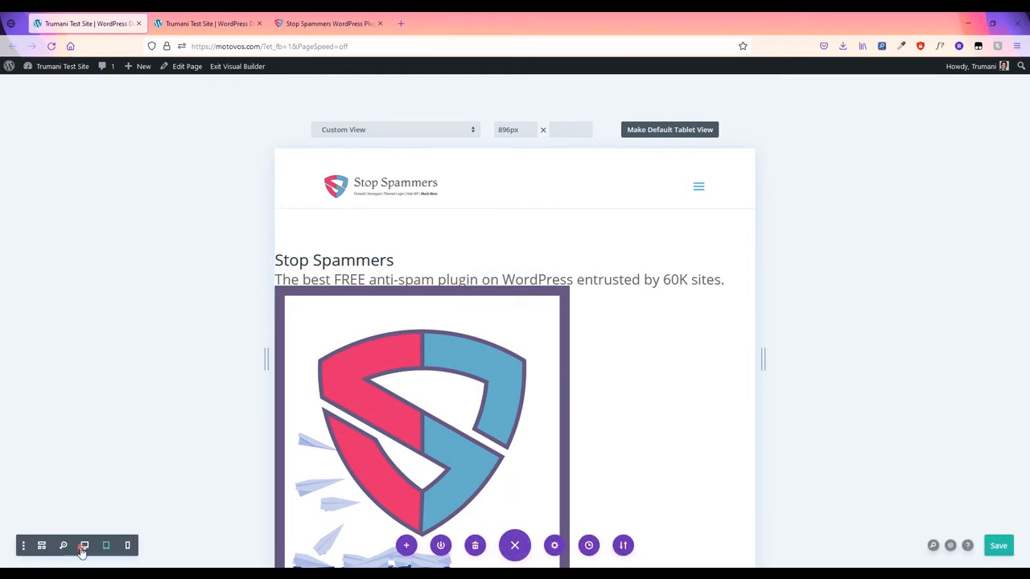
pyautogui.click(83, 546)
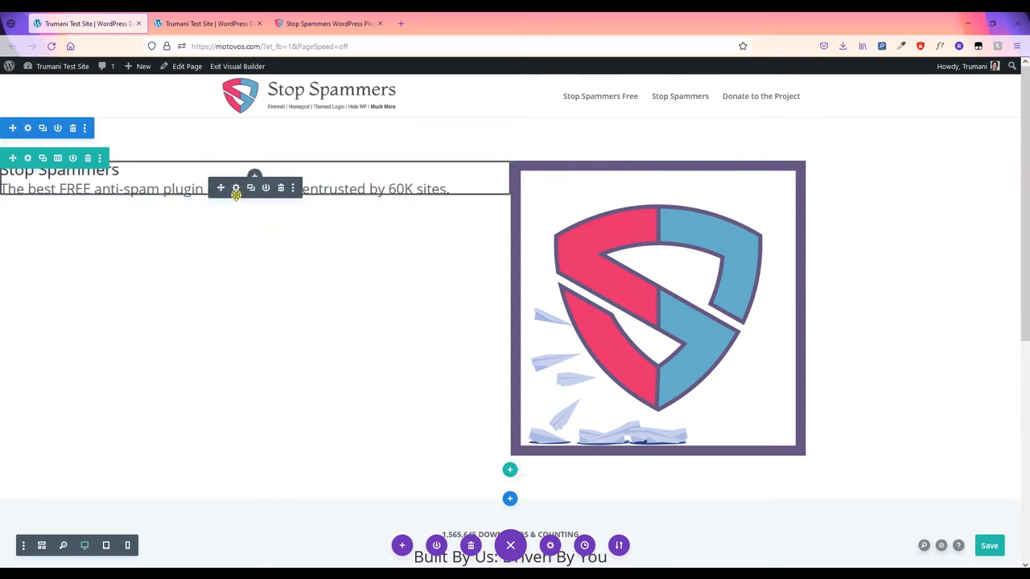
pyautogui.moveTo(742, 188); pyautogui.dragTo(590, 212)
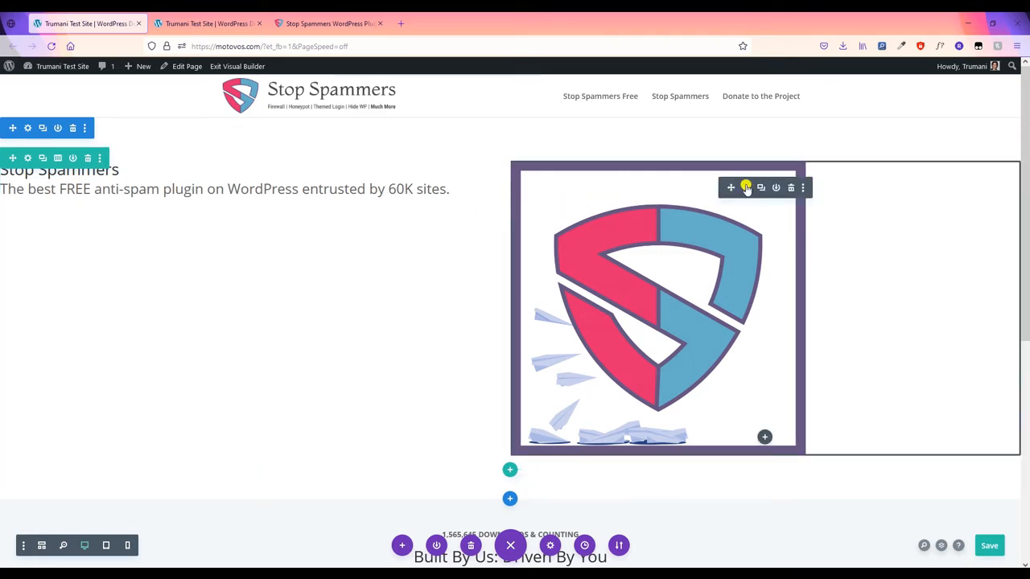
# - Open the badge image module's settings and centre-align the image
pyautogui.click(746, 188)
pyautogui.click(457, 254)
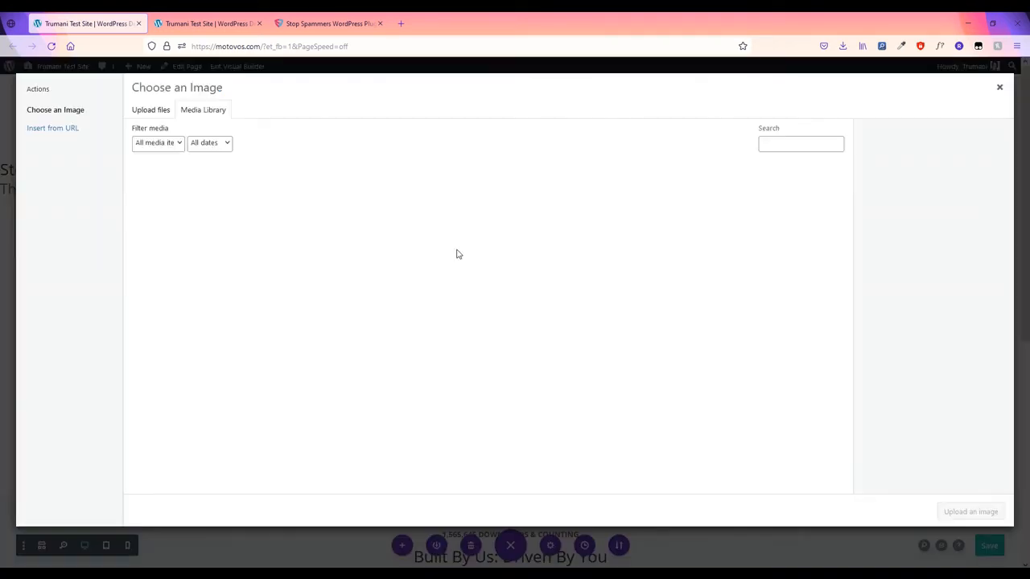
pyautogui.click(1000, 87)
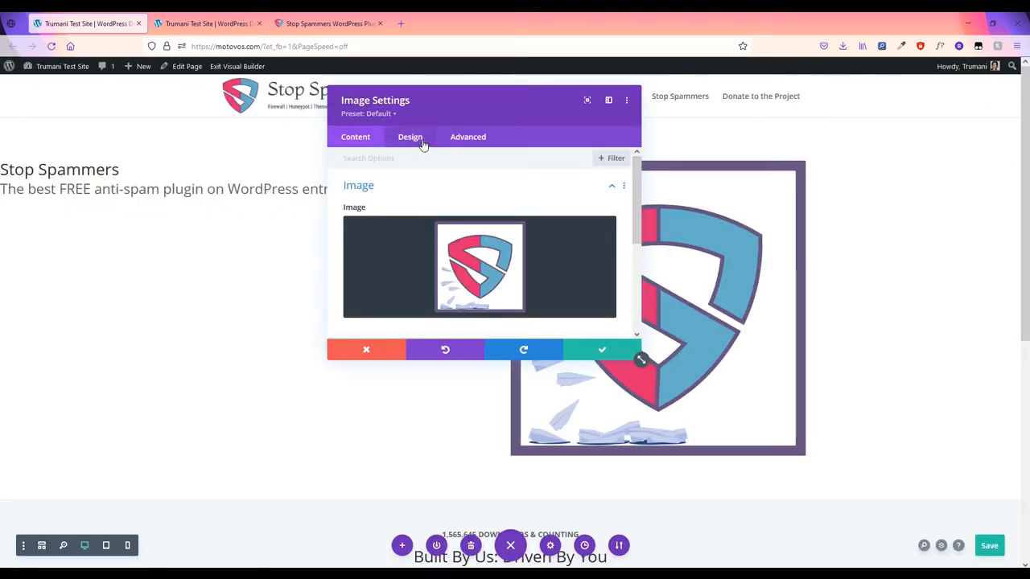
pyautogui.click(423, 140)
pyautogui.click(424, 188)
pyautogui.click(470, 224)
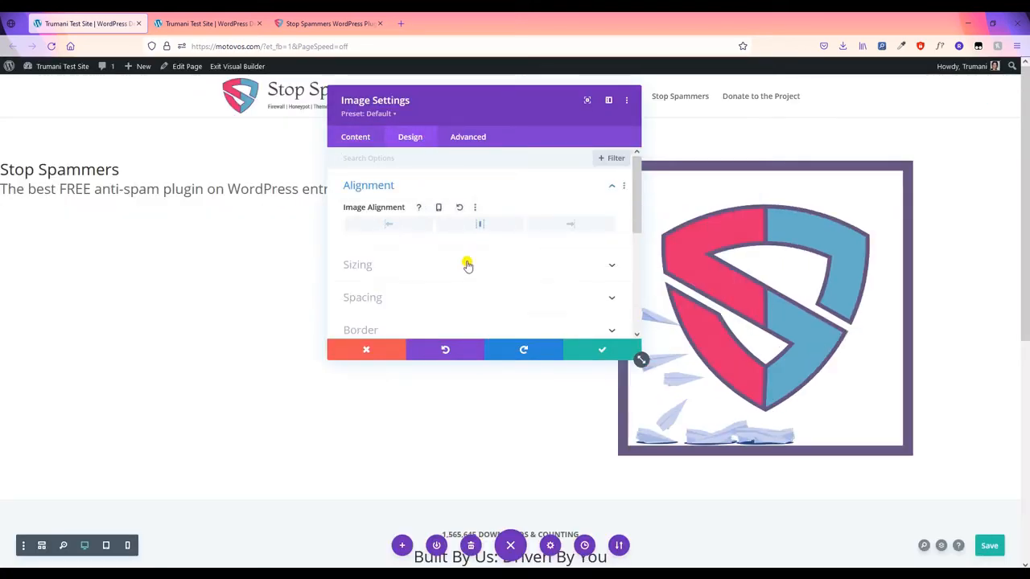
# - Turn off Show Space Below and set the image's top margin to -77px
pyautogui.click(457, 298)
pyautogui.click(354, 202)
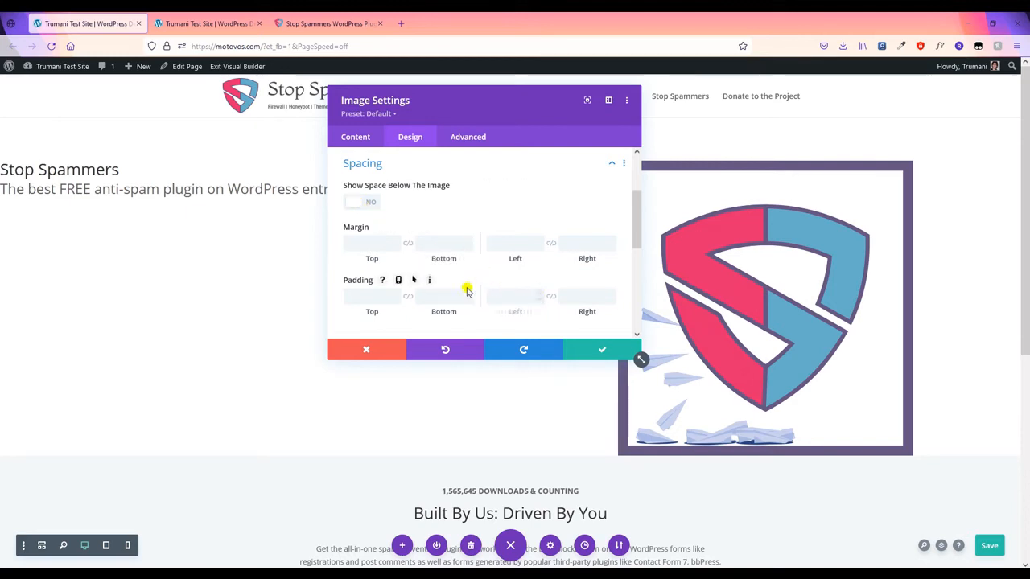
pyautogui.click(998, 550)
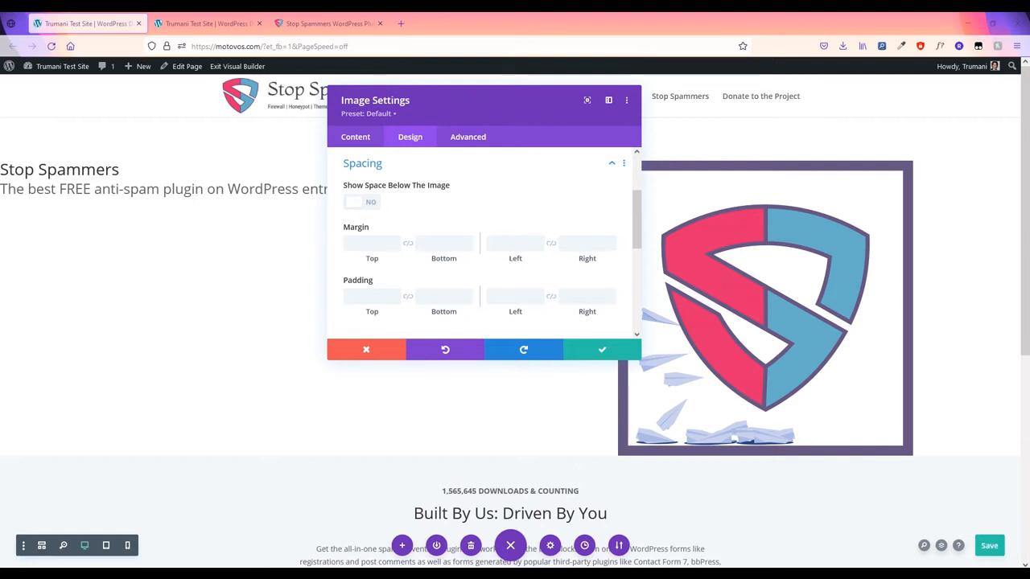
pyautogui.click(374, 248)
pyautogui.write('-77px')
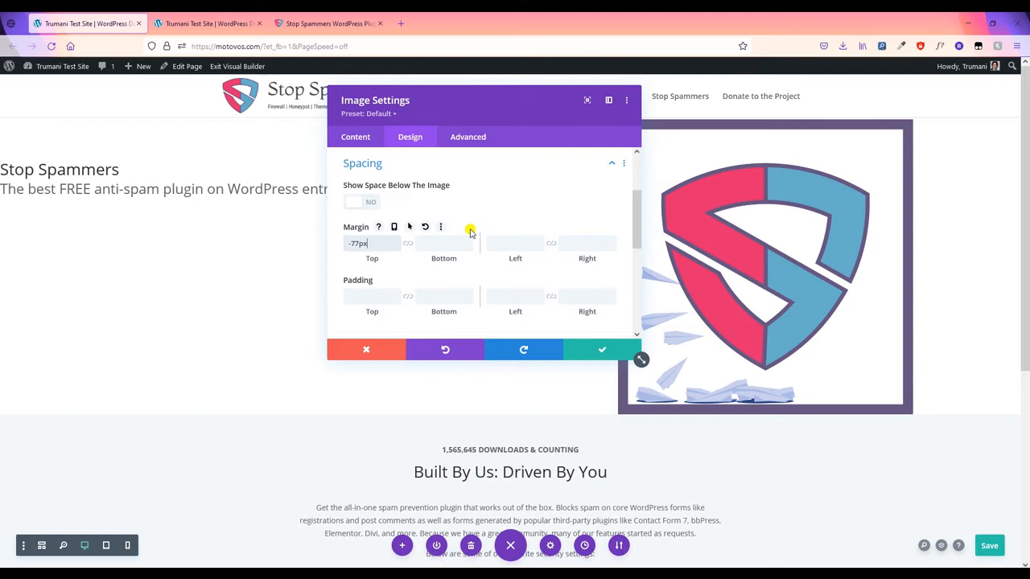
# - Set the badge's tablet top margin to 0px and top padding to 50px, then return to desktop view
pyautogui.click(394, 227)
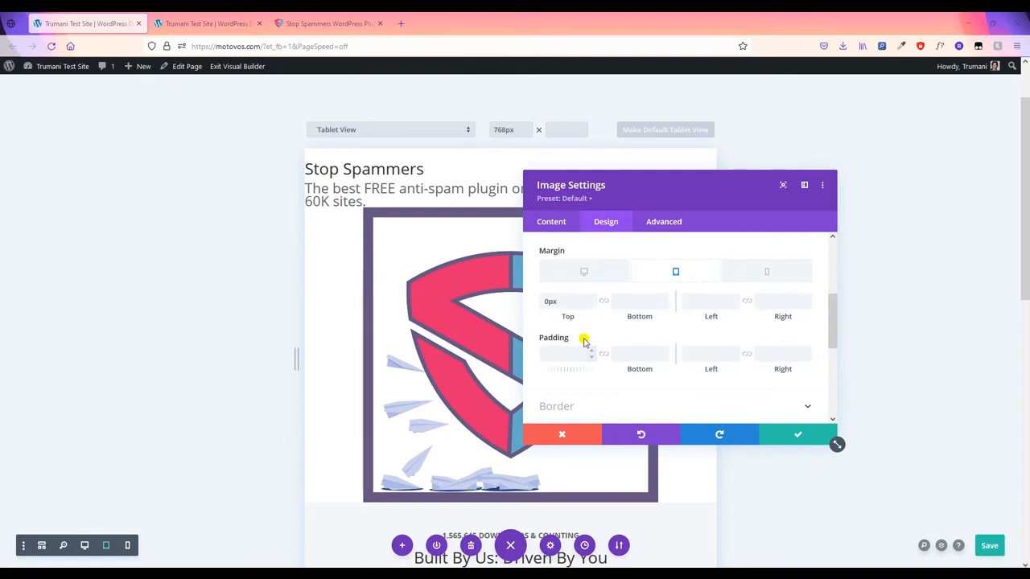
pyautogui.click(592, 337)
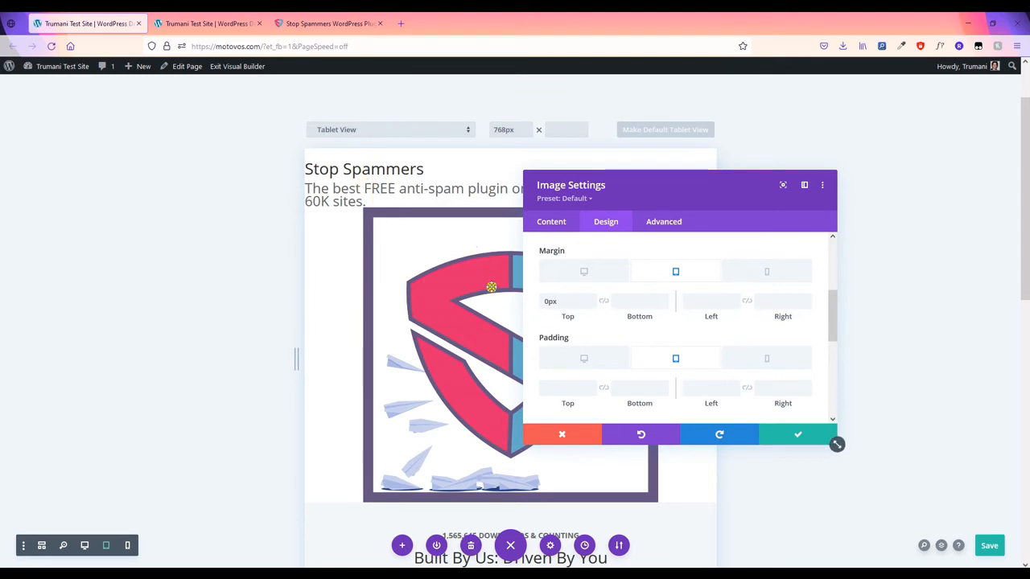
pyautogui.click(579, 387)
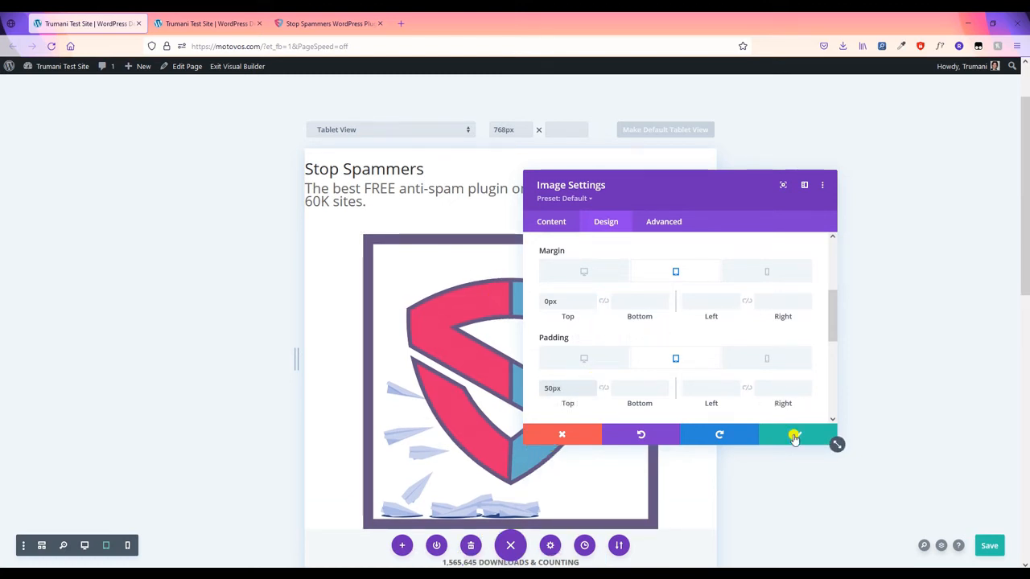
pyautogui.click(793, 434)
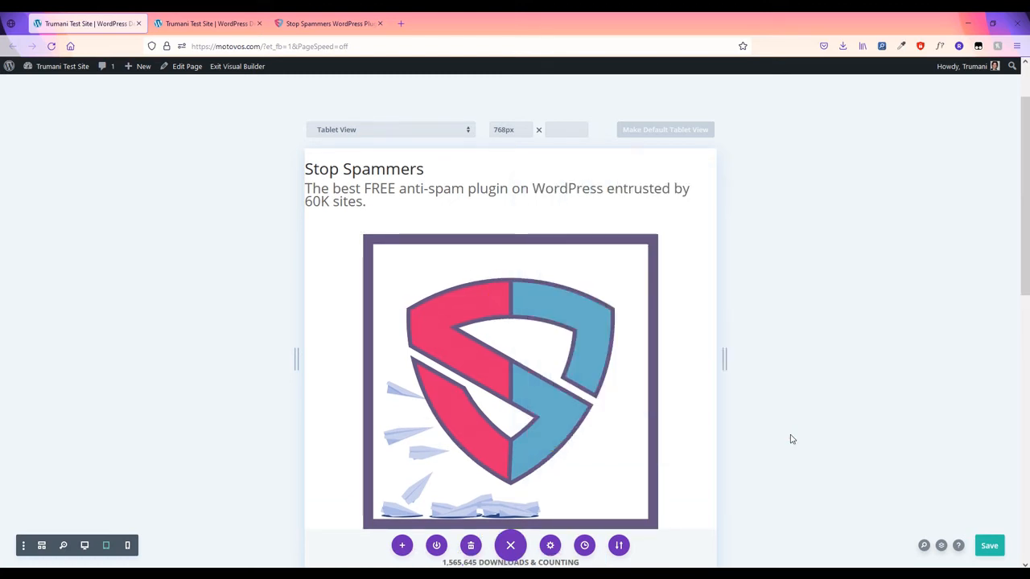
pyautogui.click(84, 545)
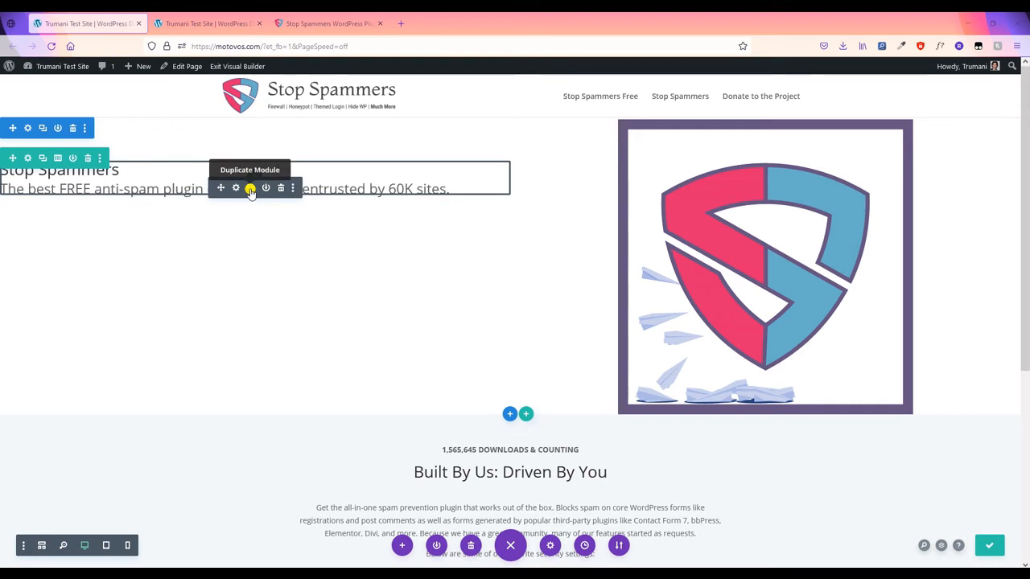
# - Duplicate the hero text module and replace its HTML with the bold Download icon span
pyautogui.click(251, 190)
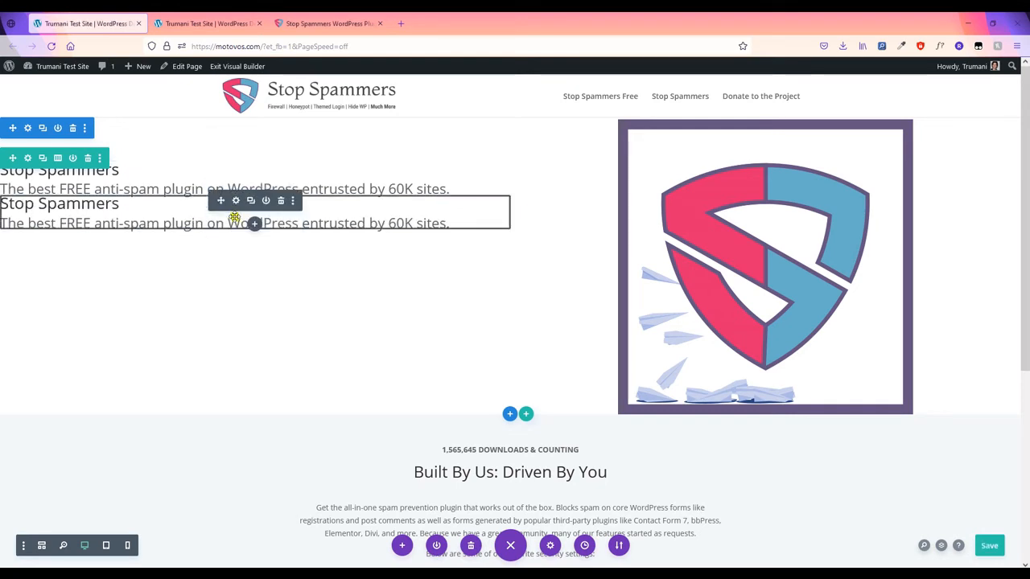
pyautogui.click(235, 201)
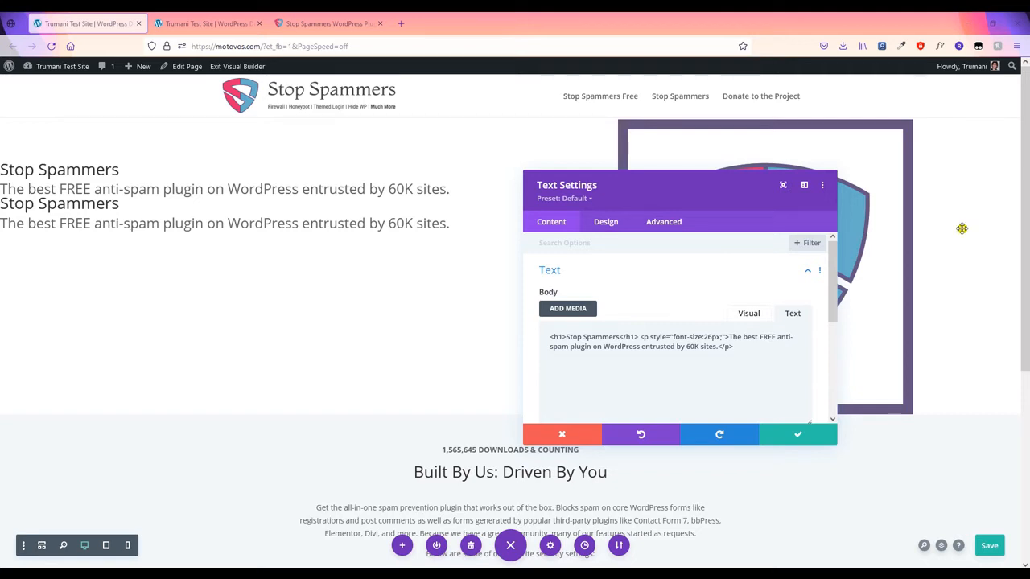
pyautogui.moveTo(754, 349); pyautogui.dragTo(554, 336)
pyautogui.write('<p style="font-size:26px;"><strong><span class=\'et-pb-icon\' style="font-size:20px;"> &#xe004;</span> Download</strong></p>')
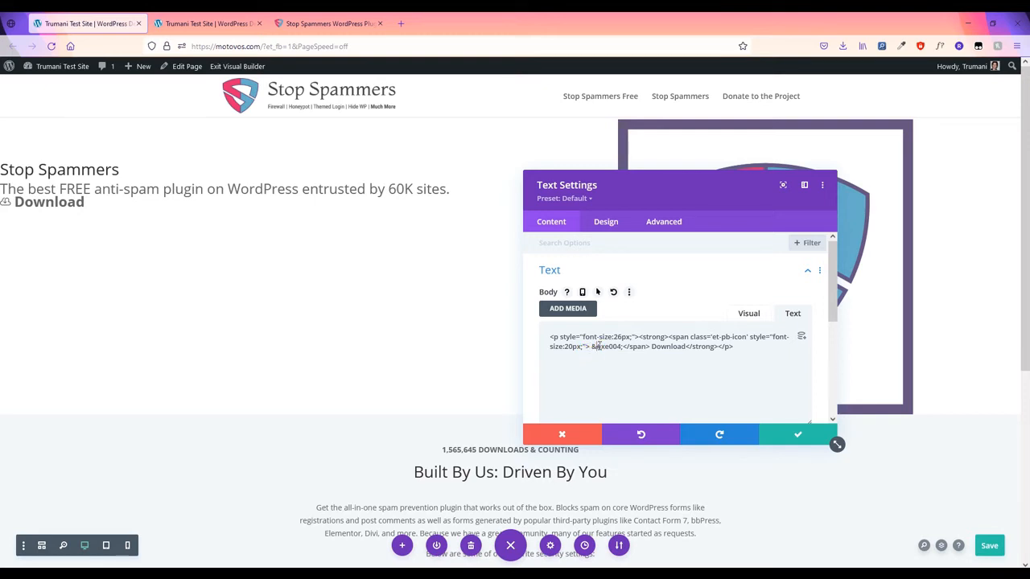
# - Highlight the icon character code, span tag and et-pb icon class in the pasted HTML
pyautogui.moveTo(593, 346); pyautogui.dragTo(616, 346)
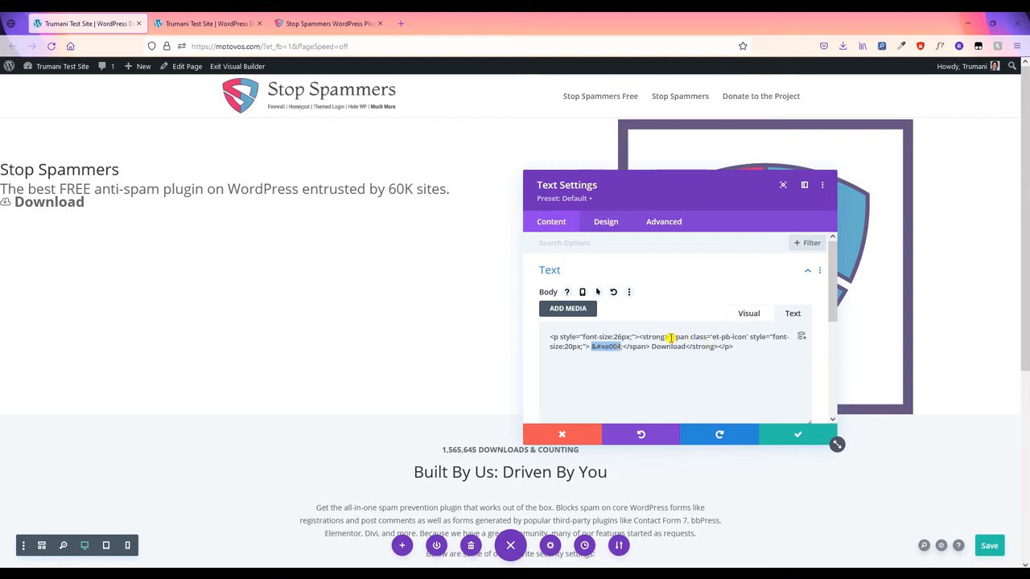
pyautogui.moveTo(669, 337); pyautogui.dragTo(683, 337)
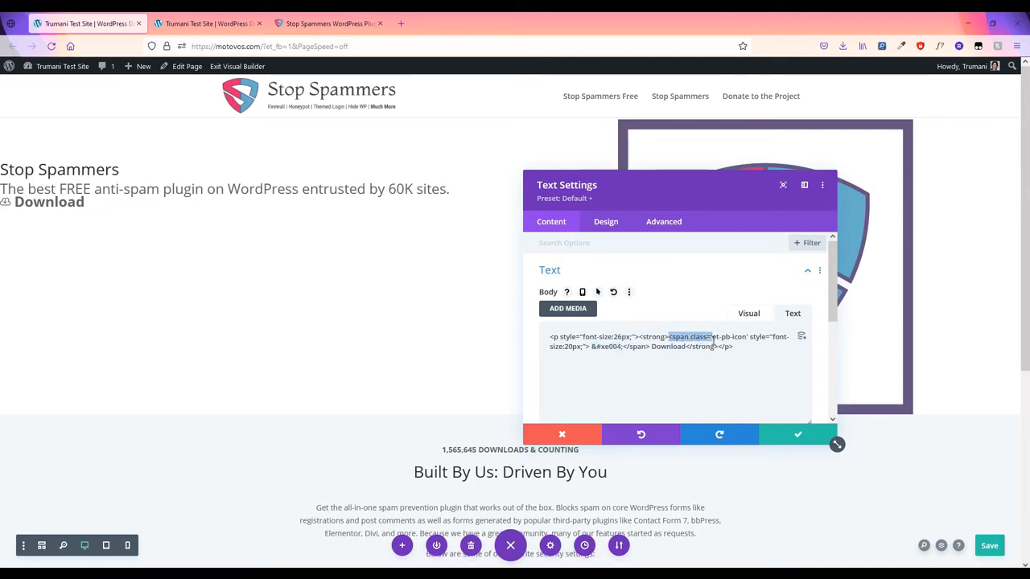
pyautogui.click(713, 341)
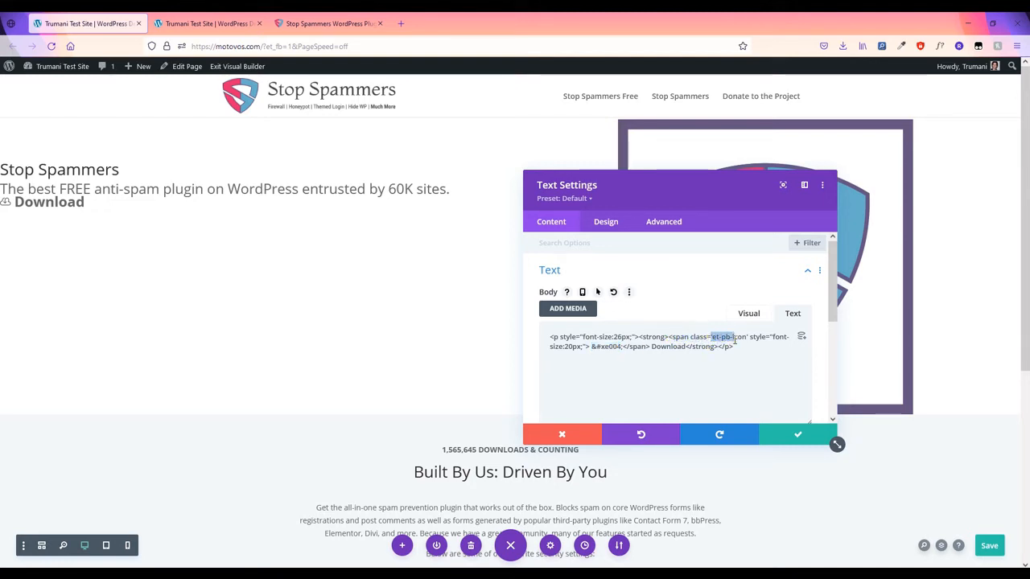
pyautogui.moveTo(735, 342); pyautogui.dragTo(730, 340)
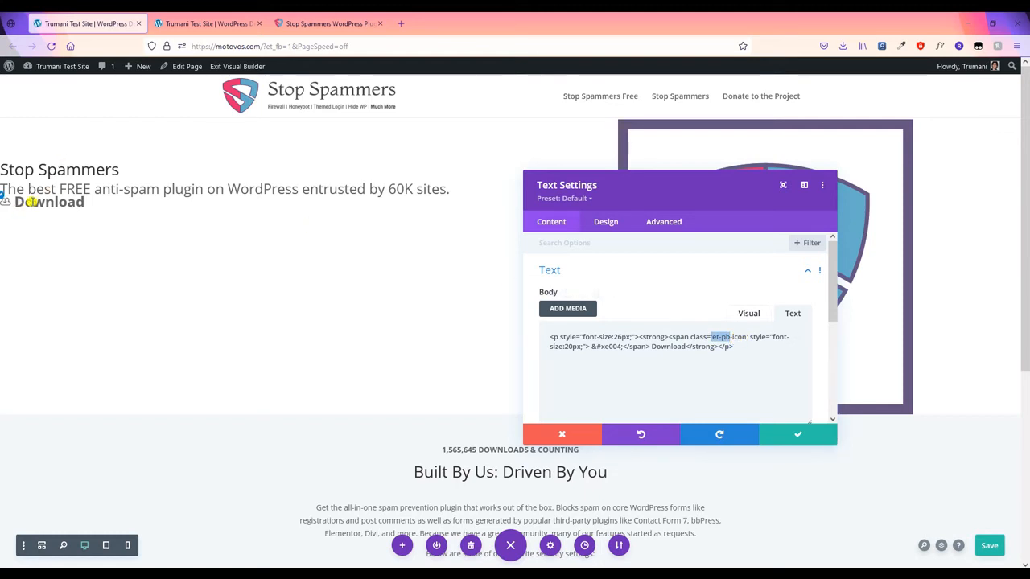
pyautogui.click(597, 336)
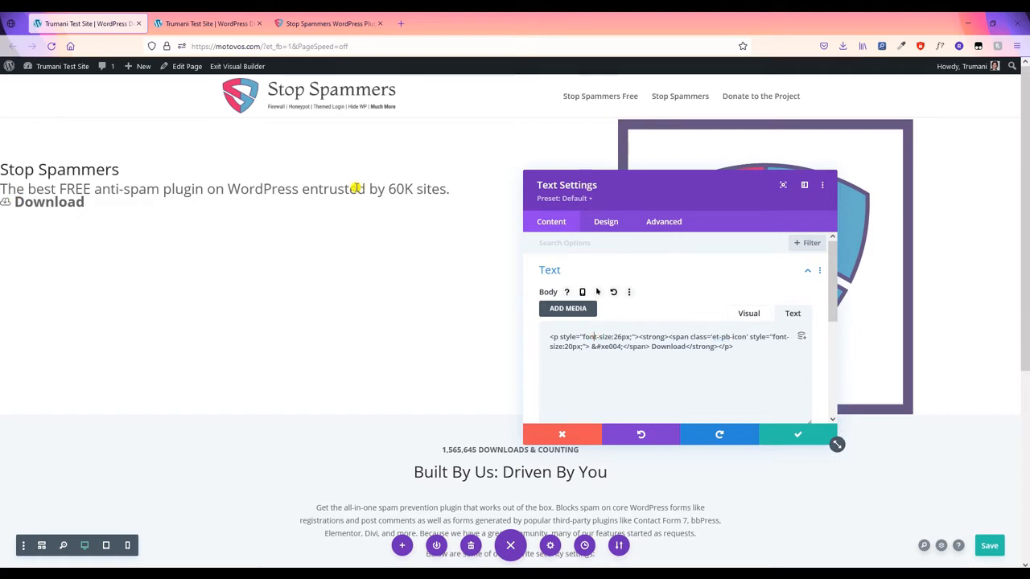
pyautogui.scroll(-3, 663, 341)
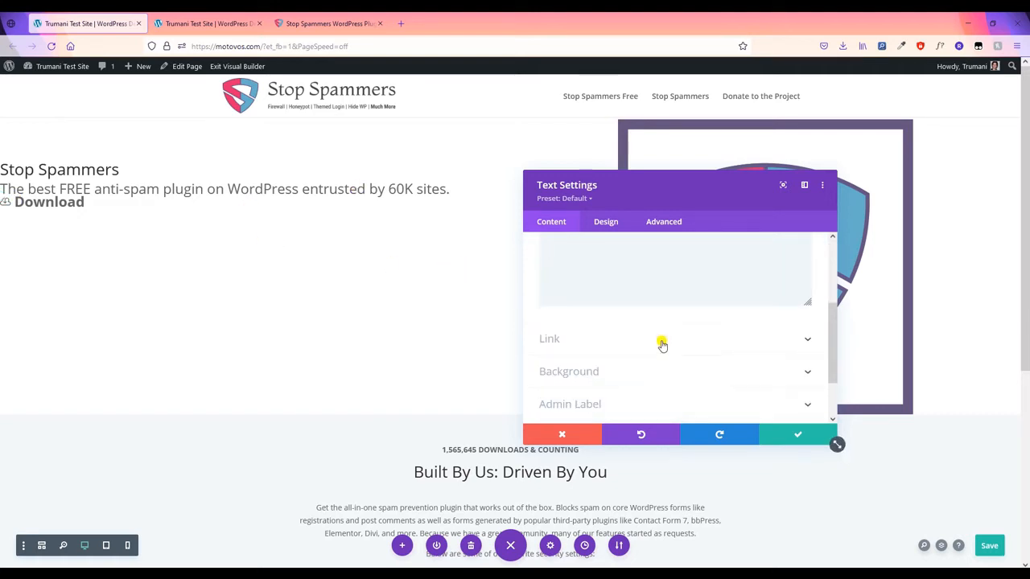
# - Give the Download text module a pink background colour
pyautogui.click(640, 371)
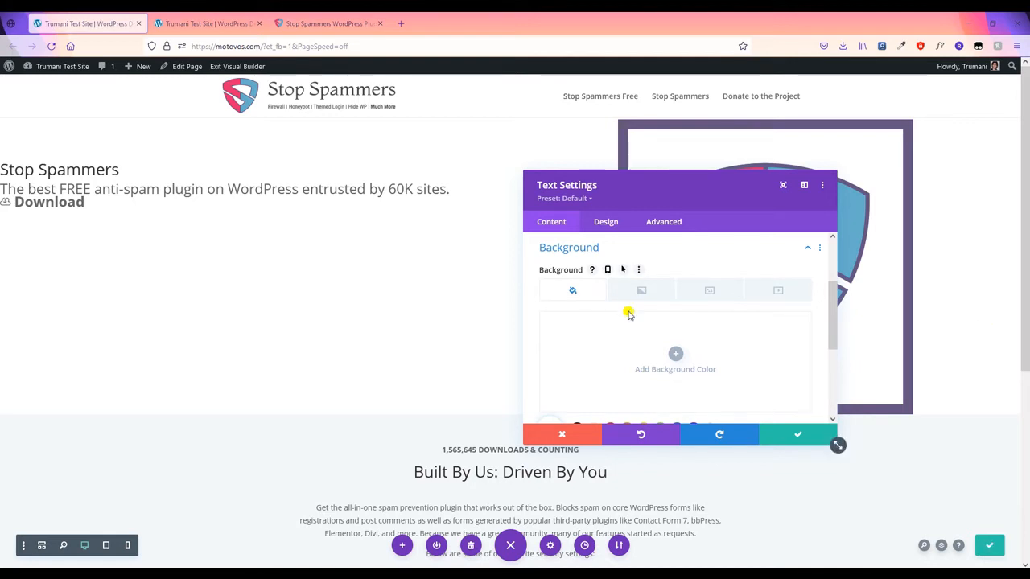
pyautogui.scroll(-1, 588, 338)
pyautogui.click(605, 326)
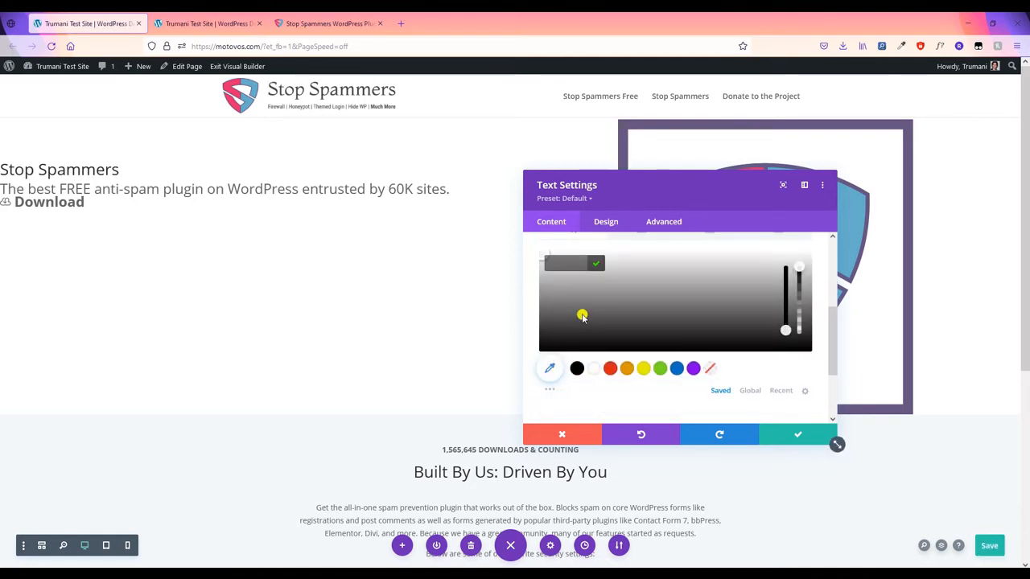
pyautogui.click(596, 265)
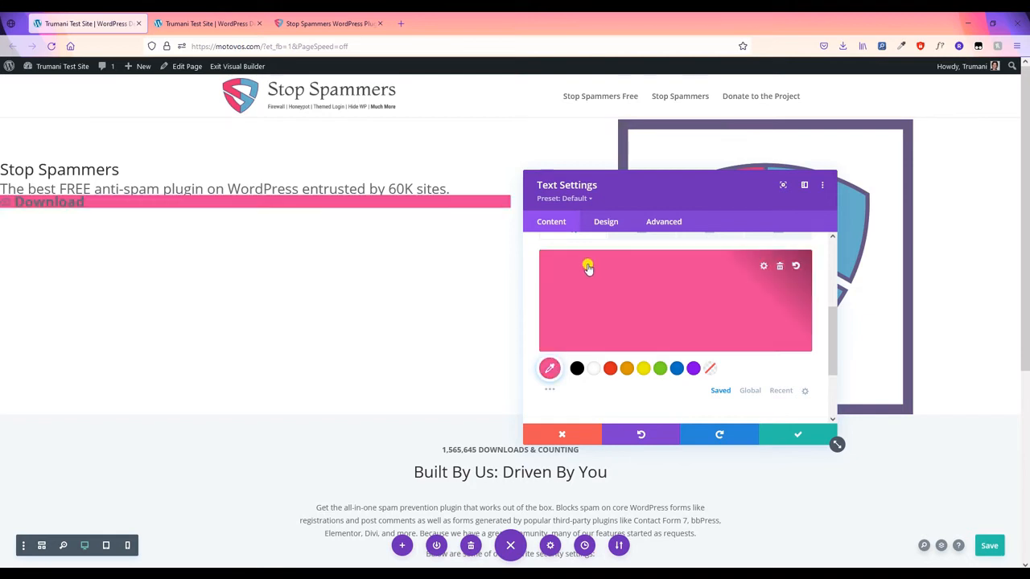
pyautogui.scroll(1, 605, 291)
pyautogui.scroll(2, 612, 301)
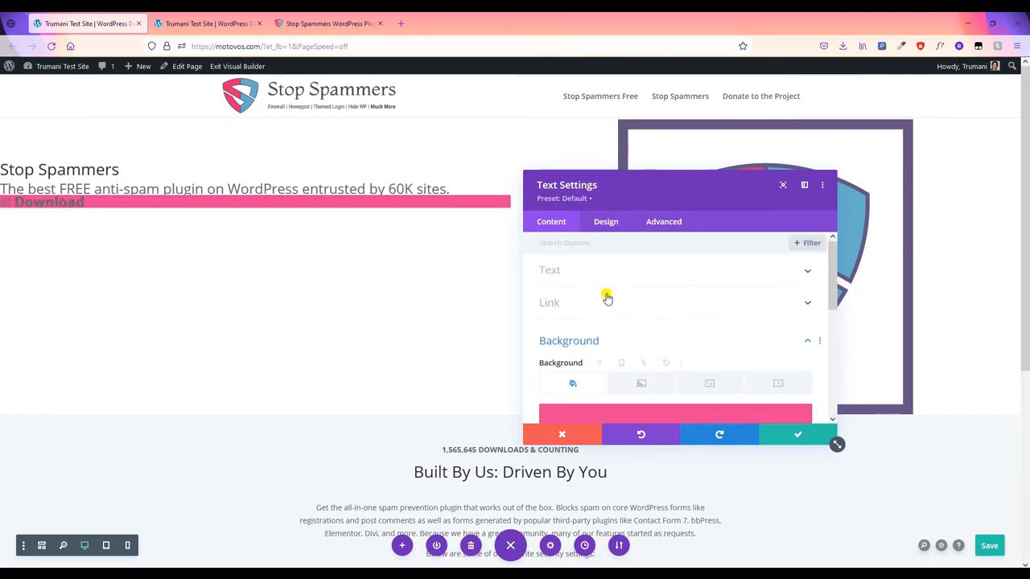
# - Show the Spacing margin and padding fields in the Download module's Design settings
pyautogui.click(605, 222)
pyautogui.scroll(-3, 668, 344)
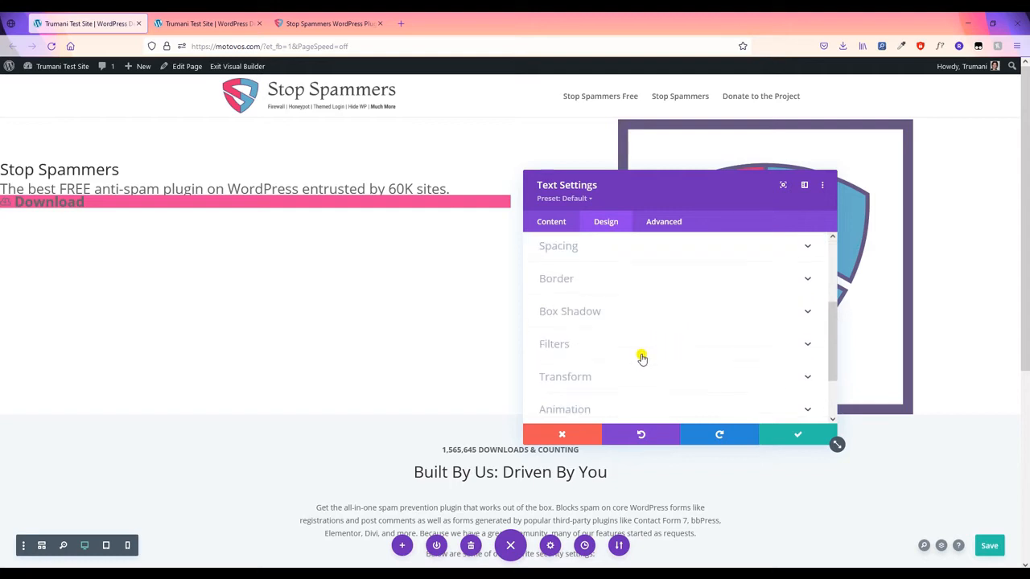
pyautogui.click(603, 251)
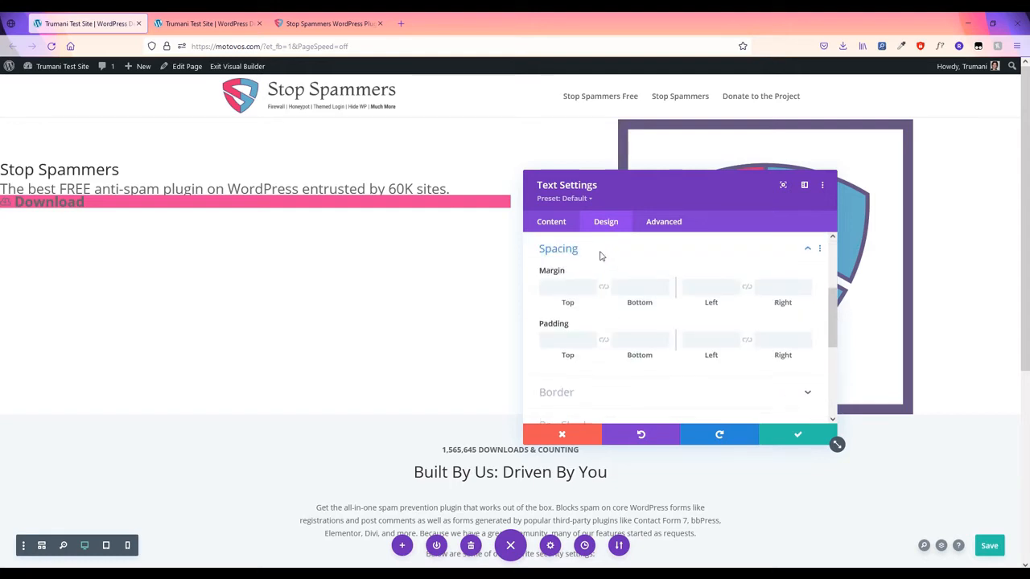
# - Give the Download bar a 25px top margin and 15px linked padding on all sides
pyautogui.click(574, 289)
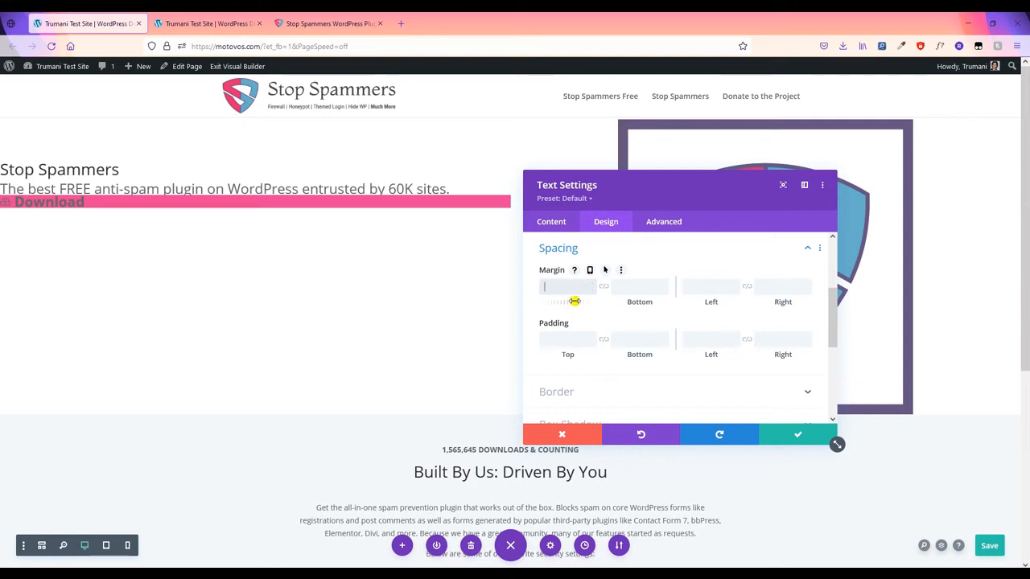
pyautogui.write('25px')
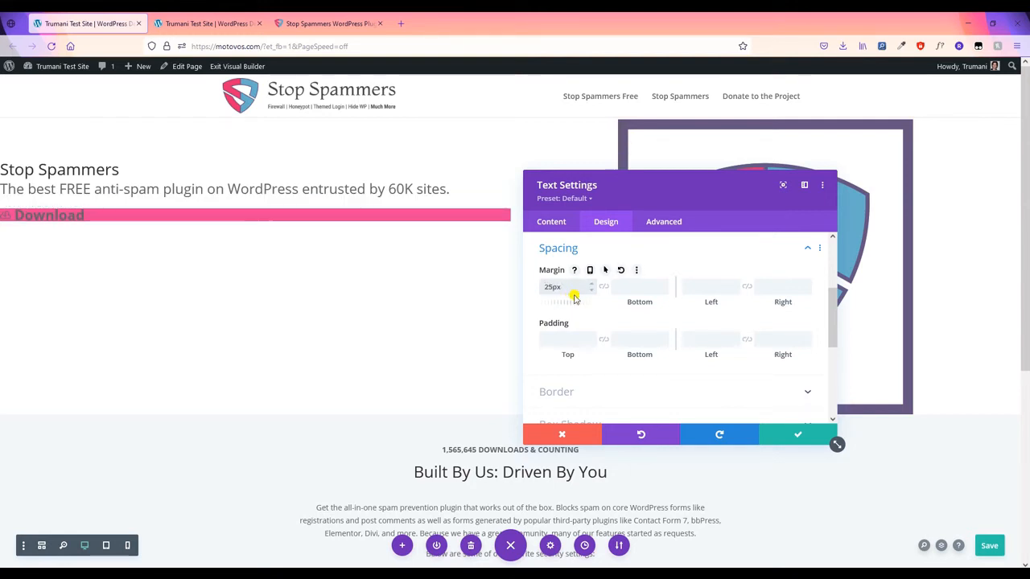
pyautogui.click(576, 342)
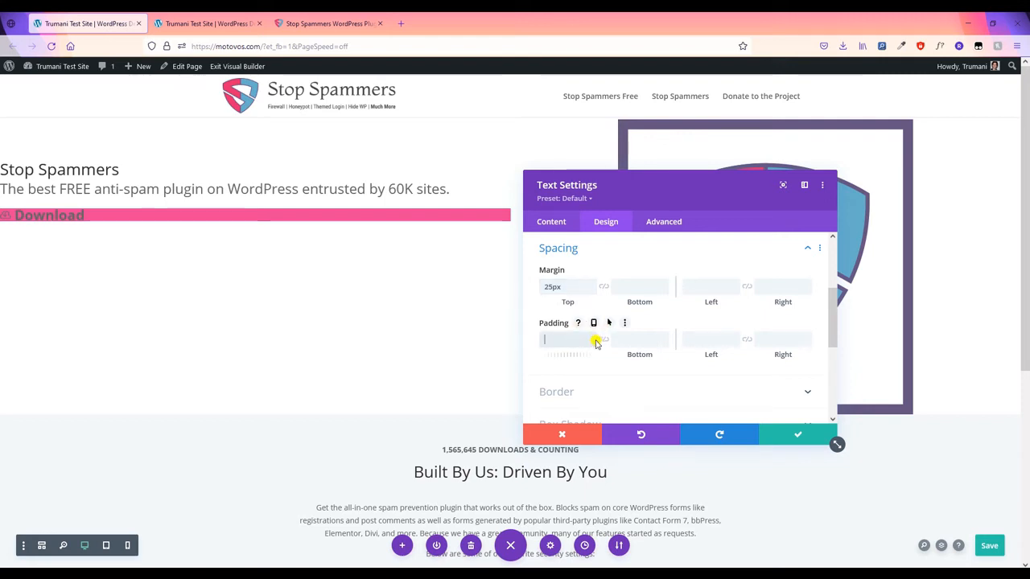
pyautogui.write('15px')
pyautogui.click(603, 339)
pyautogui.click(708, 339)
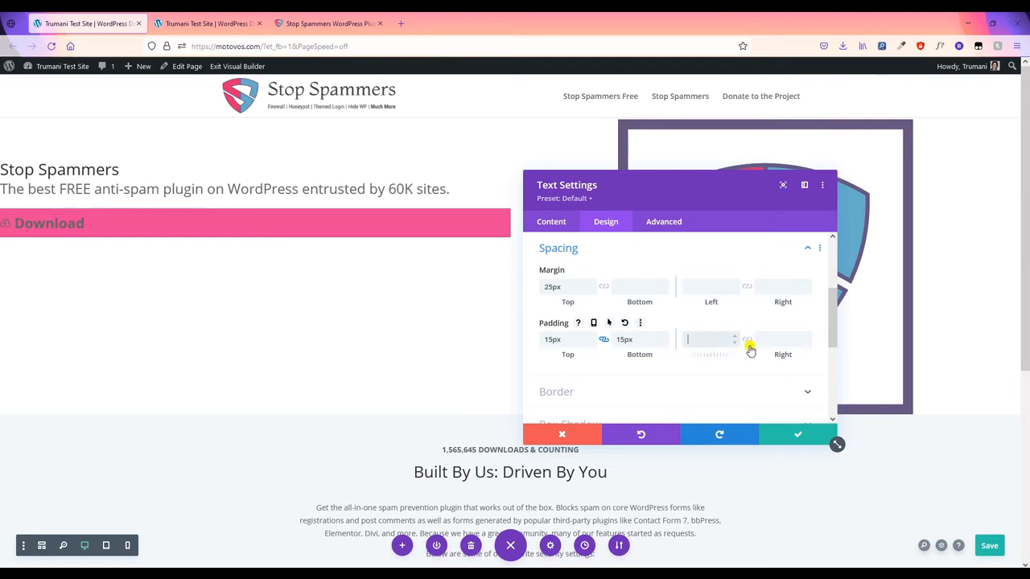
pyautogui.write('15px')
pyautogui.click(747, 340)
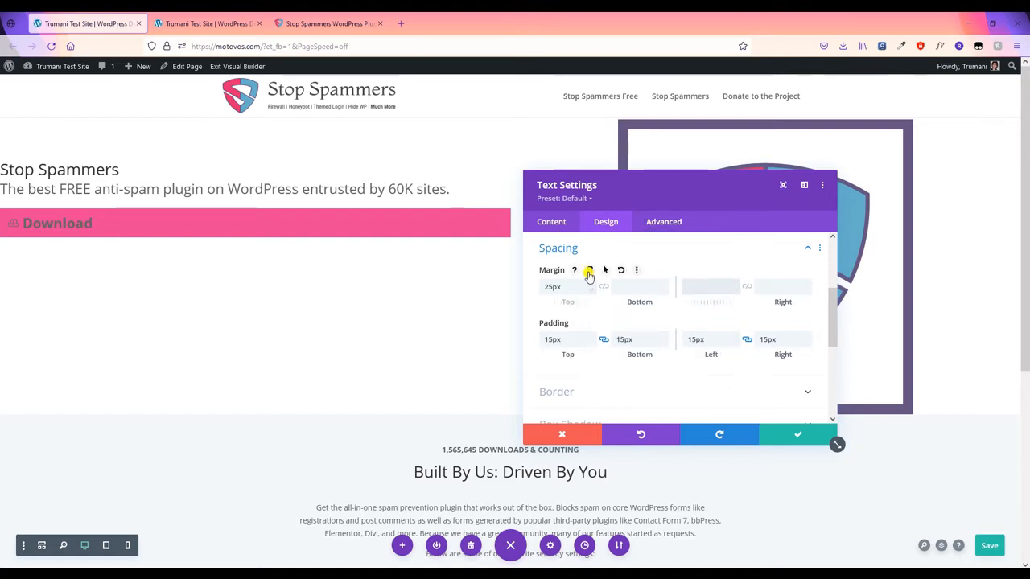
# - Make the margin responsive and set the desktop left margin to 8%
pyautogui.click(589, 274)
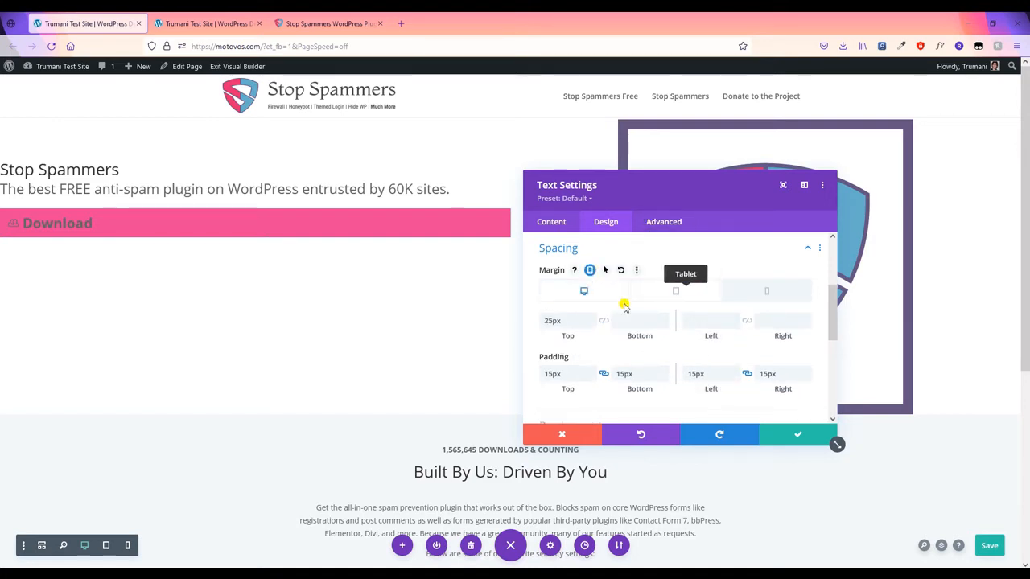
pyautogui.click(718, 323)
pyautogui.write('8%')
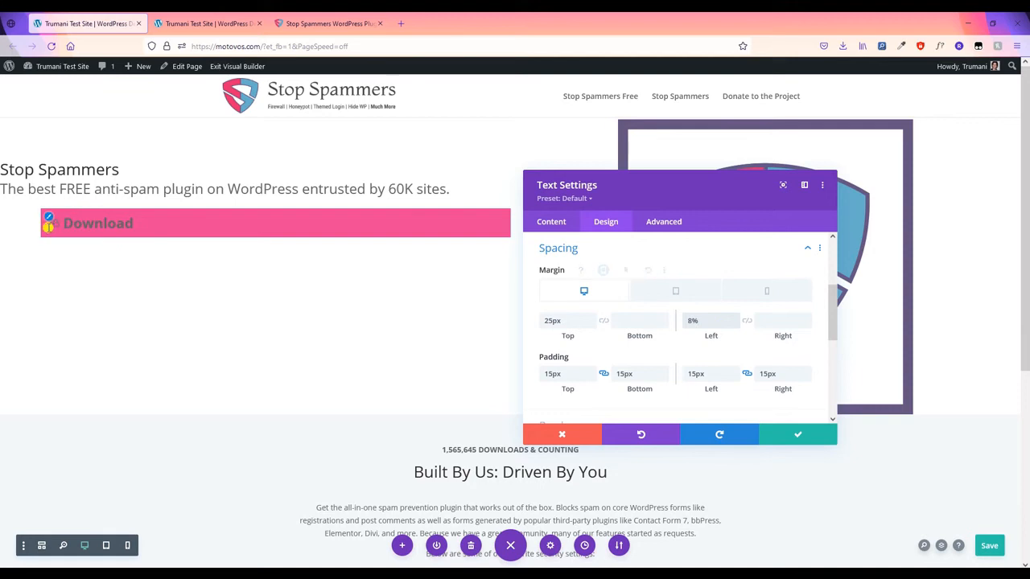
pyautogui.click(589, 296)
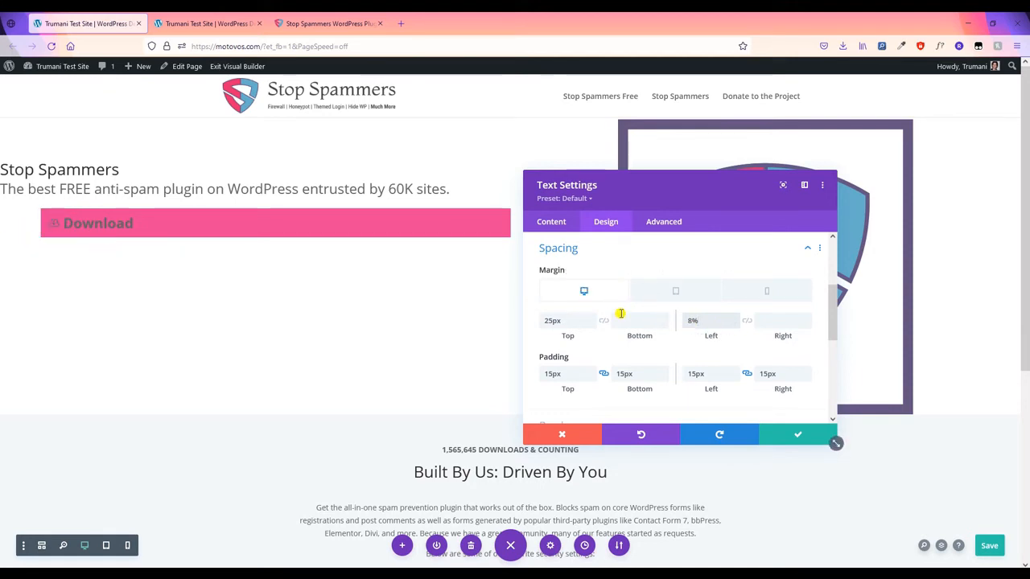
pyautogui.click(671, 297)
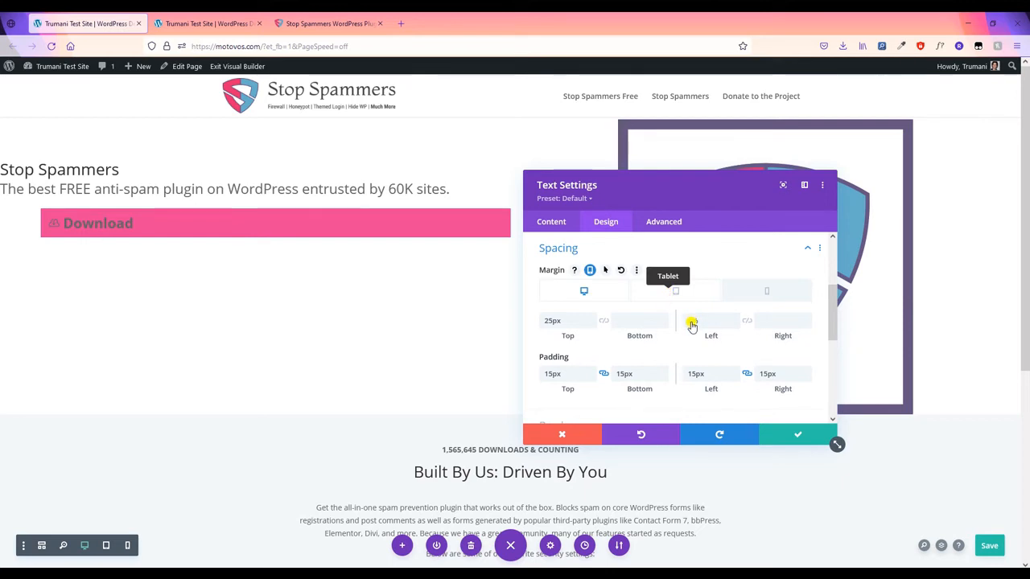
# - On tablet, set the Download button's left margin to 0%, centre it, and cap max width at 200px
pyautogui.scroll(3, 442, 290)
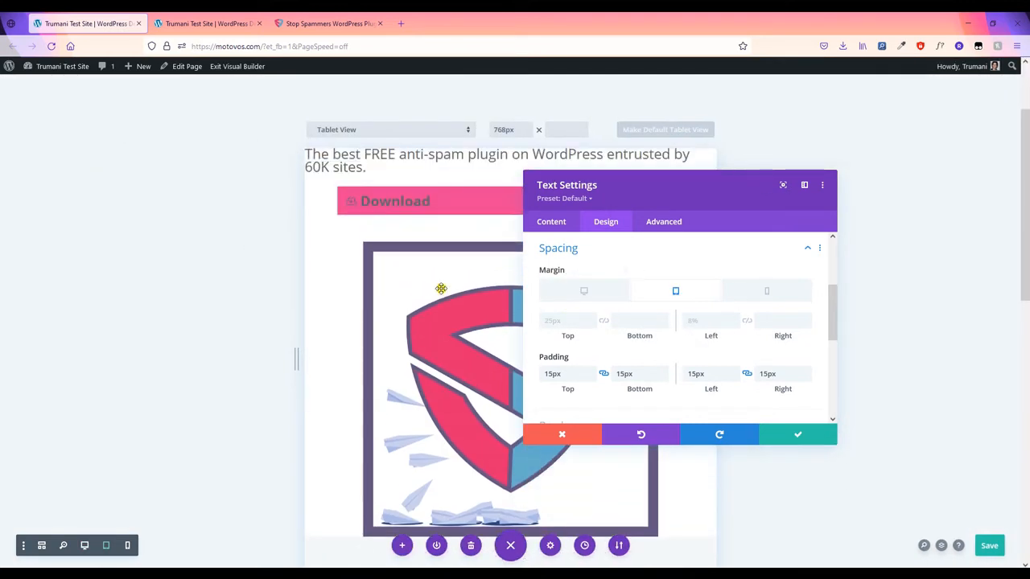
pyautogui.click(699, 320)
pyautogui.write('0%')
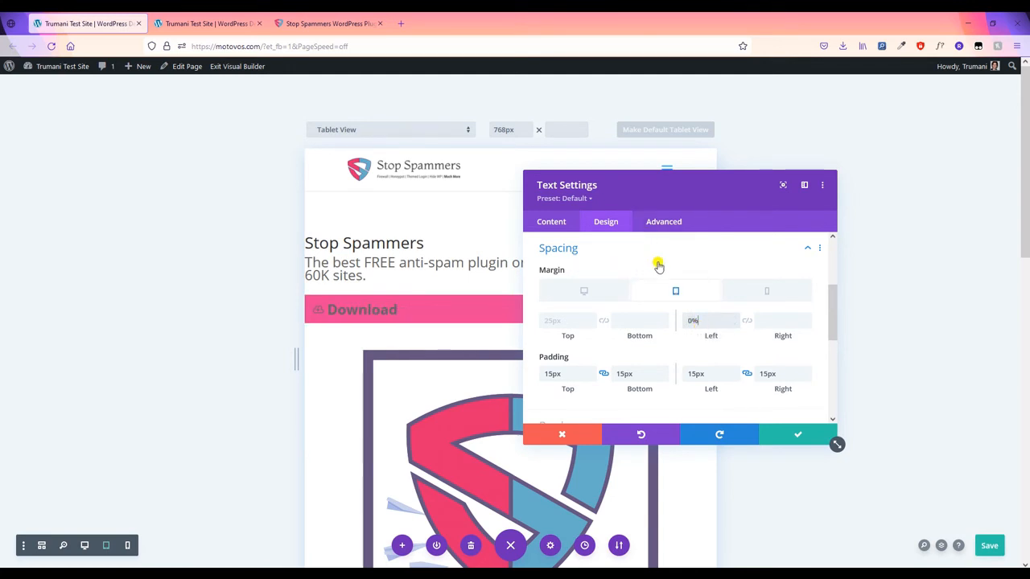
pyautogui.scroll(3, 592, 268)
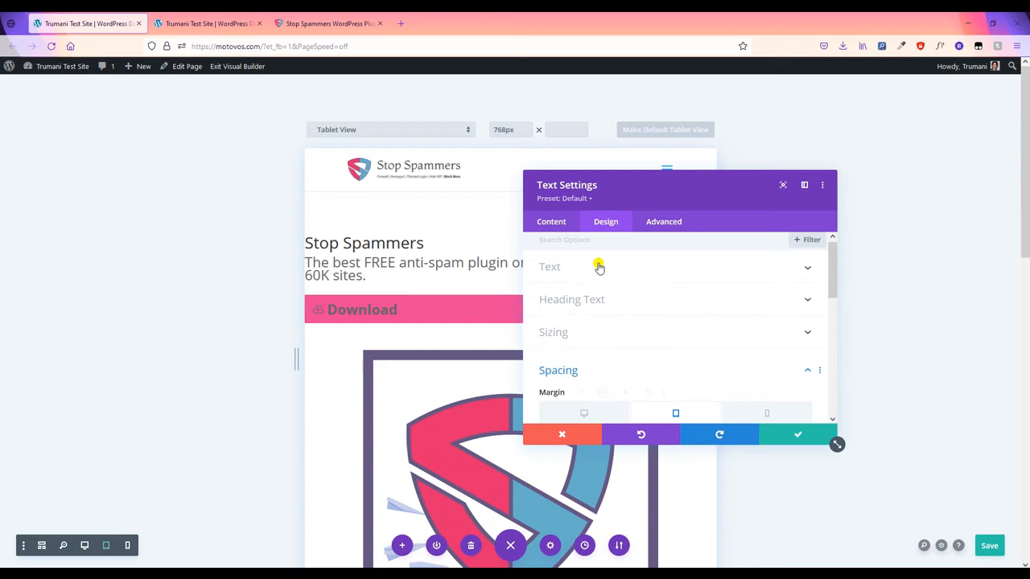
pyautogui.click(602, 335)
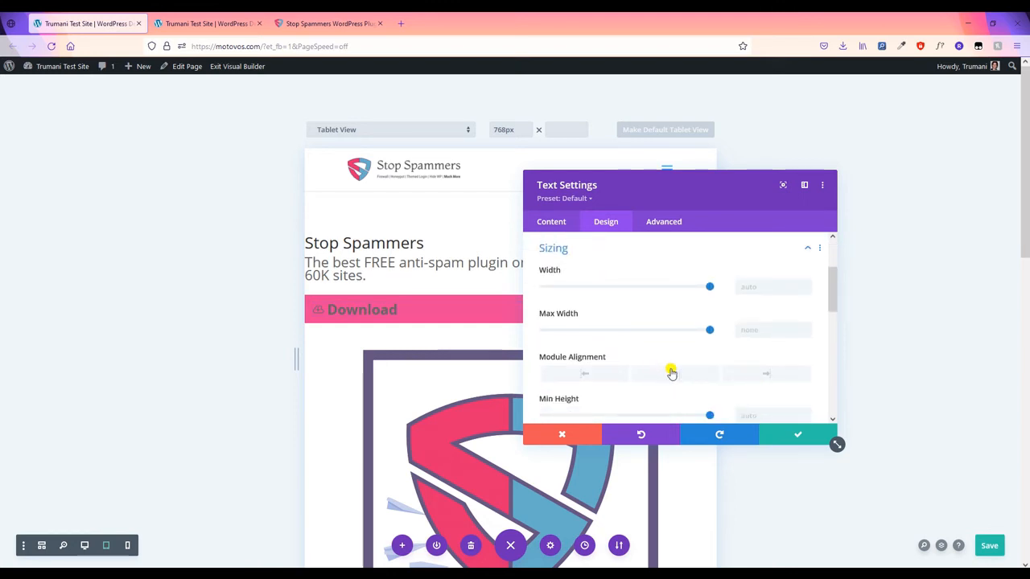
pyautogui.click(672, 374)
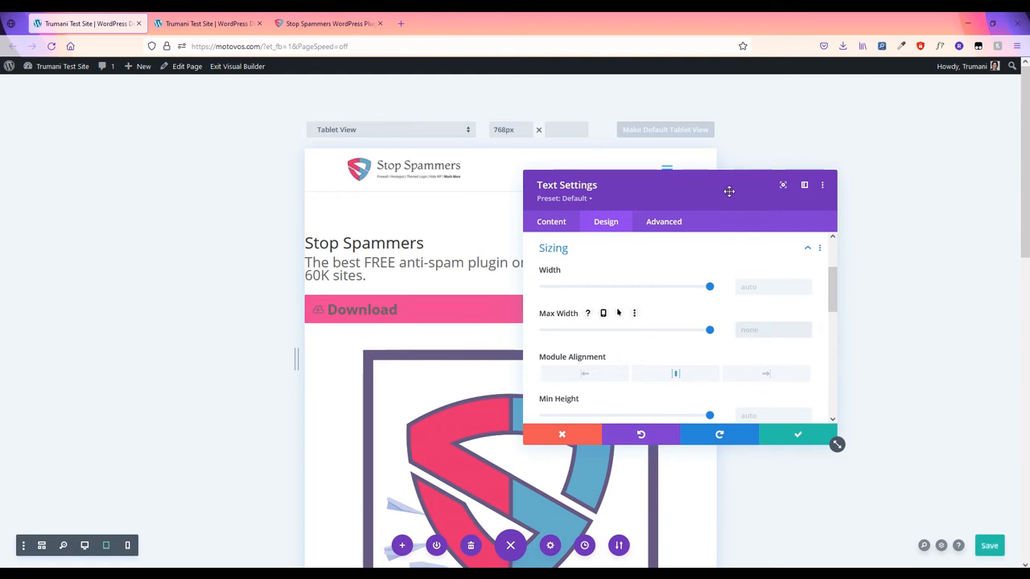
pyautogui.moveTo(736, 201); pyautogui.dragTo(892, 191)
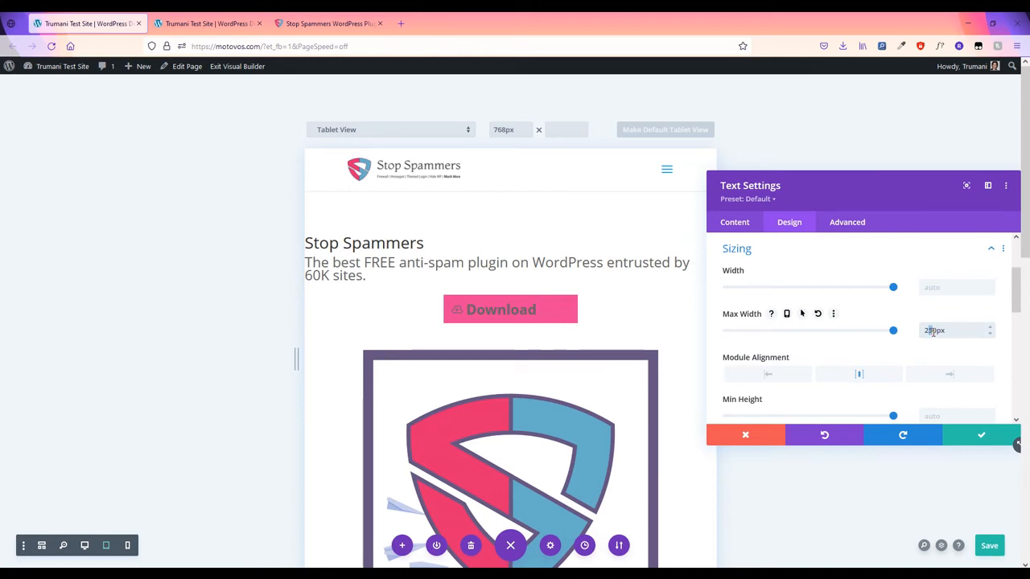
pyautogui.write('0')
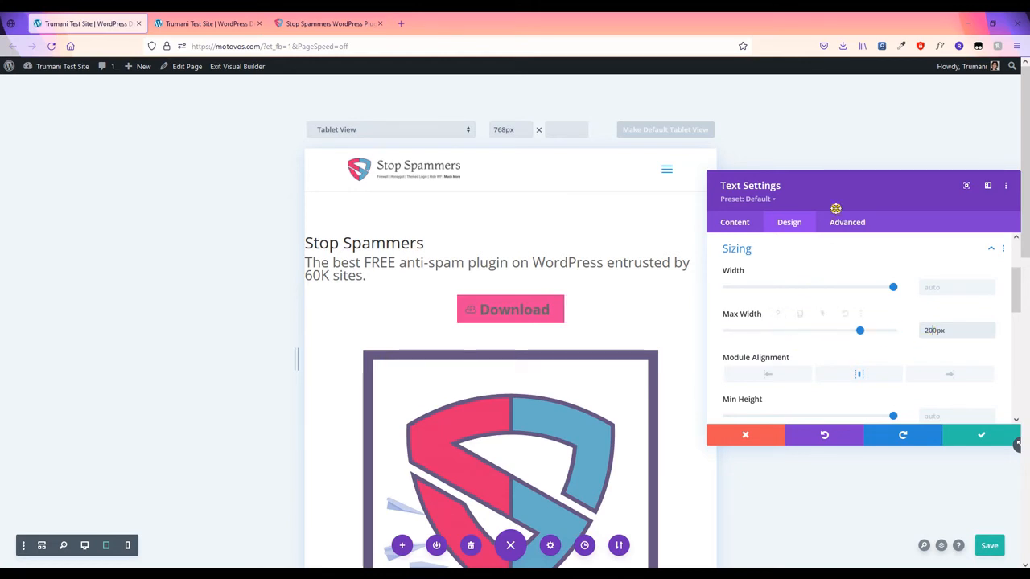
pyautogui.moveTo(846, 198); pyautogui.dragTo(716, 167)
# - Make the Download button text white and round its corners to 10px
pyautogui.scroll(-2, 708, 333)
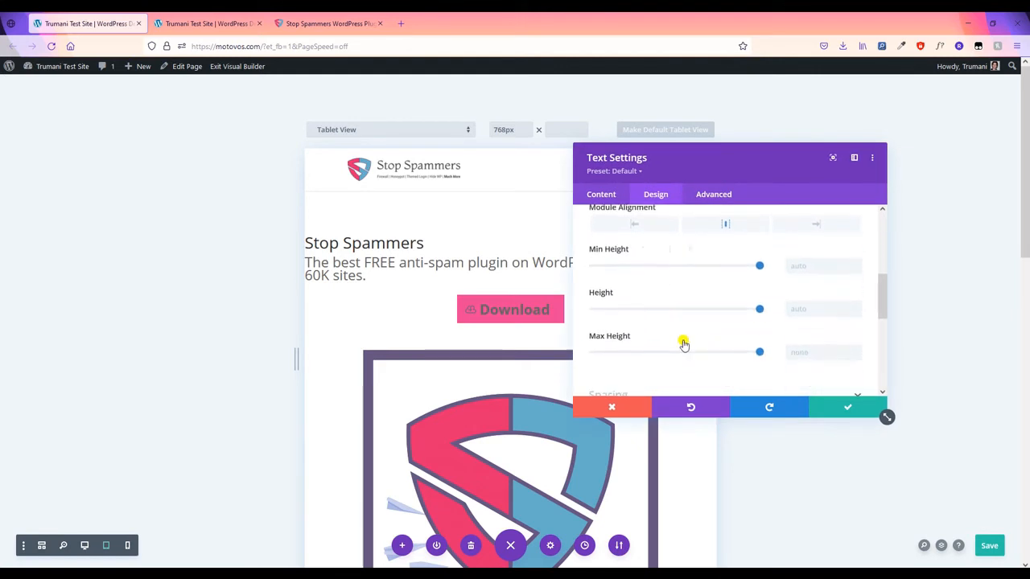
pyautogui.scroll(3, 664, 357)
pyautogui.scroll(1, 663, 357)
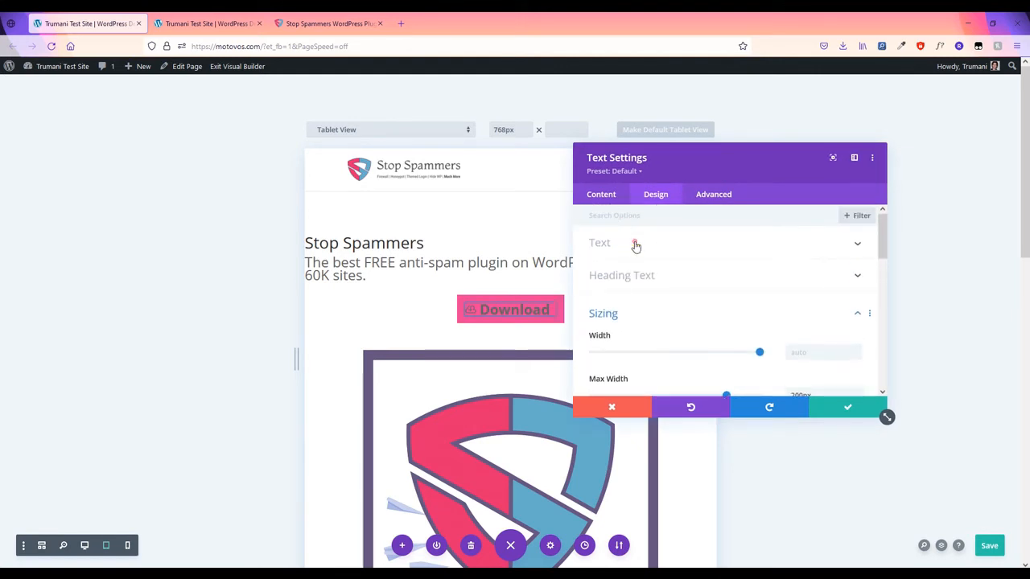
pyautogui.click(635, 243)
pyautogui.scroll(-1, 658, 321)
pyautogui.scroll(-1, 659, 321)
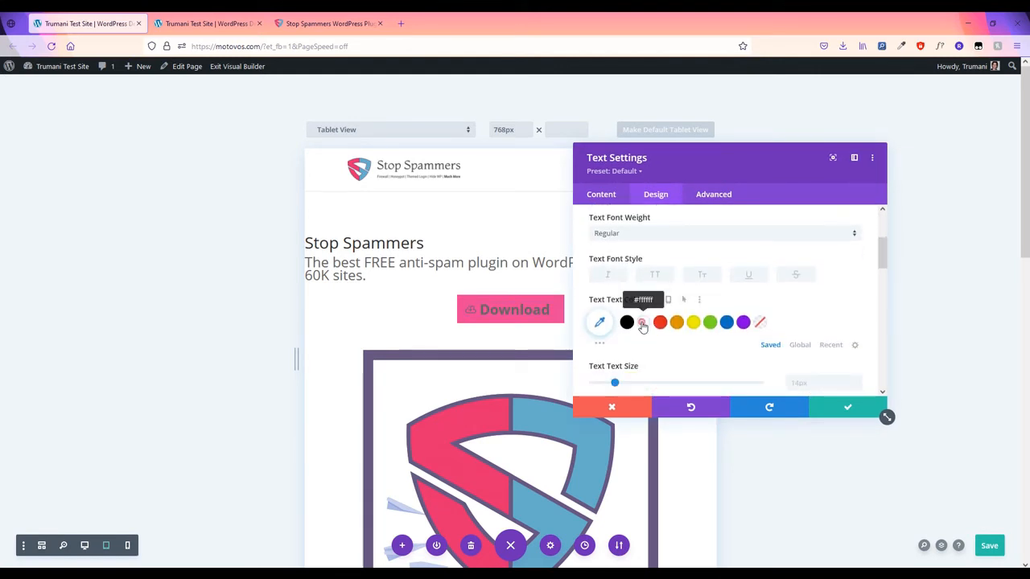
pyautogui.scroll(-5, 628, 353)
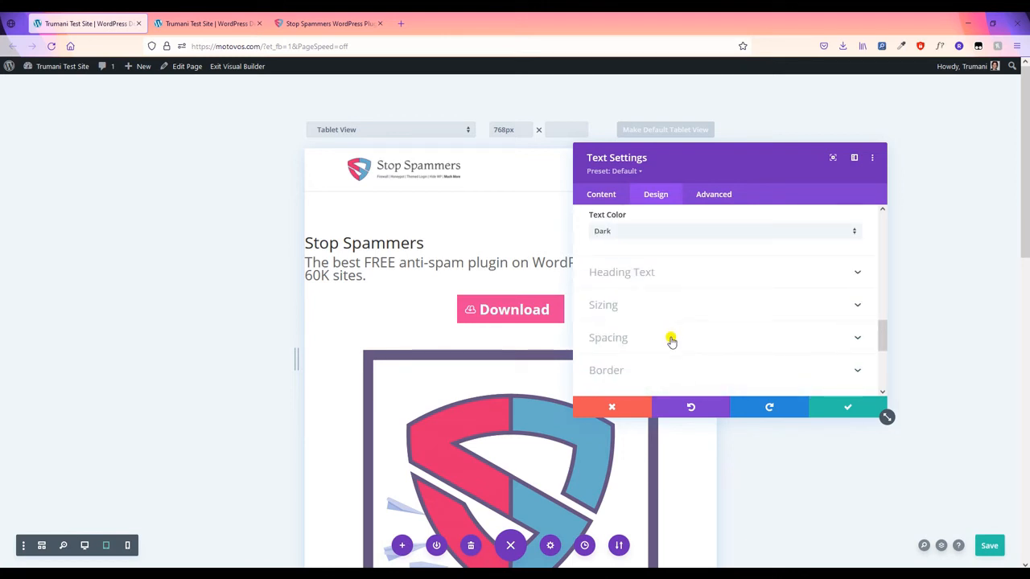
pyautogui.click(668, 371)
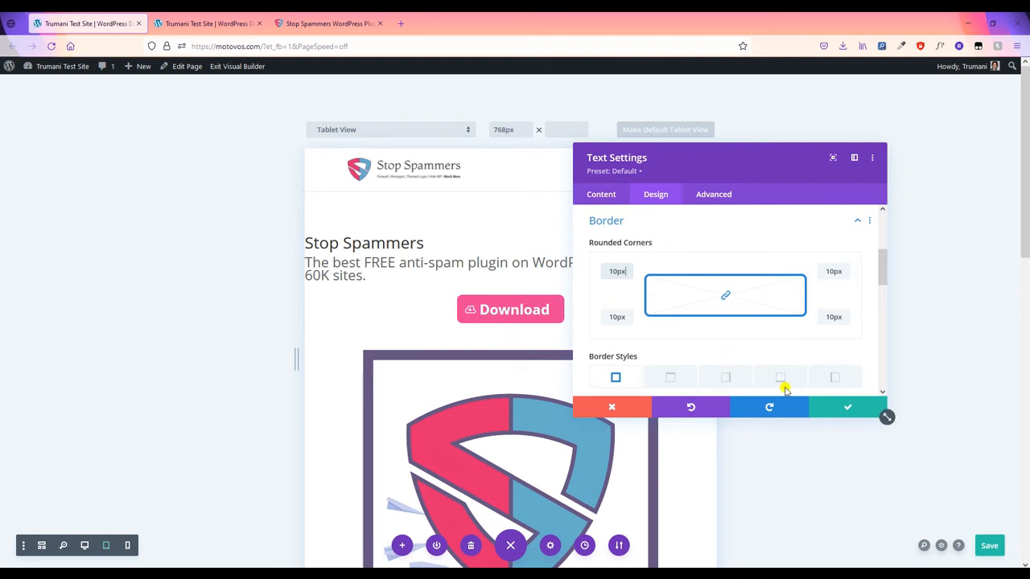
pyautogui.scroll(-2, 799, 387)
pyautogui.click(602, 196)
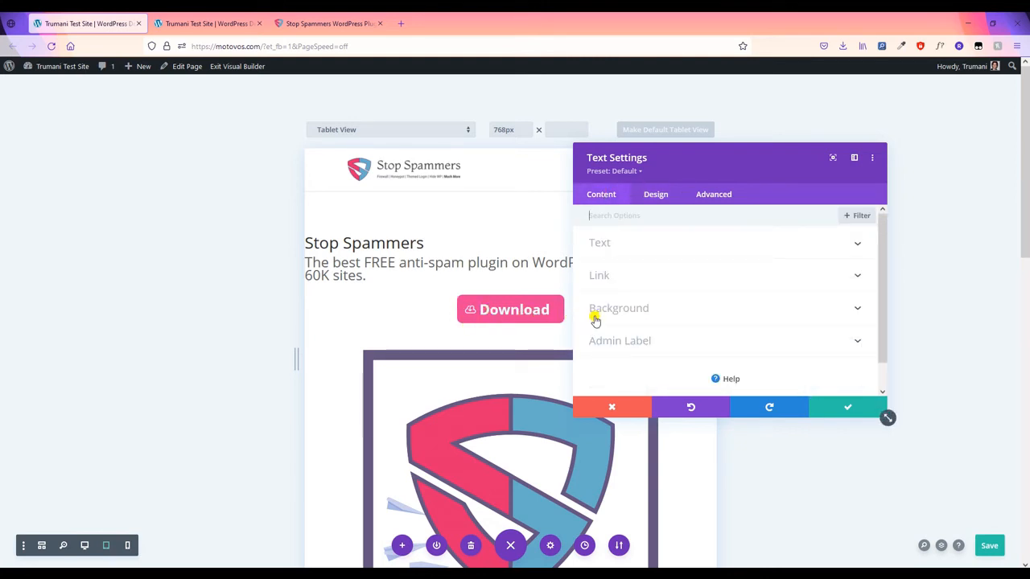
pyautogui.click(626, 276)
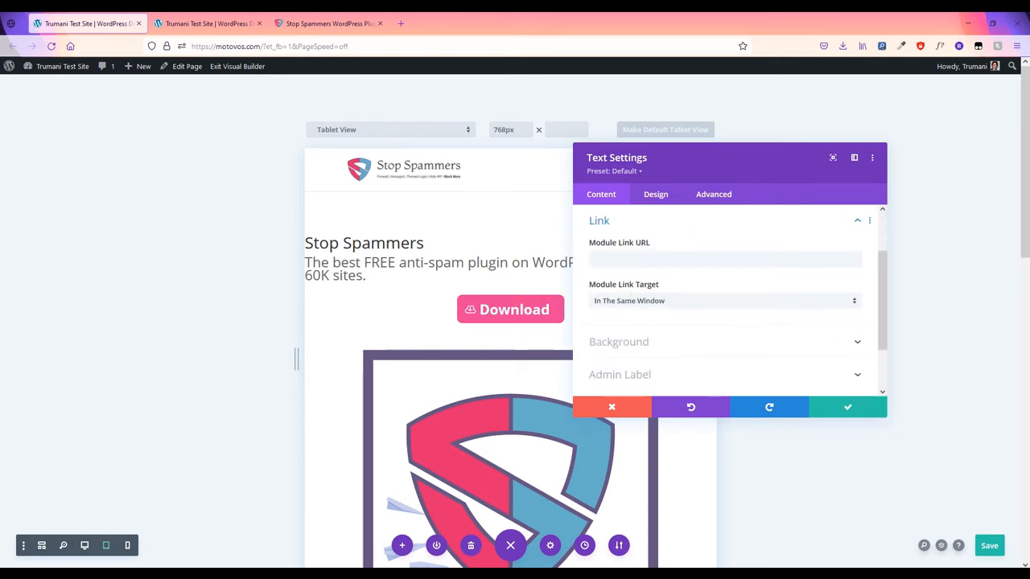
pyautogui.hotkey('ctrl', 's')
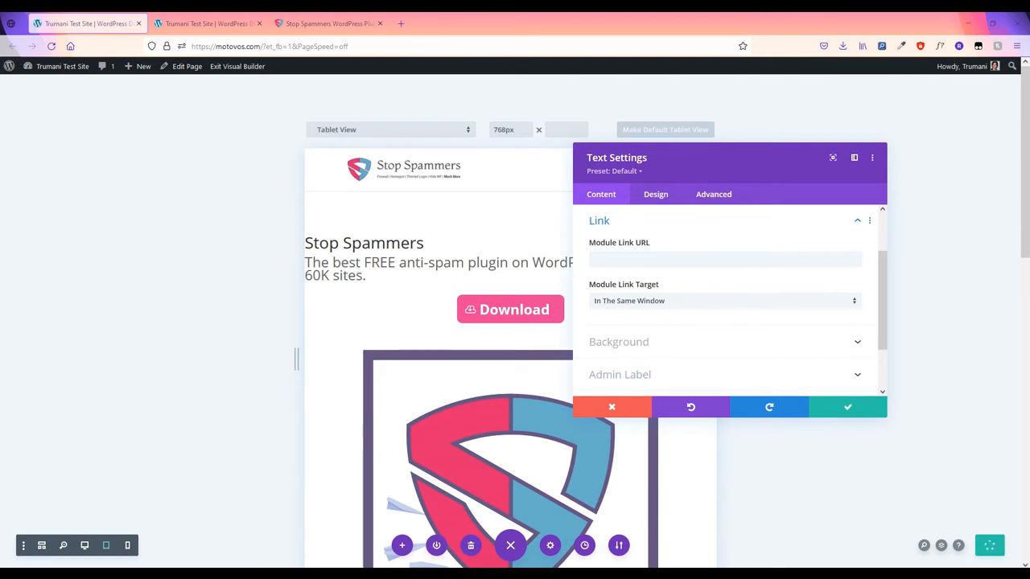
pyautogui.click(653, 262)
pyautogui.write('https://wordpress.org/plugins/stop-spammer-registrations-plugin/')
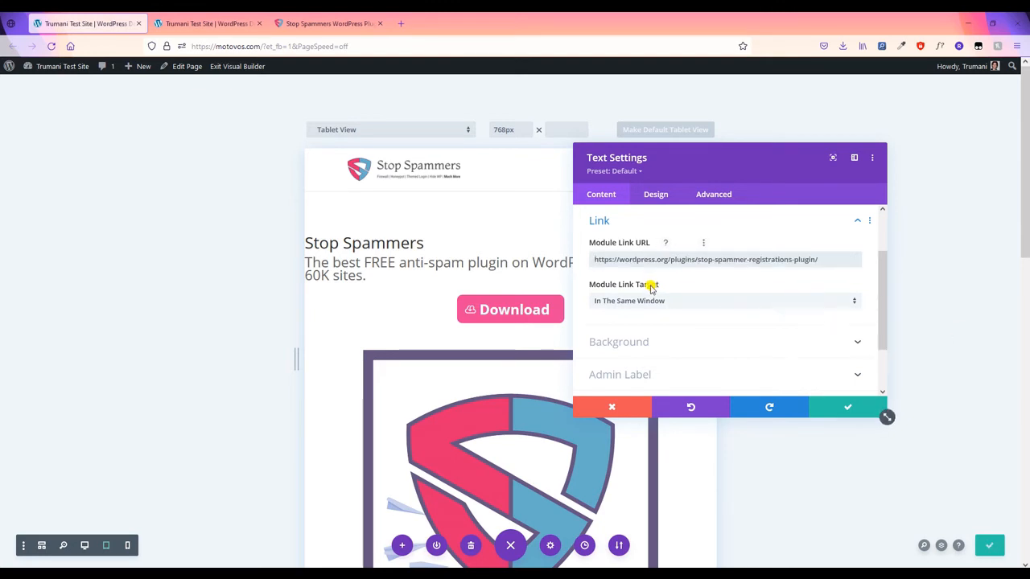
pyautogui.click(819, 411)
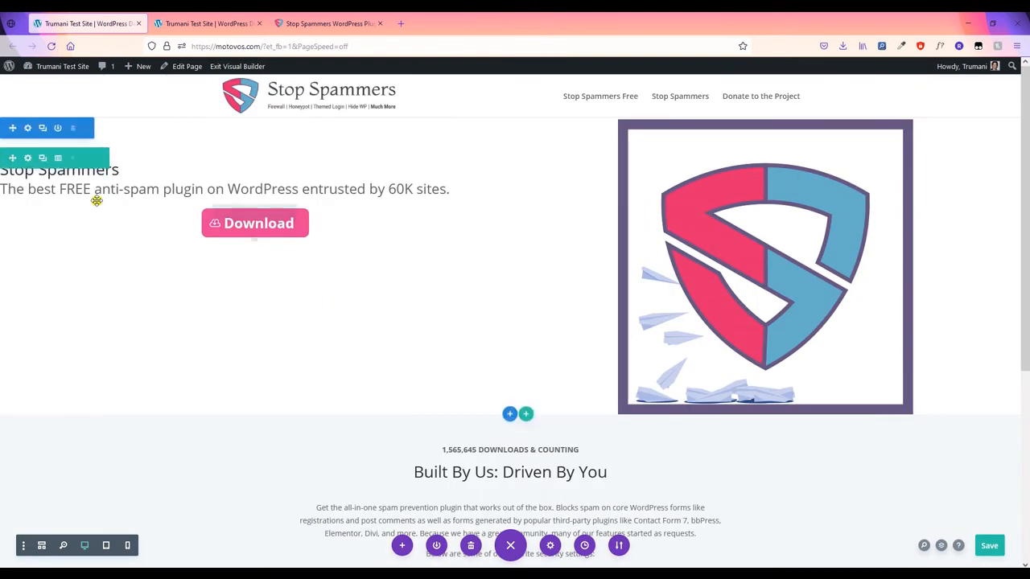
pyautogui.click(237, 188)
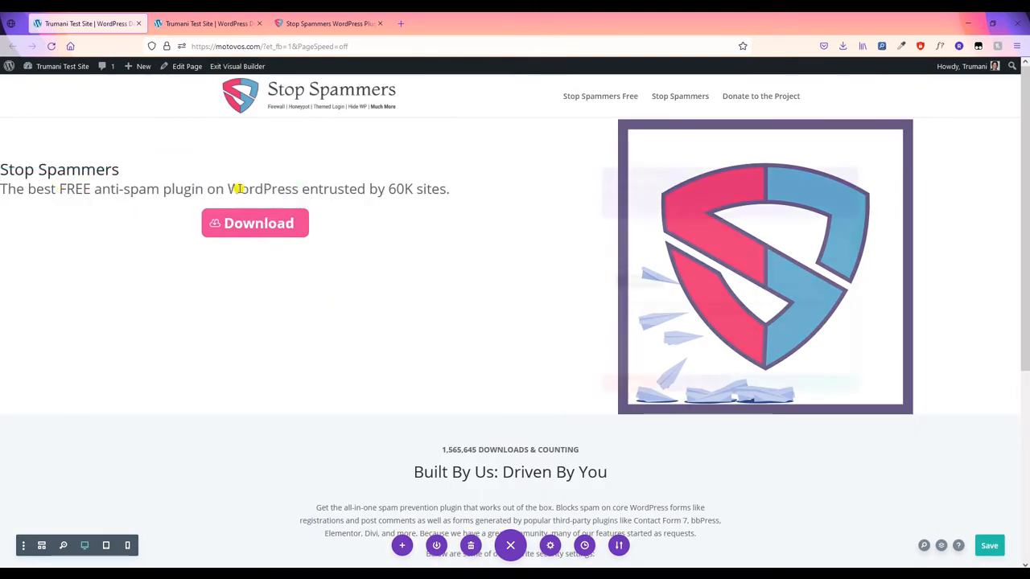
pyautogui.click(658, 197)
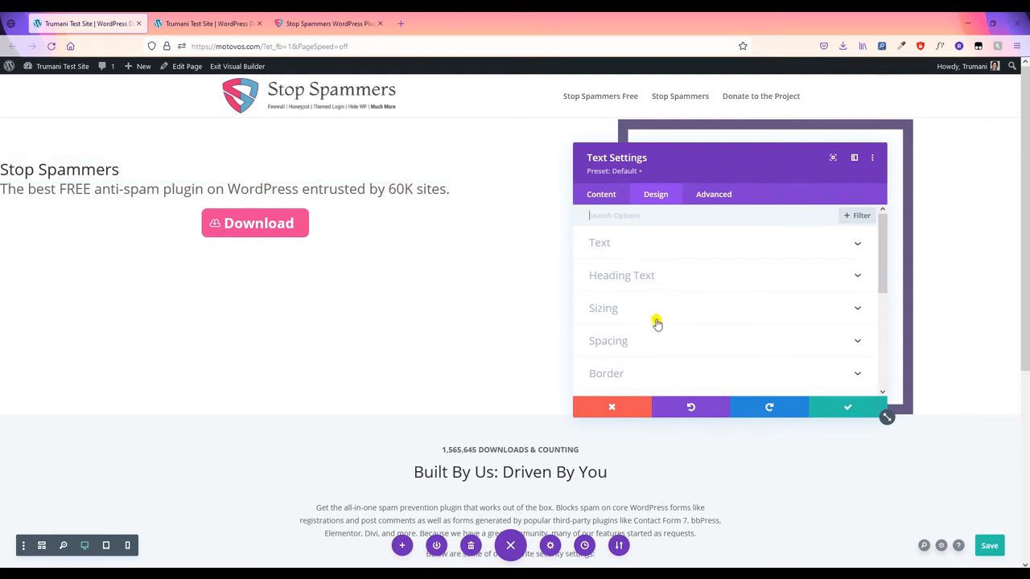
# - Give the hero text module an 8% left margin on desktop and 0% on tablet
pyautogui.click(658, 344)
pyautogui.click(748, 259)
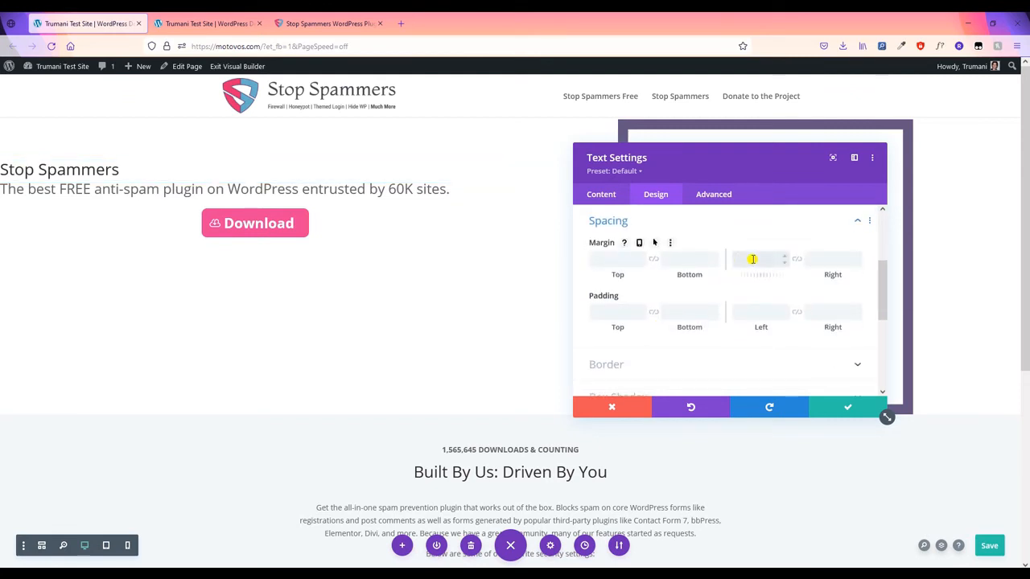
pyautogui.write('8%')
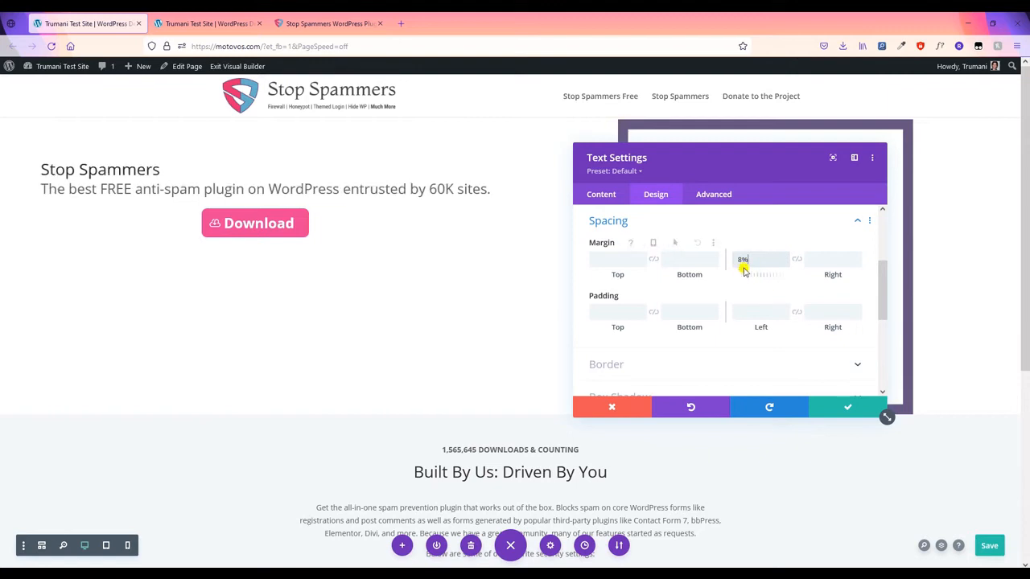
pyautogui.click(632, 259)
pyautogui.click(639, 244)
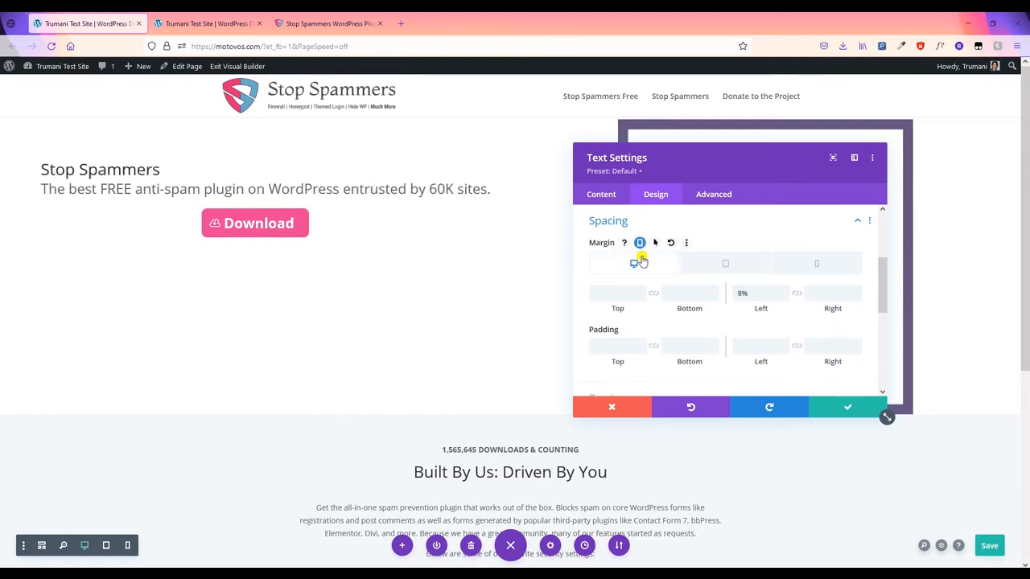
pyautogui.click(708, 265)
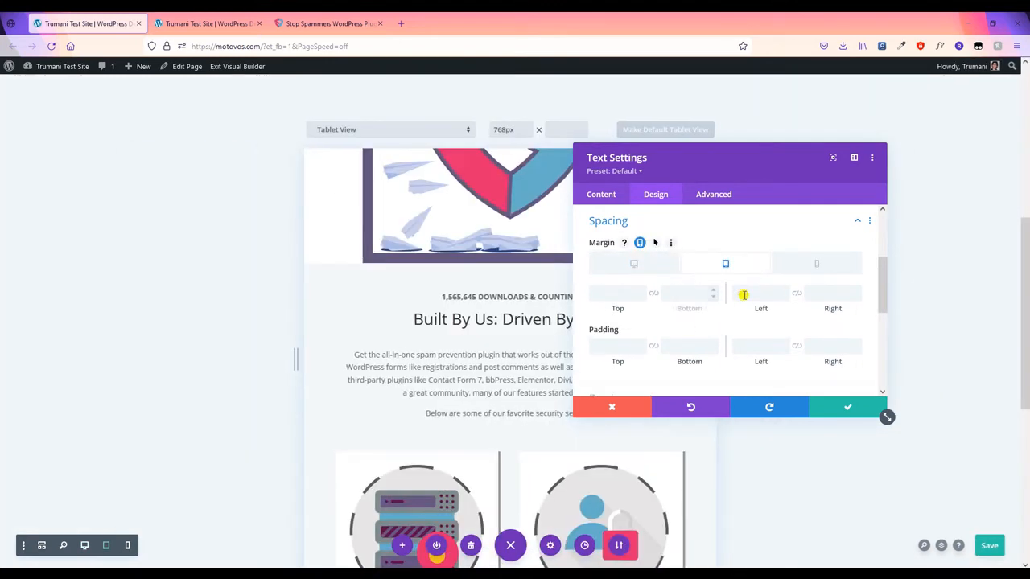
pyautogui.click(747, 295)
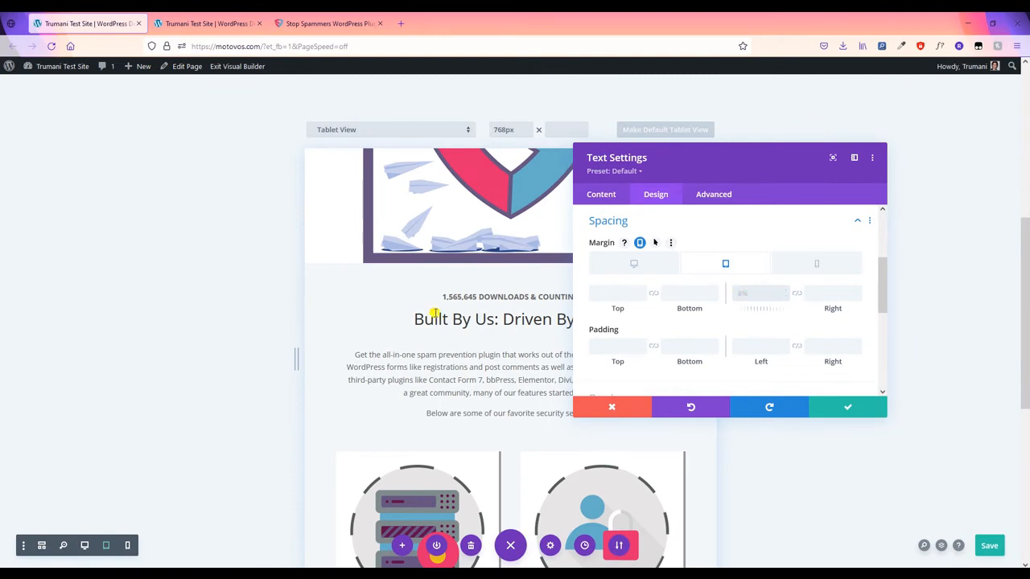
pyautogui.scroll(5, 438, 296)
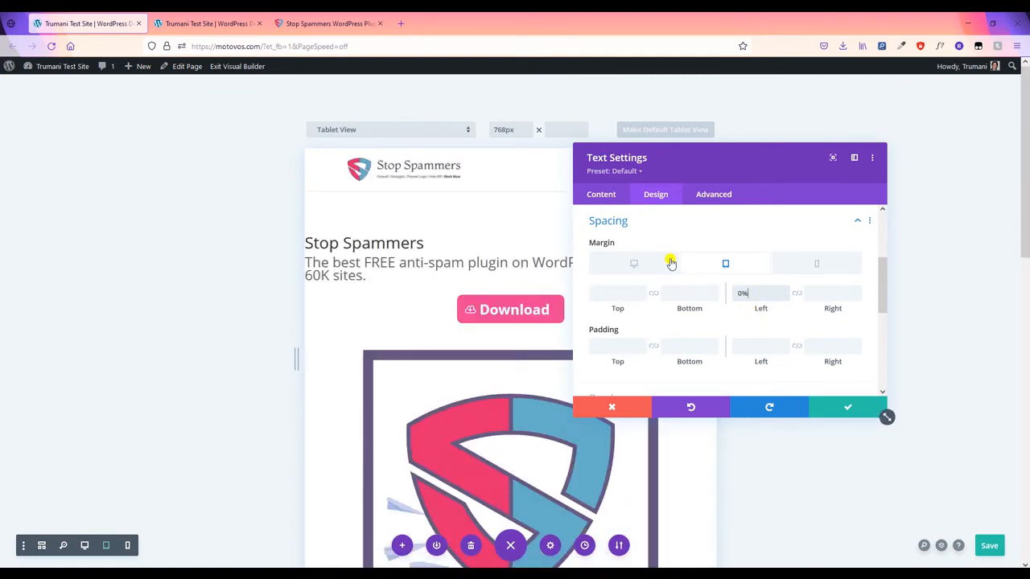
pyautogui.scroll(3, 669, 261)
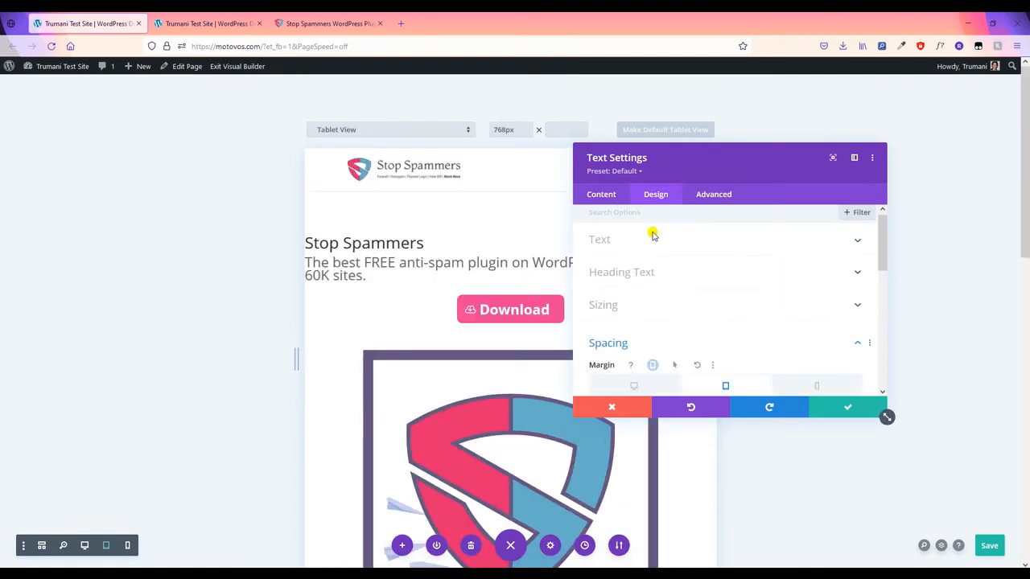
# - Centre the Stop Spammers heading on tablet
pyautogui.click(658, 274)
pyautogui.scroll(-3, 660, 281)
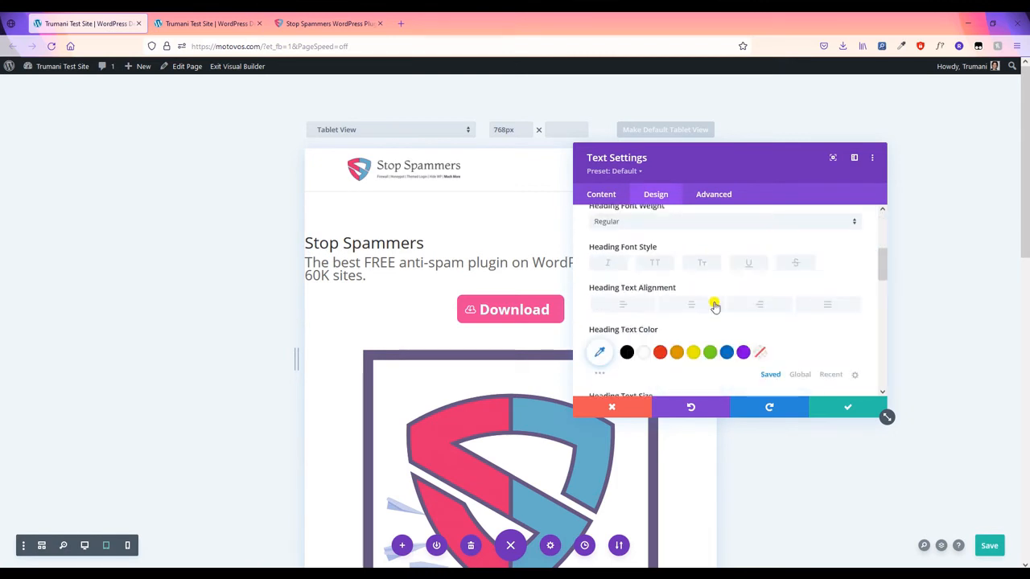
pyautogui.scroll(1, 675, 287)
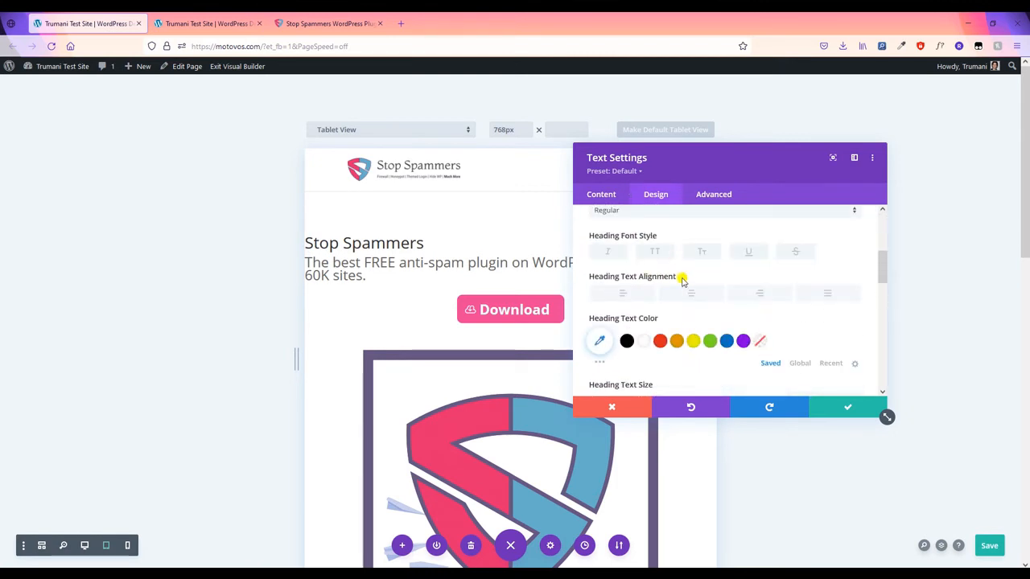
pyautogui.click(701, 277)
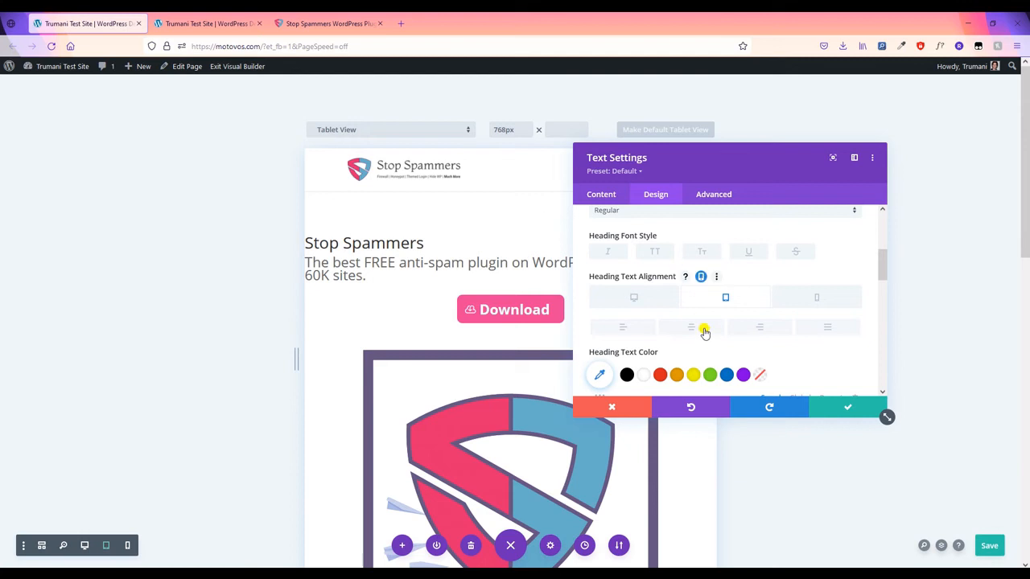
pyautogui.click(700, 329)
pyautogui.scroll(5, 690, 308)
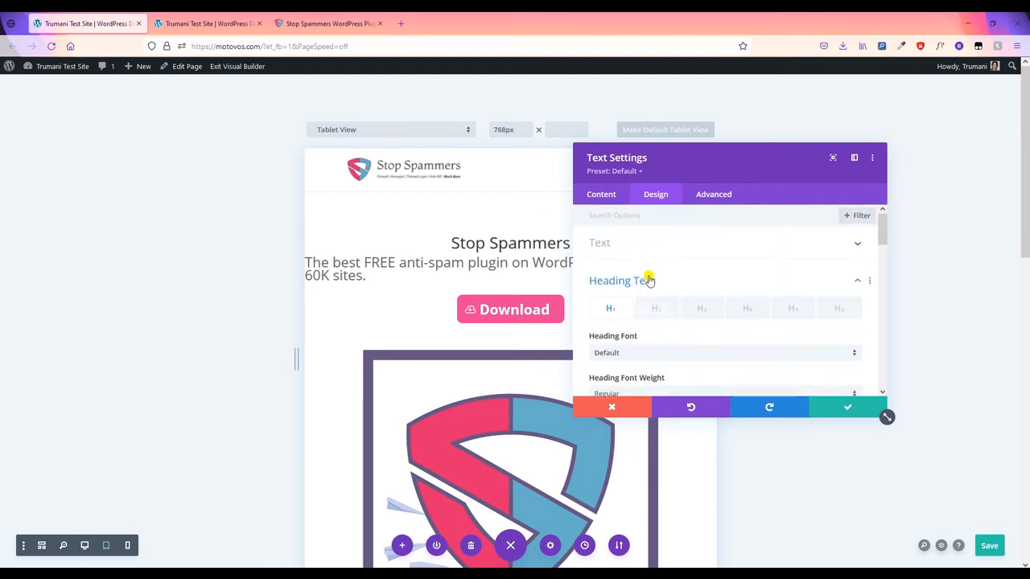
# - Centre the hero paragraph on tablet with a 35px line height and apply the changes
pyautogui.click(648, 254)
pyautogui.scroll(-5, 692, 310)
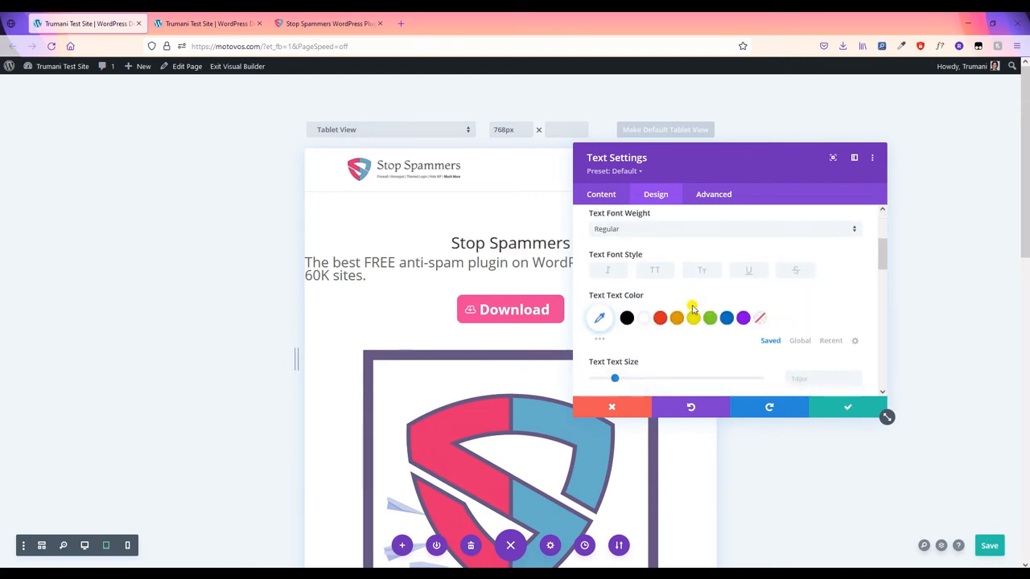
pyautogui.scroll(-3, 692, 309)
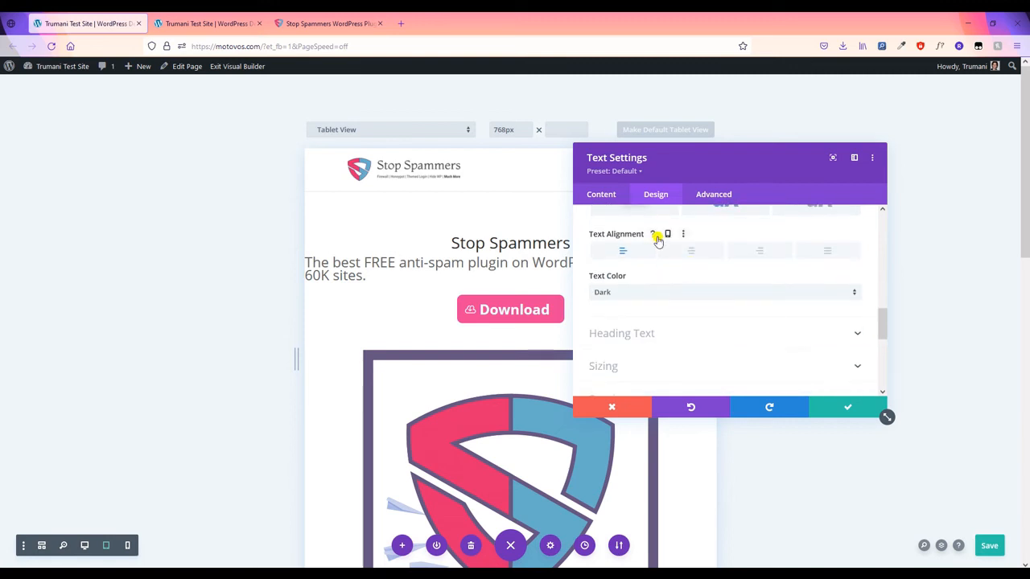
pyautogui.click(667, 235)
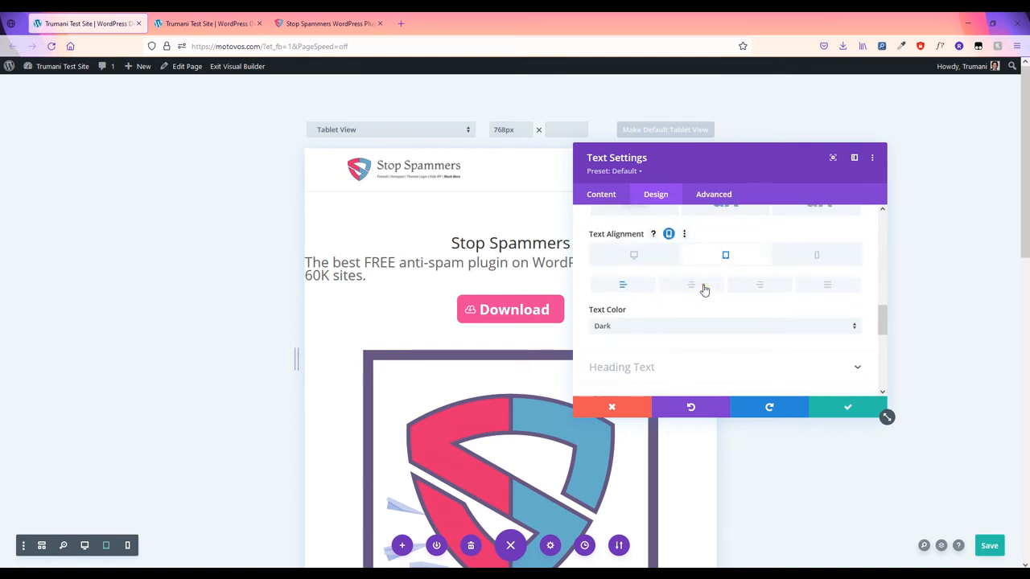
pyautogui.click(704, 288)
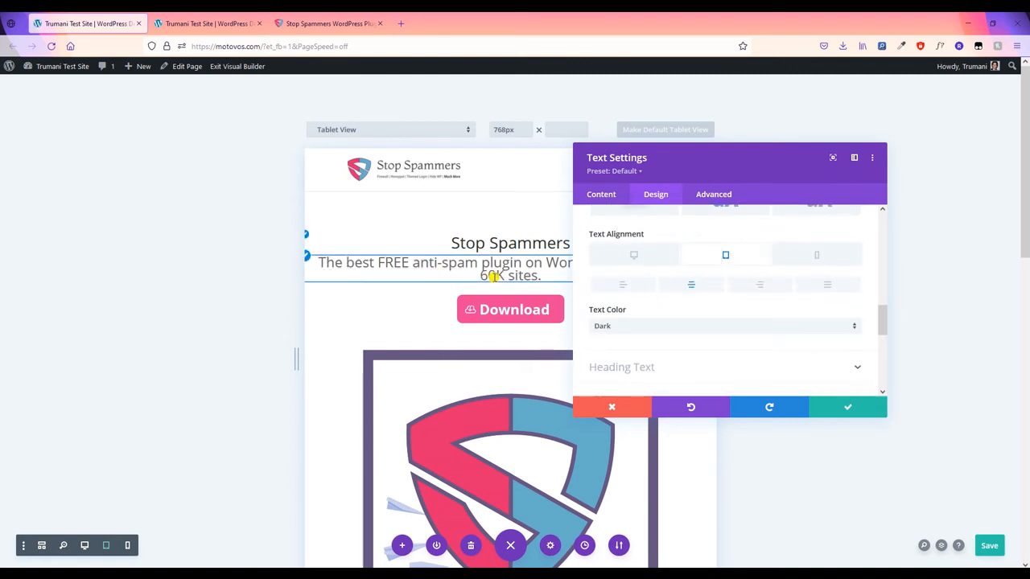
pyautogui.scroll(-3, 749, 324)
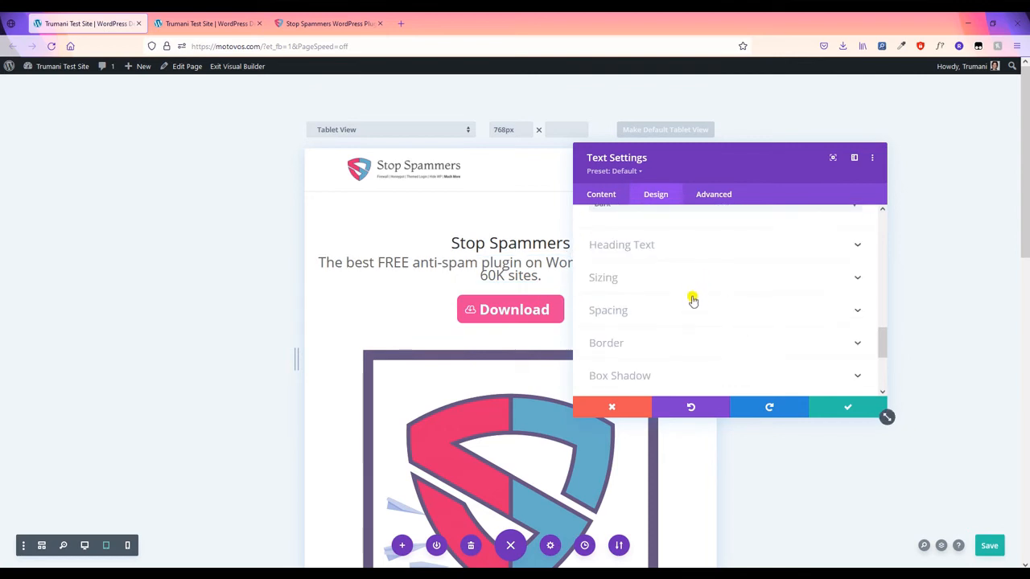
pyautogui.scroll(5, 694, 302)
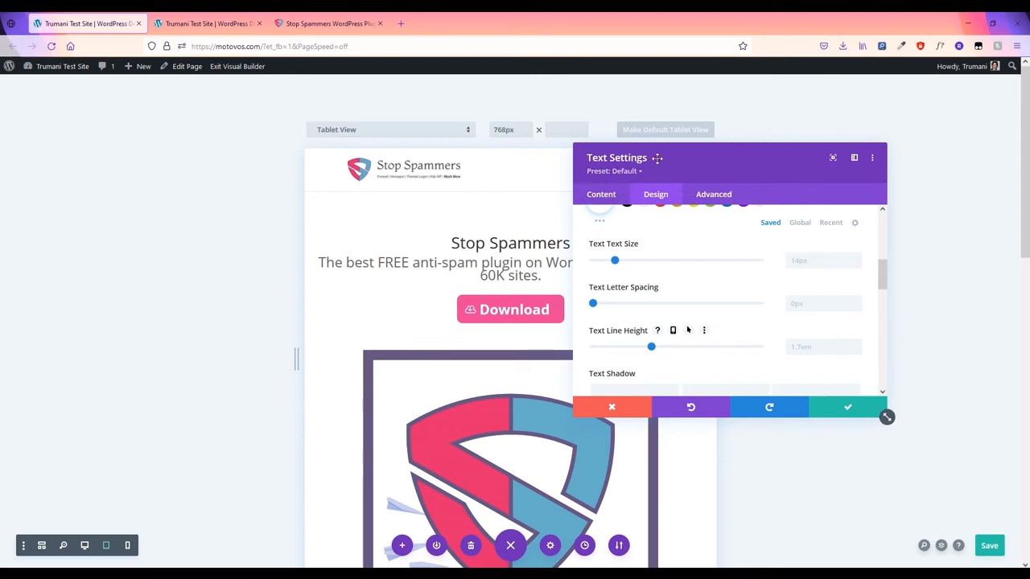
pyautogui.moveTo(657, 158); pyautogui.dragTo(729, 160)
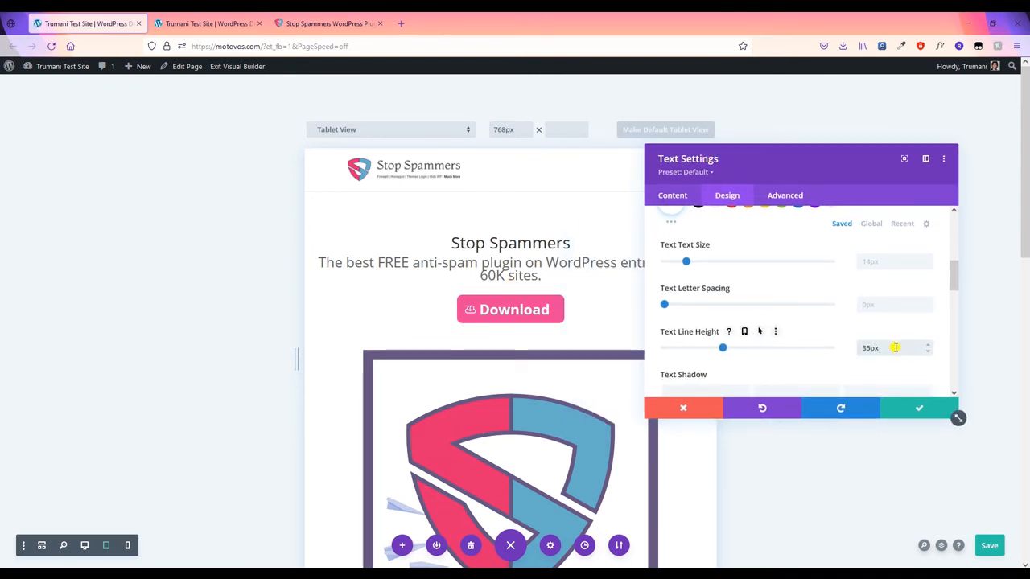
pyautogui.click(915, 410)
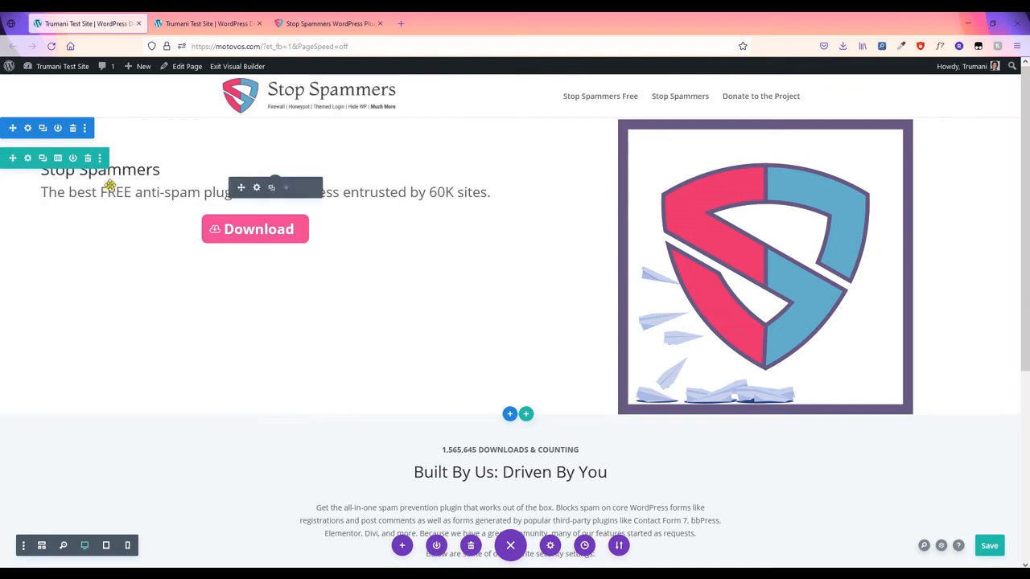
# - Make the hero row's two columns equal height
pyautogui.click(30, 161)
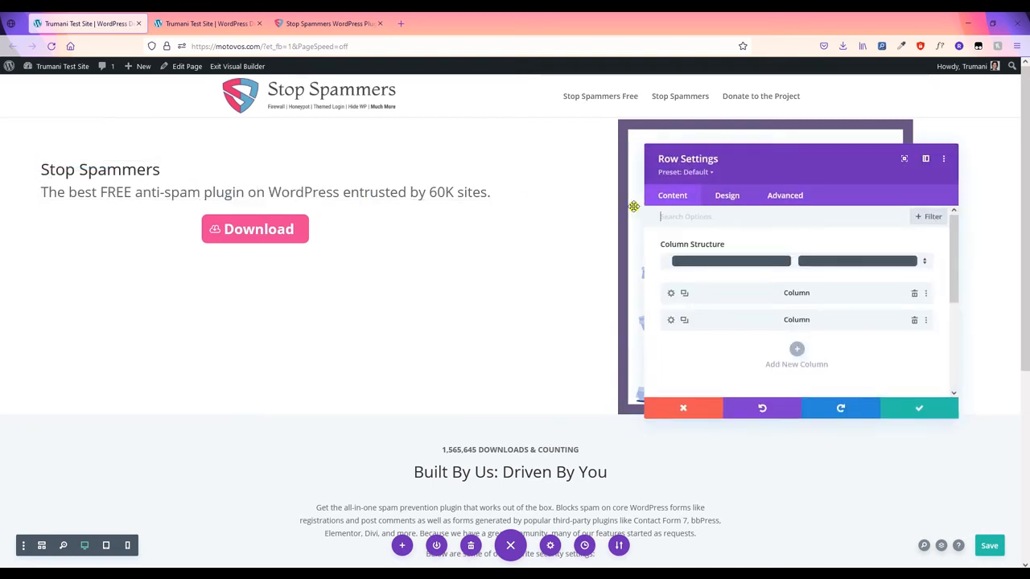
pyautogui.click(718, 200)
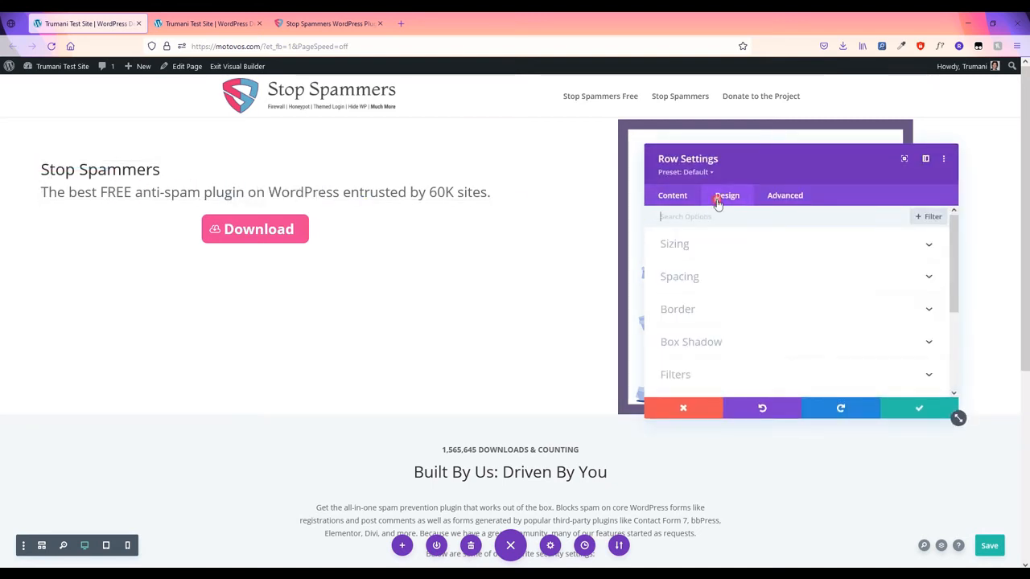
pyautogui.click(698, 245)
pyautogui.scroll(-1, 692, 306)
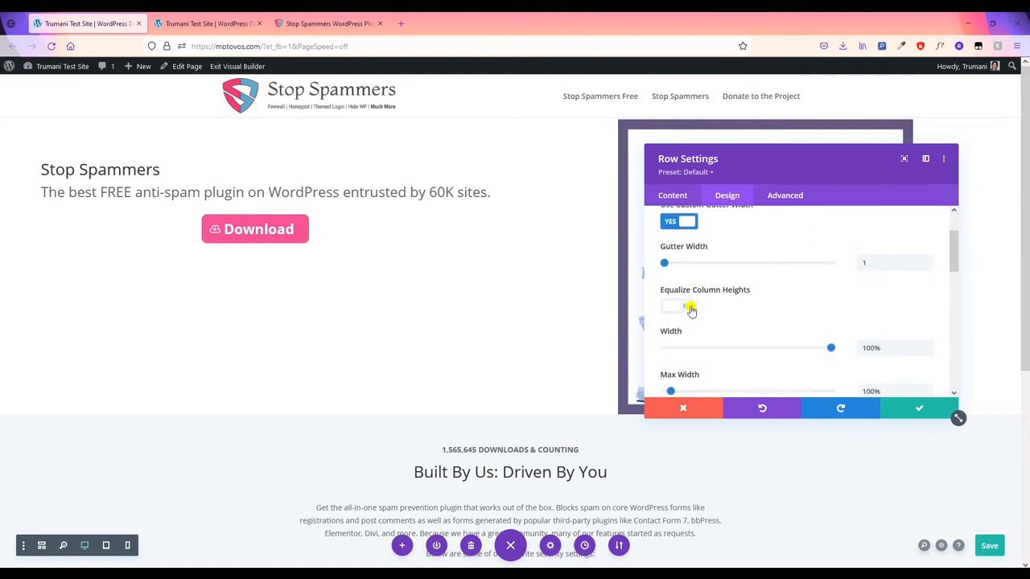
pyautogui.click(691, 310)
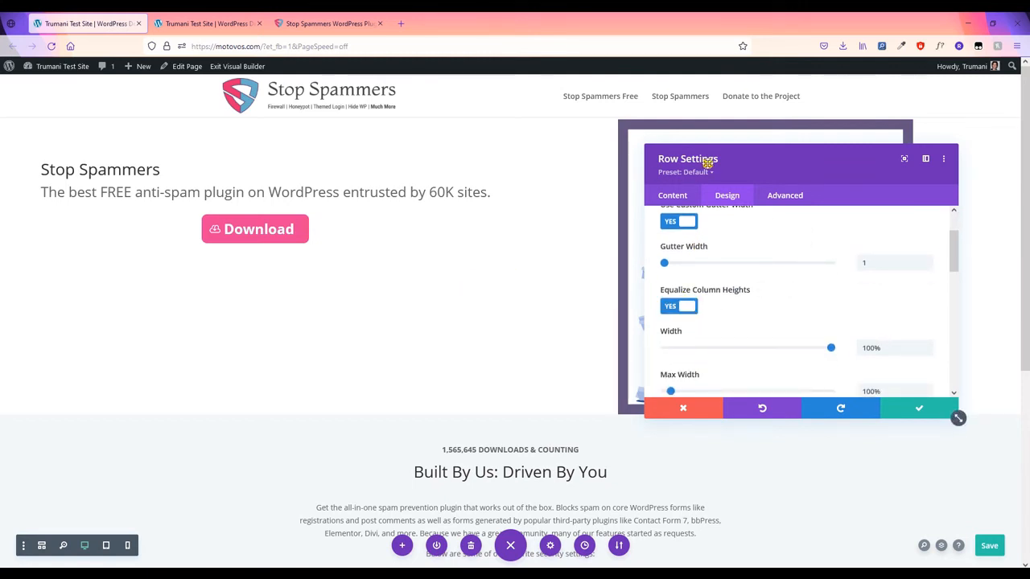
pyautogui.moveTo(707, 160); pyautogui.dragTo(636, 150)
pyautogui.click(619, 186)
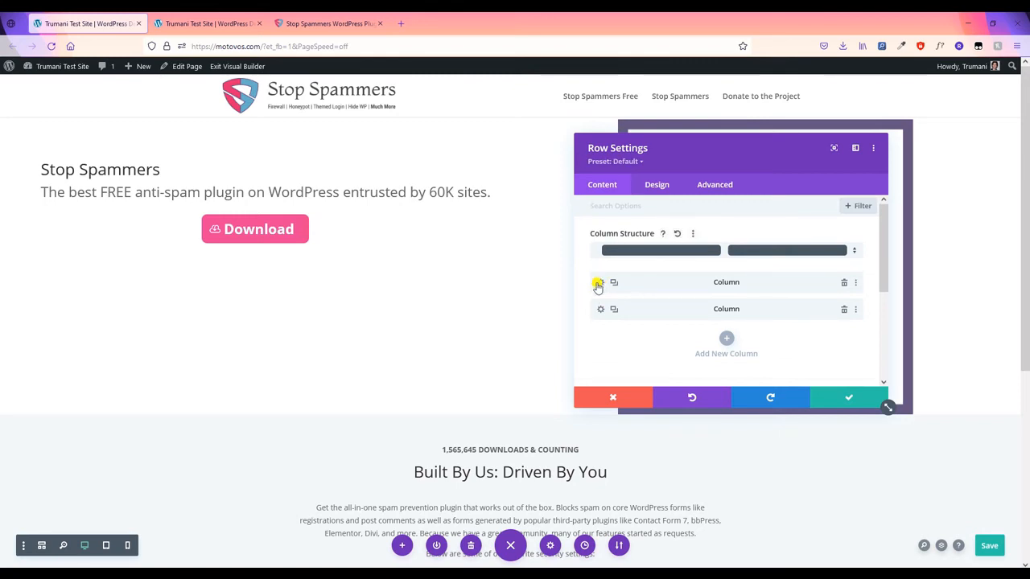
# - Add a semicolon so the first column's main element CSS reads 'margin: auto;'
pyautogui.click(599, 284)
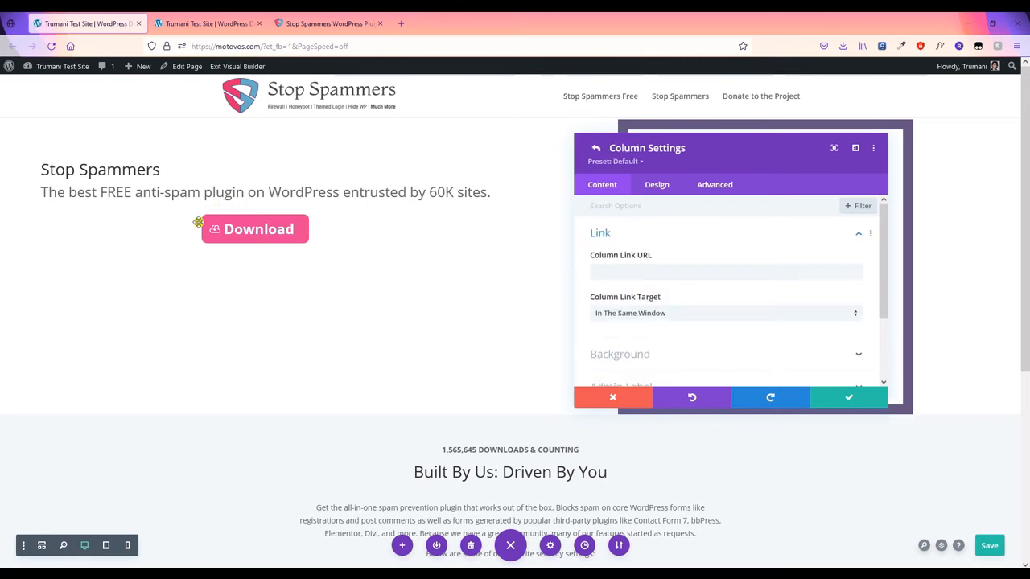
pyautogui.click(716, 186)
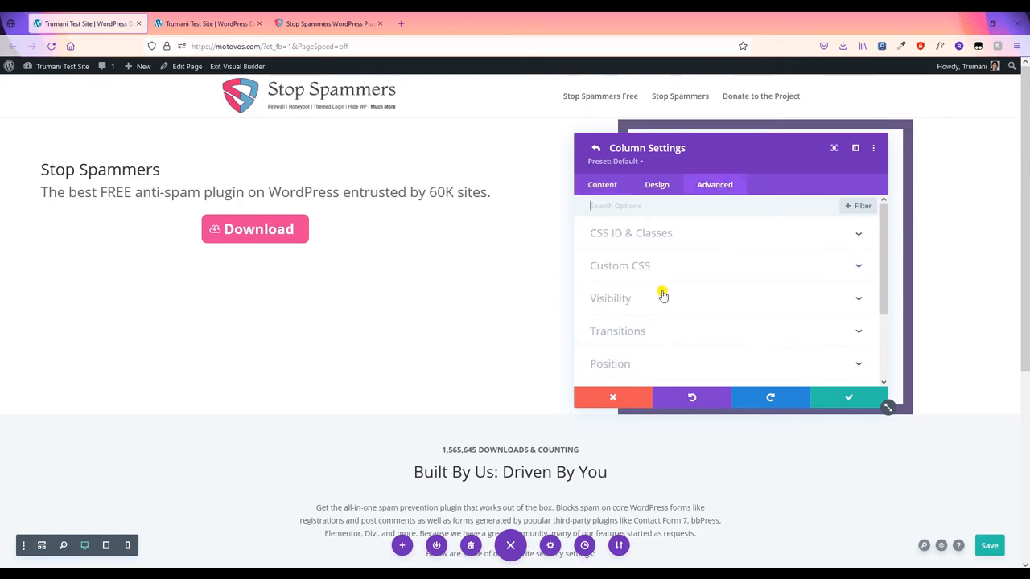
pyautogui.click(645, 272)
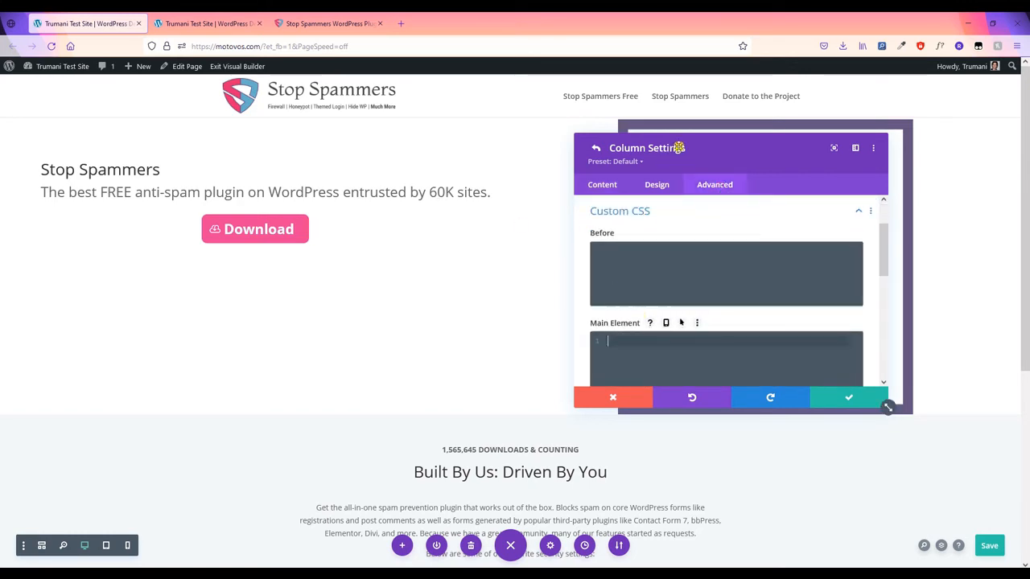
pyautogui.moveTo(685, 144); pyautogui.dragTo(849, 146)
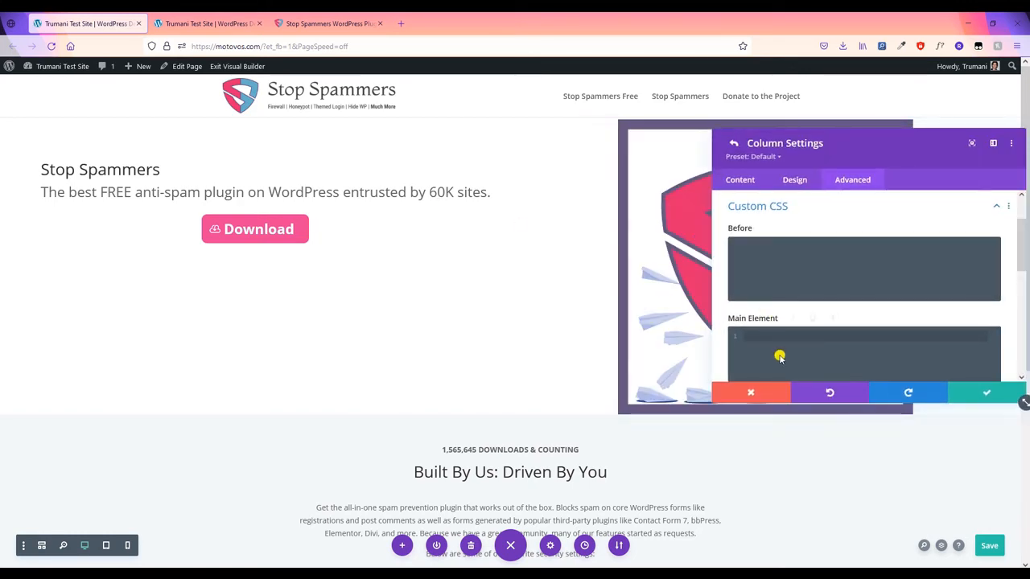
pyautogui.scroll(-3, 780, 357)
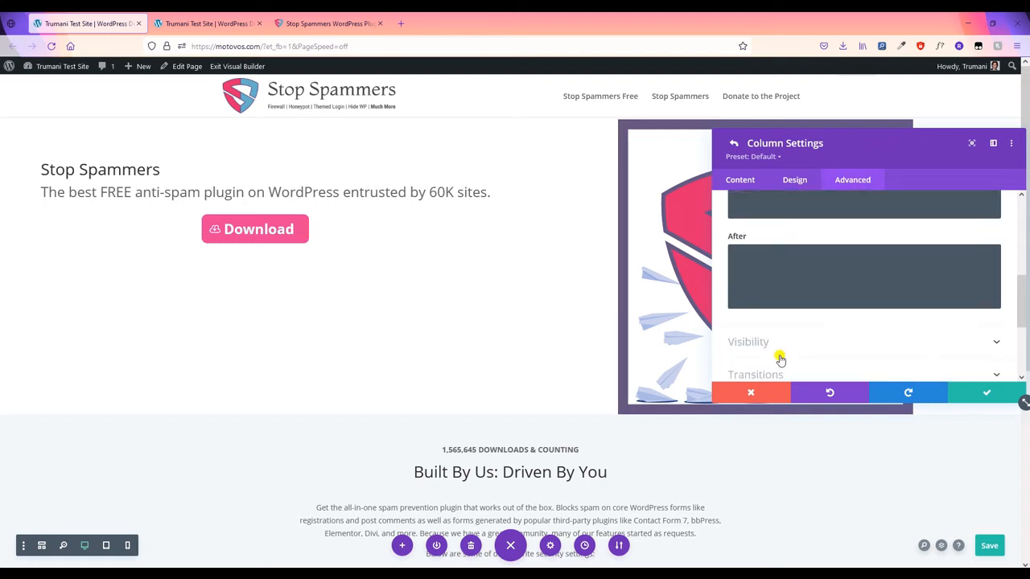
pyautogui.scroll(1, 840, 297)
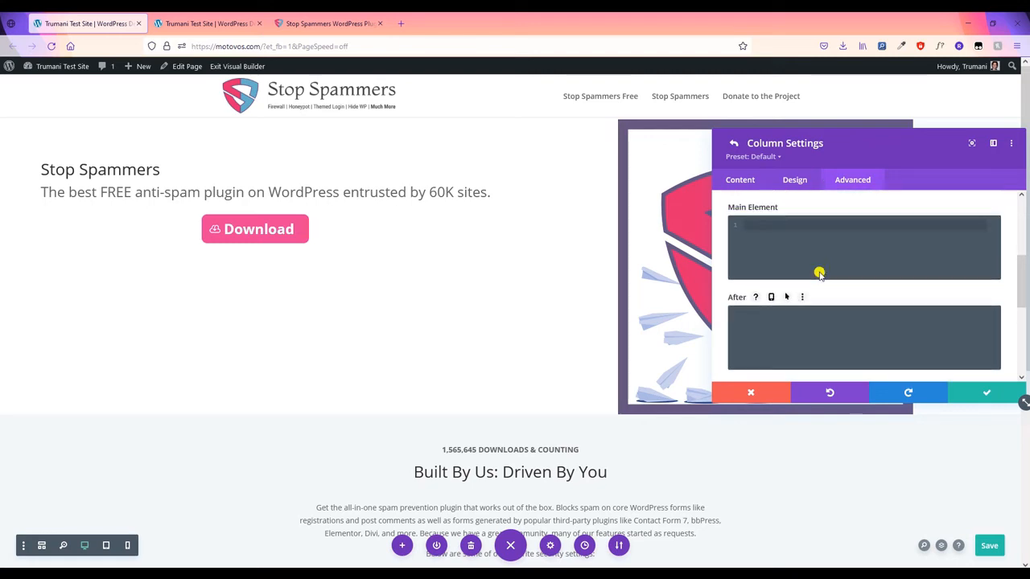
pyautogui.click(783, 229)
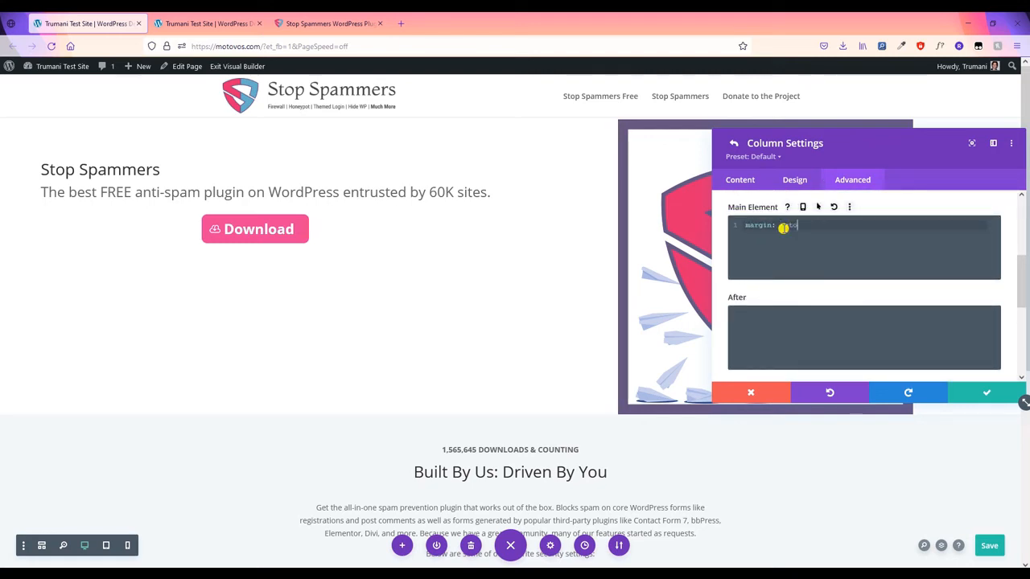
pyautogui.write(';')
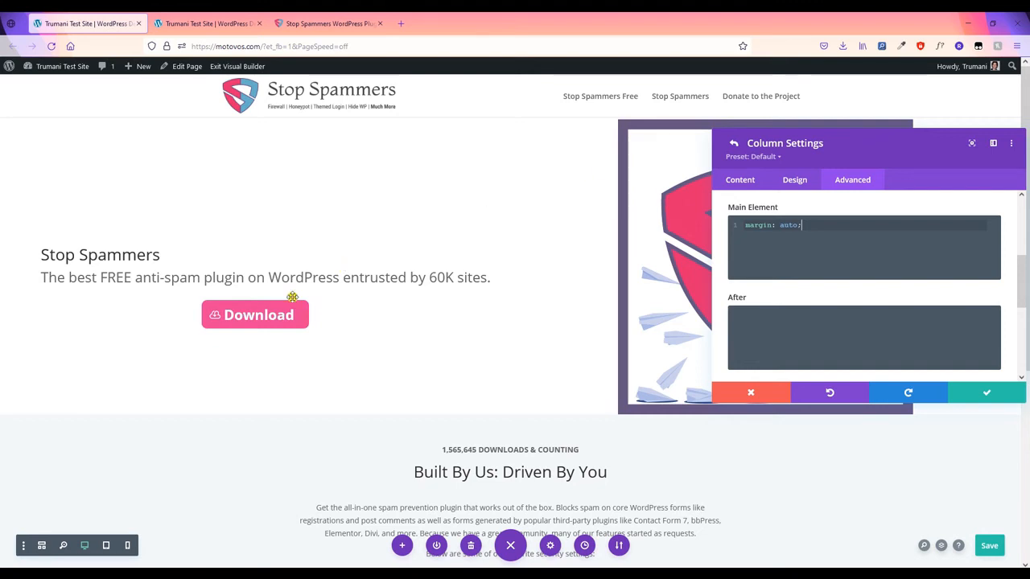
pyautogui.click(977, 395)
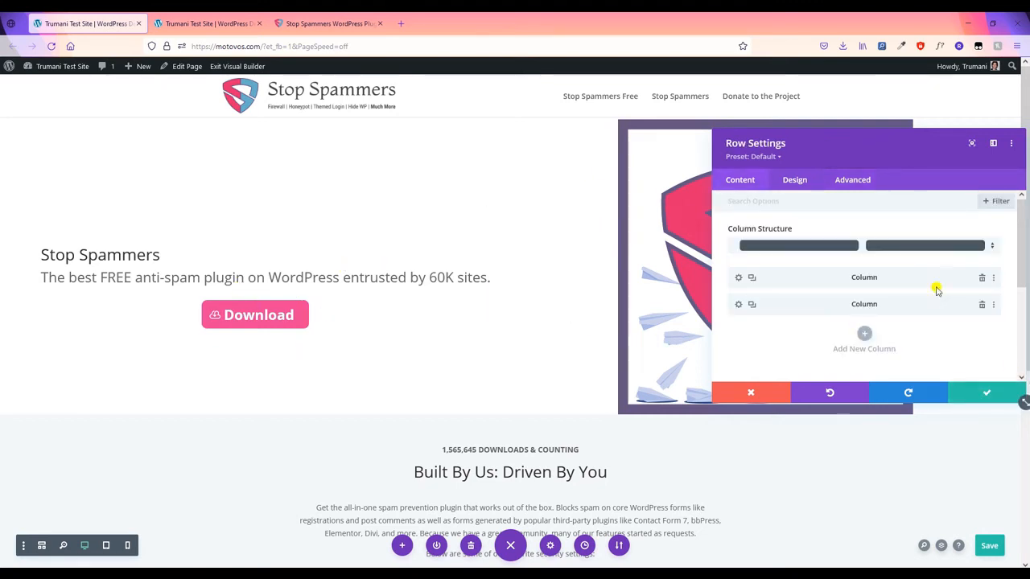
# - Enlarge the hero shield image to a 500px max width and save the page
pyautogui.click(984, 394)
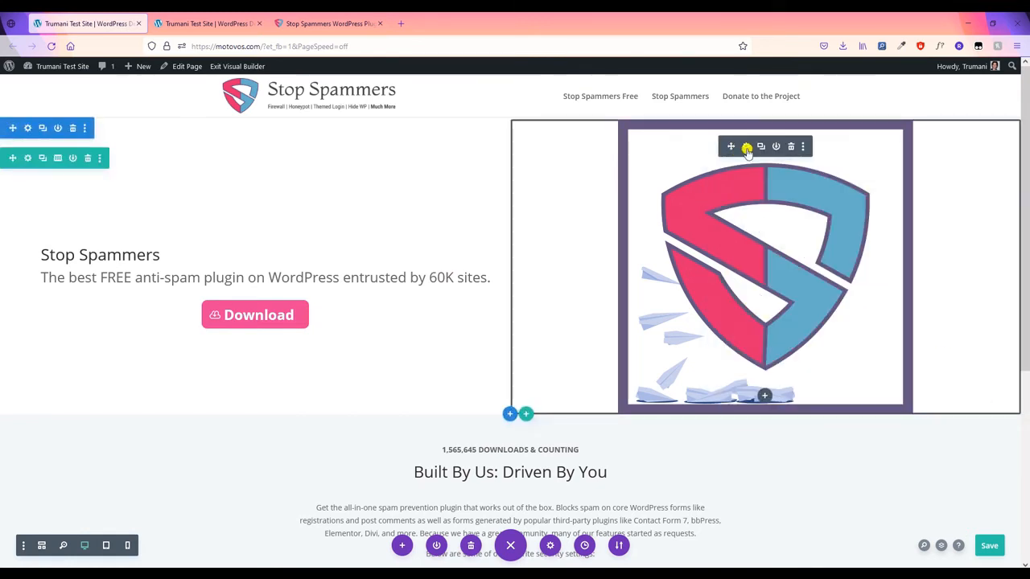
pyautogui.click(747, 148)
pyautogui.click(794, 180)
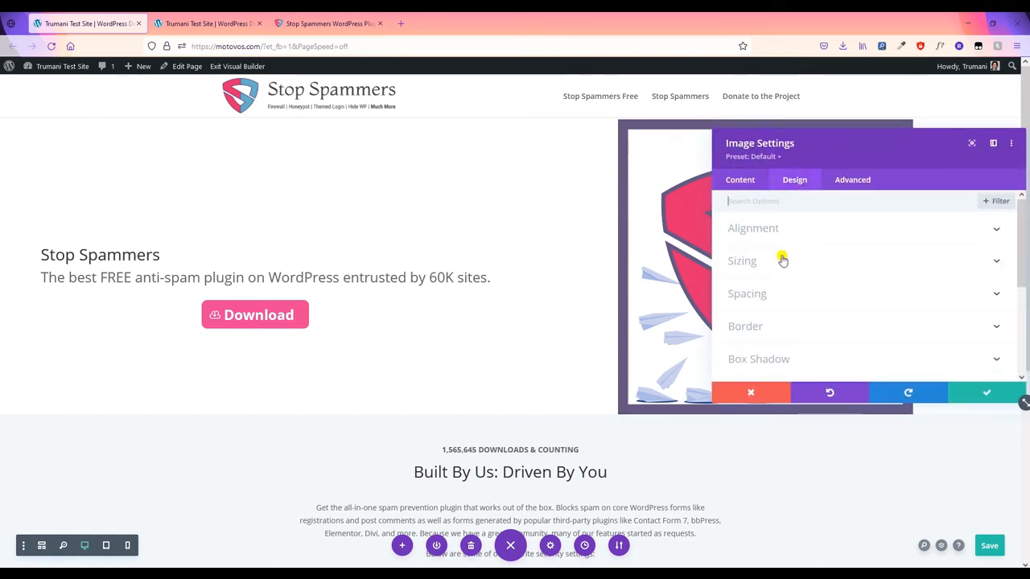
pyautogui.click(791, 264)
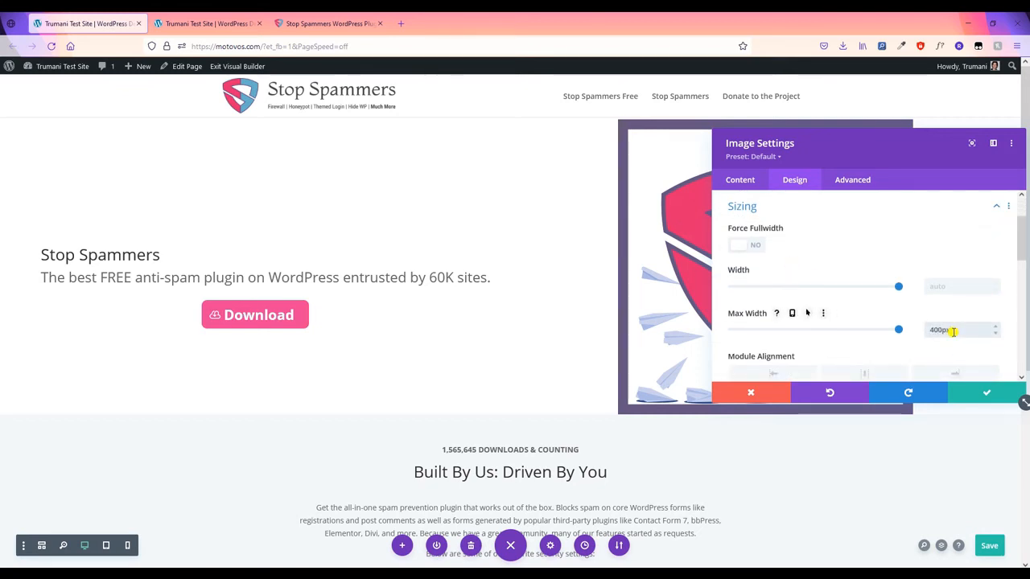
pyautogui.moveTo(937, 331); pyautogui.dragTo(940, 332)
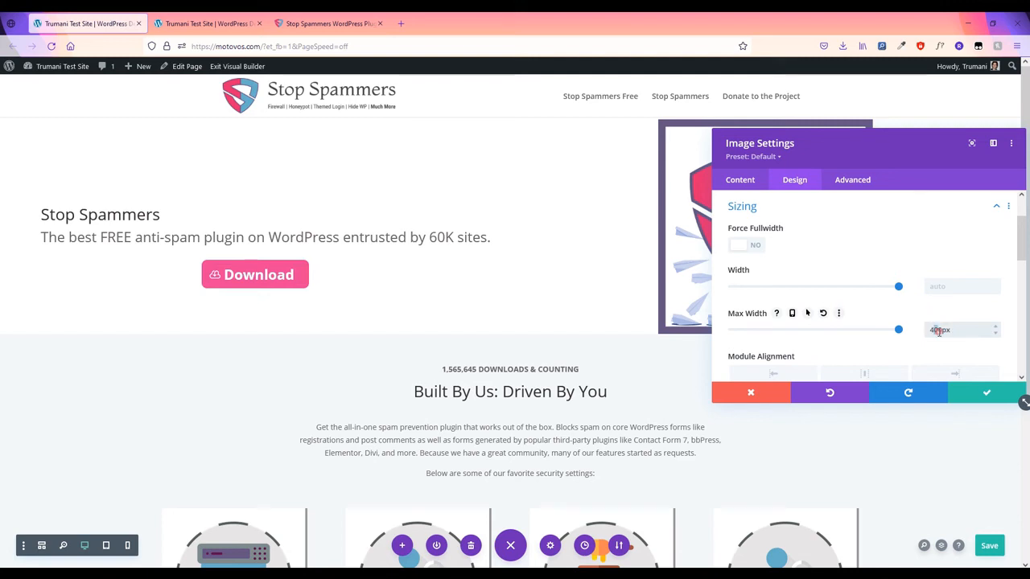
pyautogui.write('5')
pyautogui.click(920, 342)
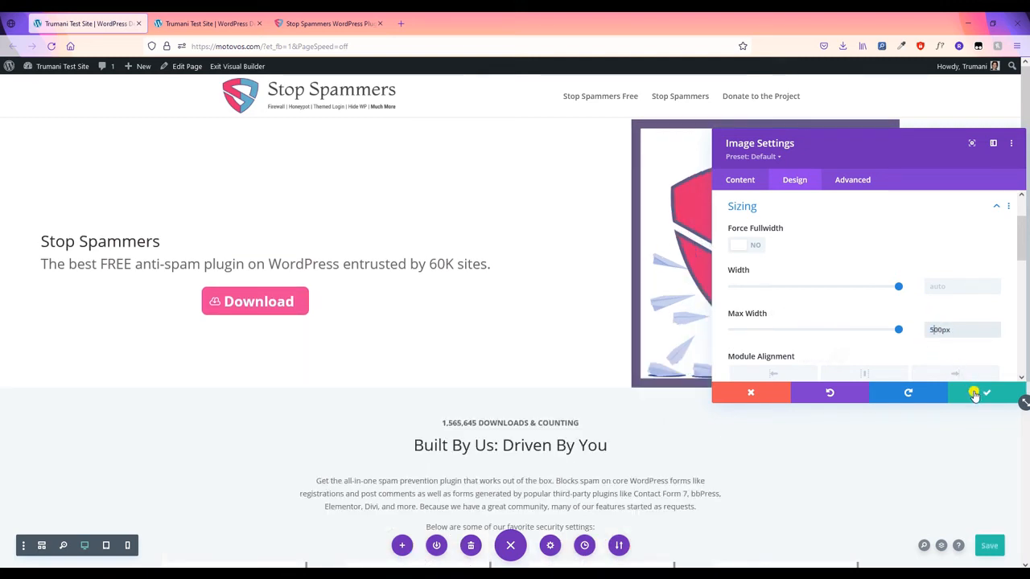
pyautogui.click(975, 393)
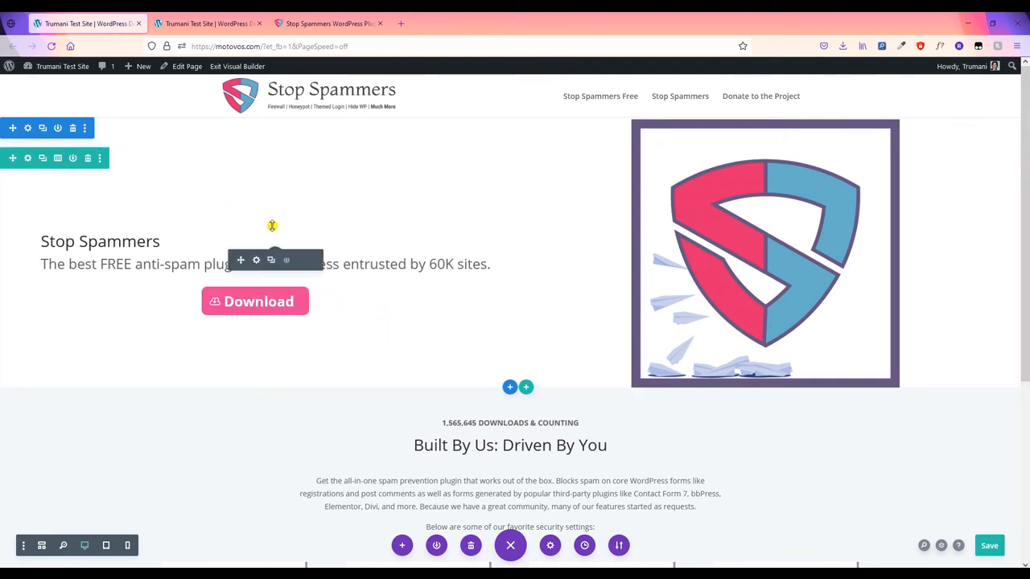
pyautogui.click(989, 546)
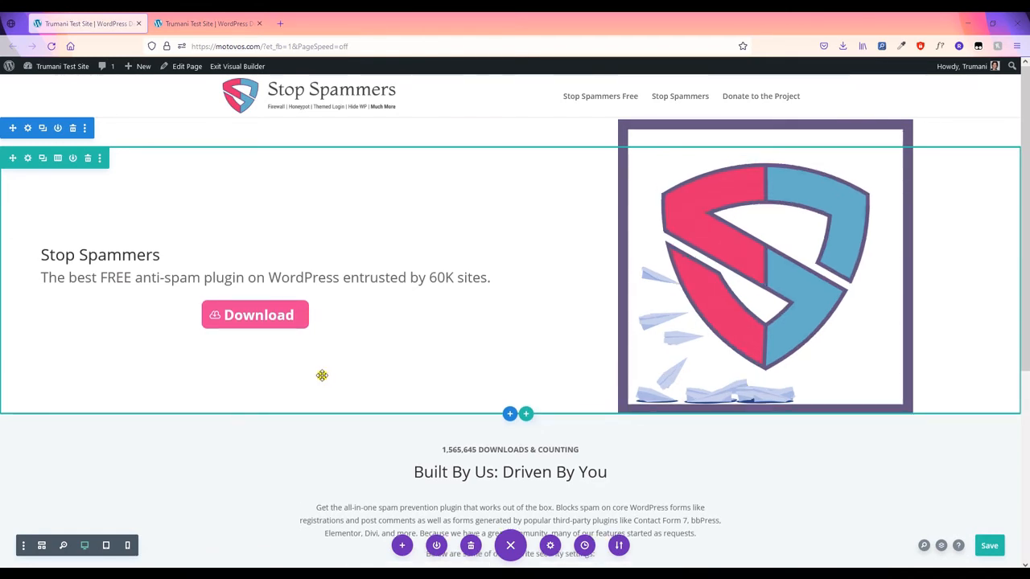
# - Centre the Download button's text
pyautogui.click(234, 306)
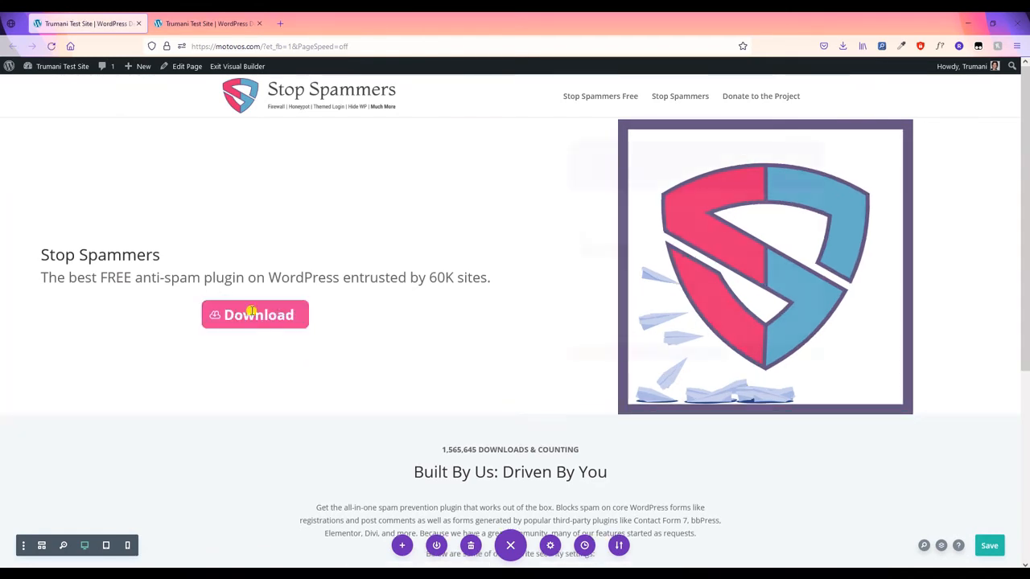
pyautogui.tripleClick(669, 326)
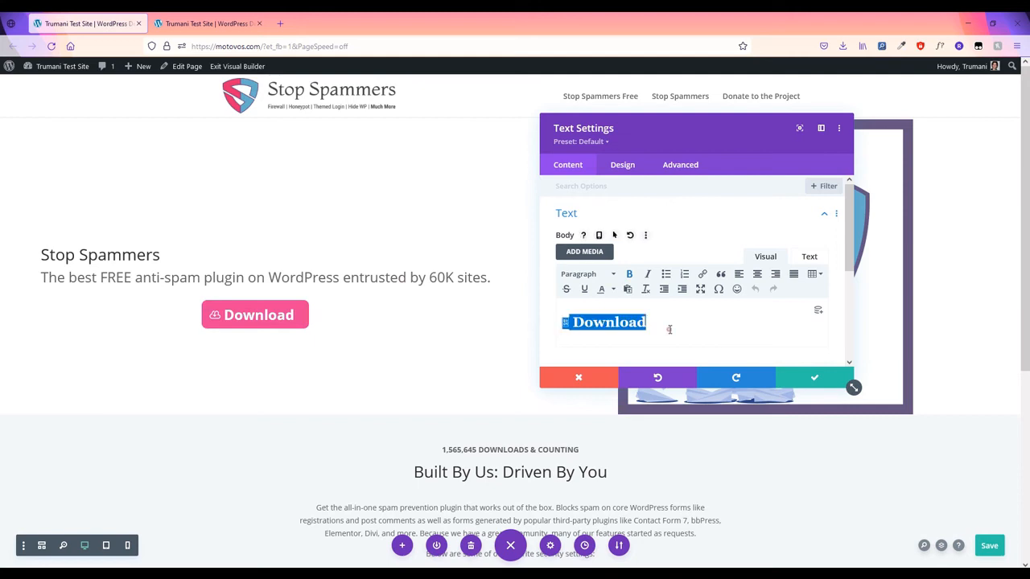
pyautogui.click(757, 276)
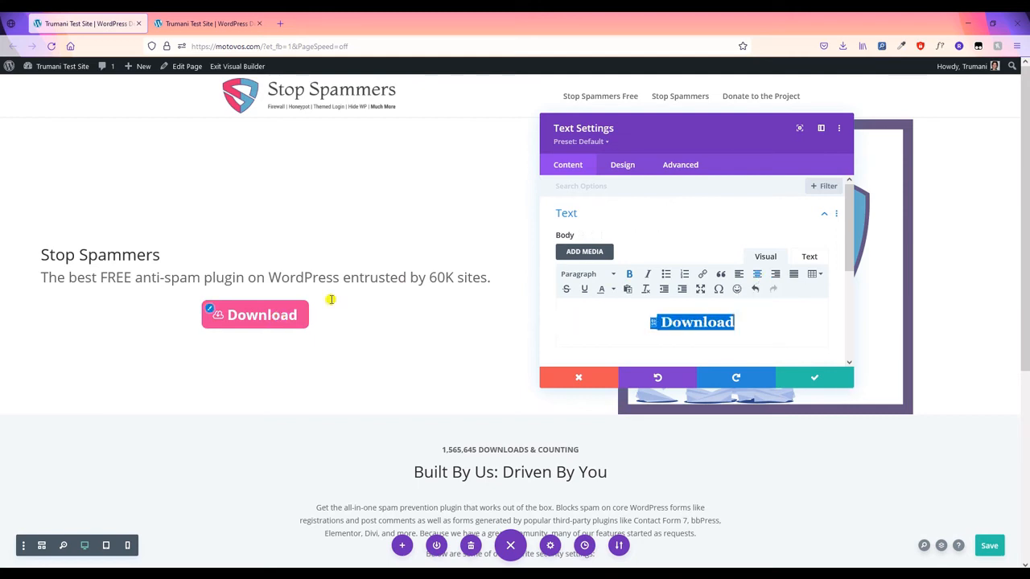
# - Left-align the Download module on desktop and centre it in the 768px tablet preview
pyautogui.click(623, 167)
pyautogui.click(624, 289)
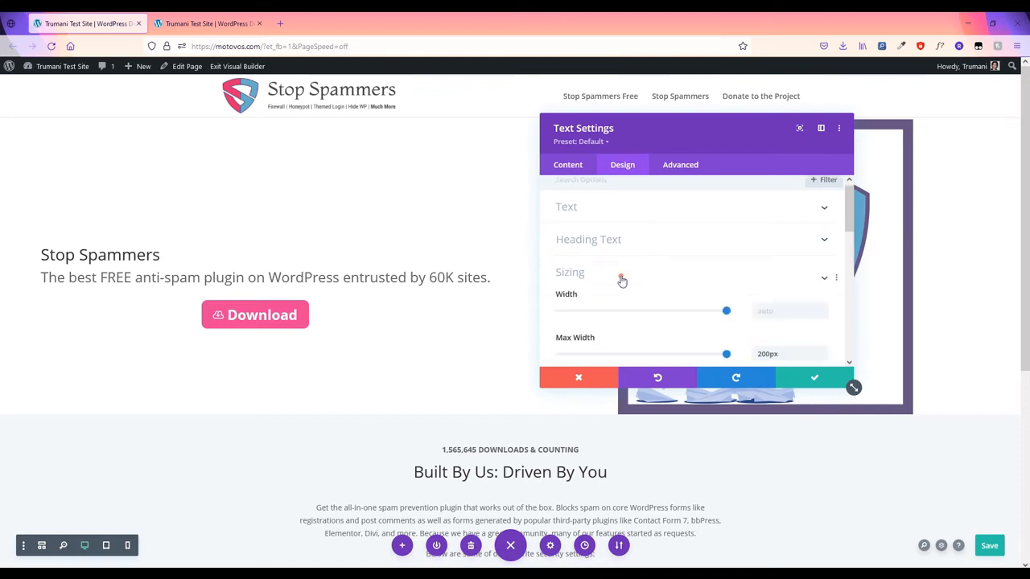
pyautogui.click(690, 316)
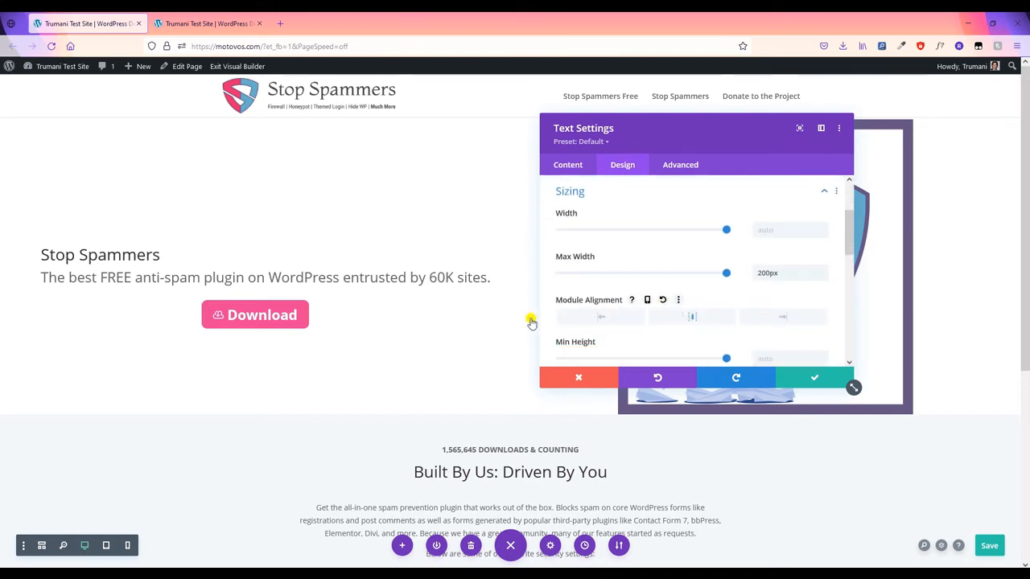
pyautogui.click(647, 302)
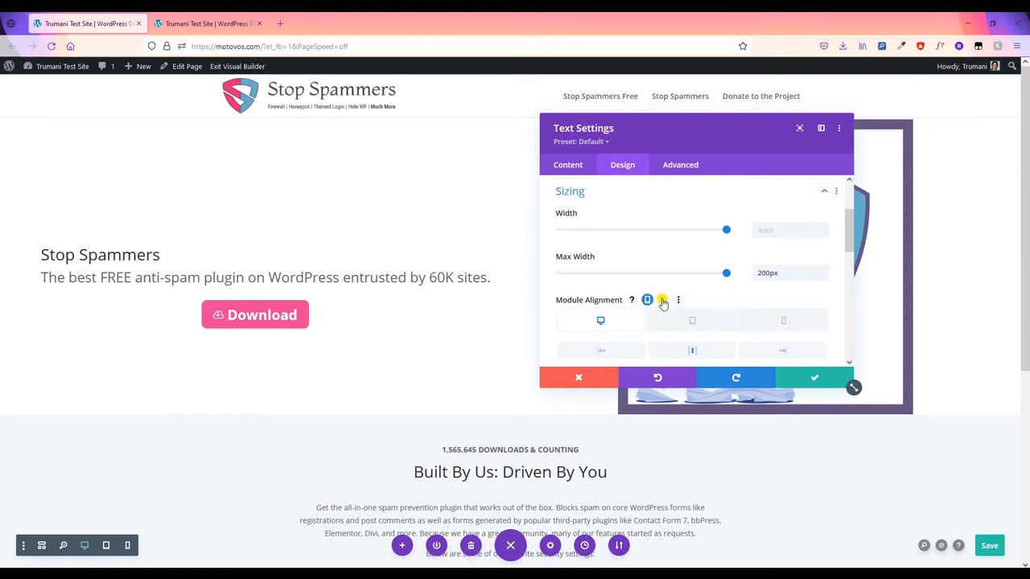
pyautogui.click(662, 301)
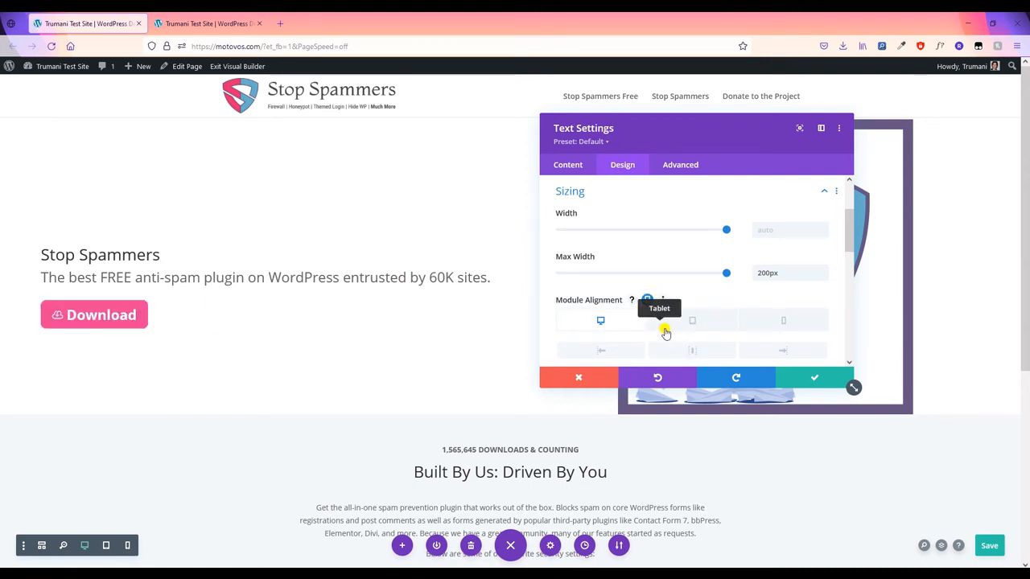
pyautogui.click(683, 326)
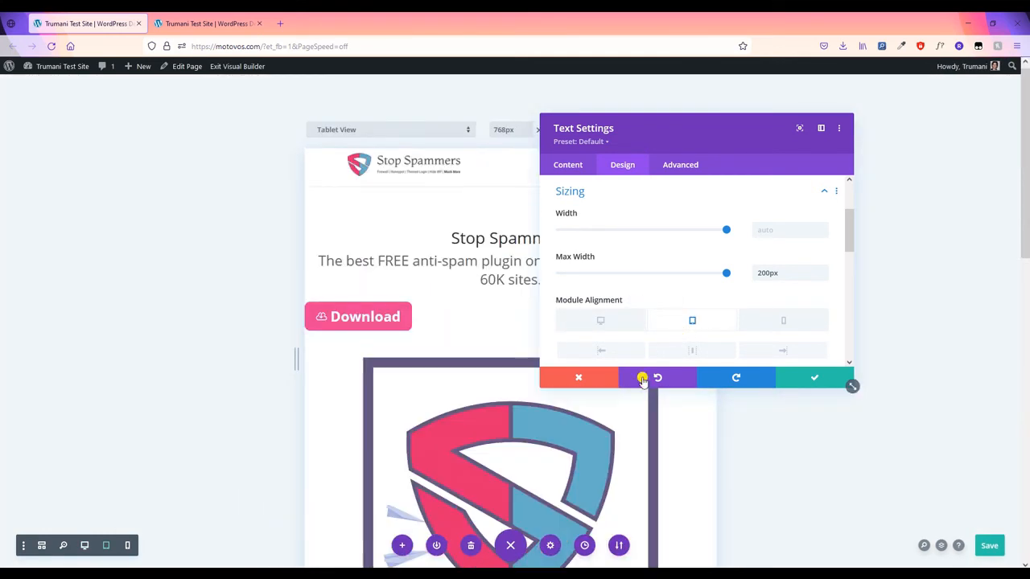
pyautogui.click(680, 326)
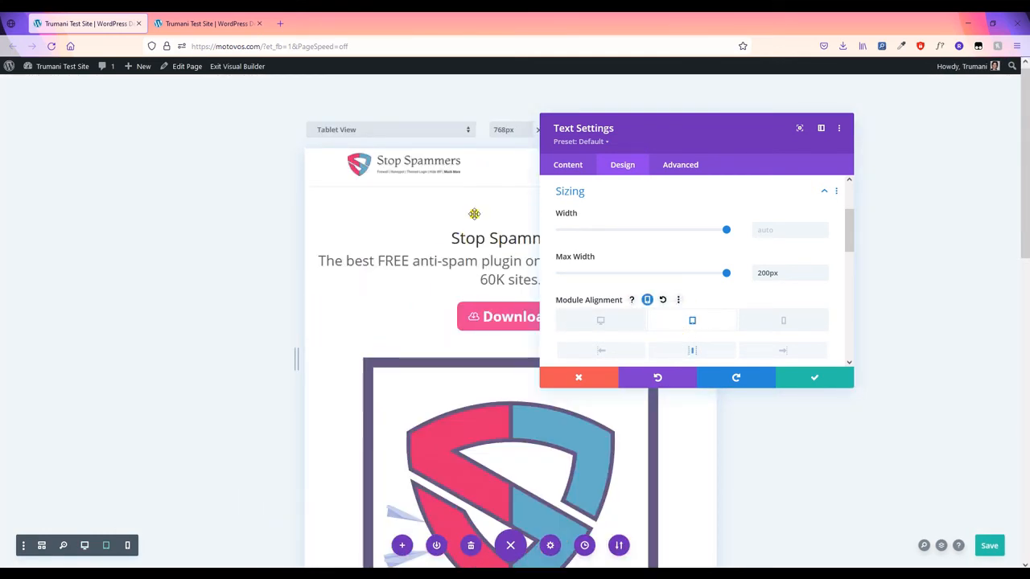
pyautogui.scroll(-5, 682, 297)
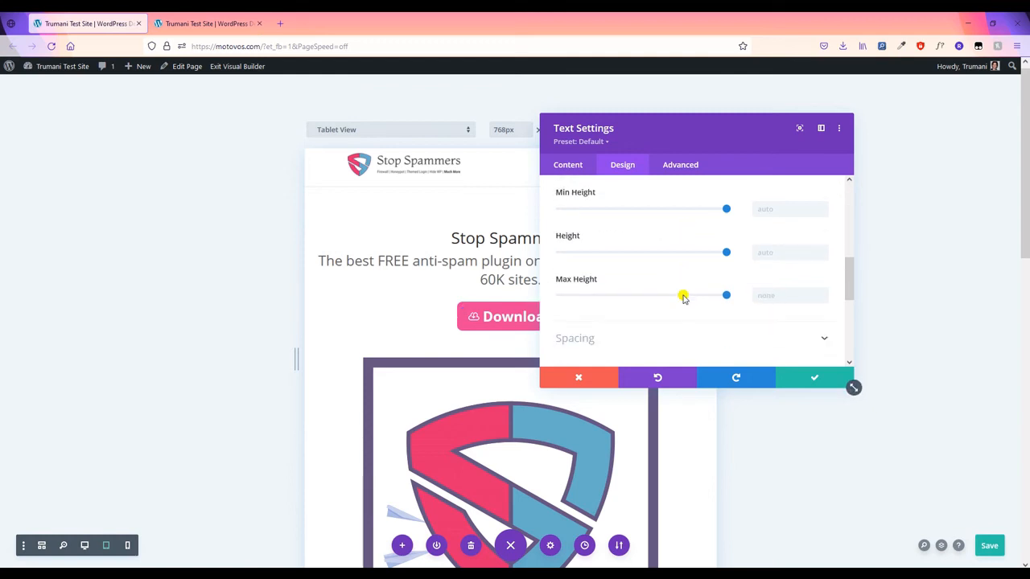
pyautogui.click(556, 167)
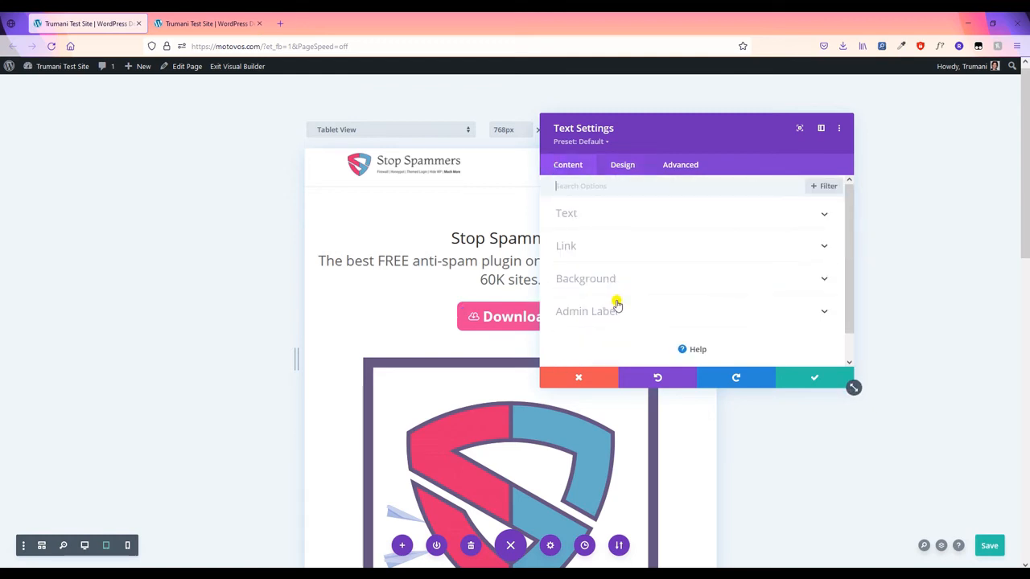
# - Give the Download button a dark navy #0F2540 hover background, keeping it pink normally
pyautogui.click(616, 283)
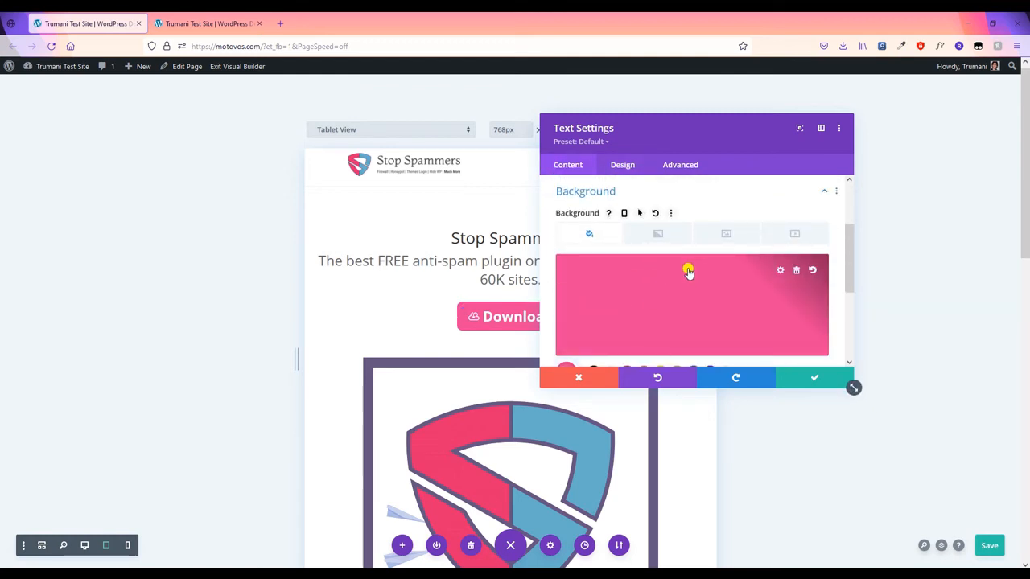
pyautogui.click(639, 214)
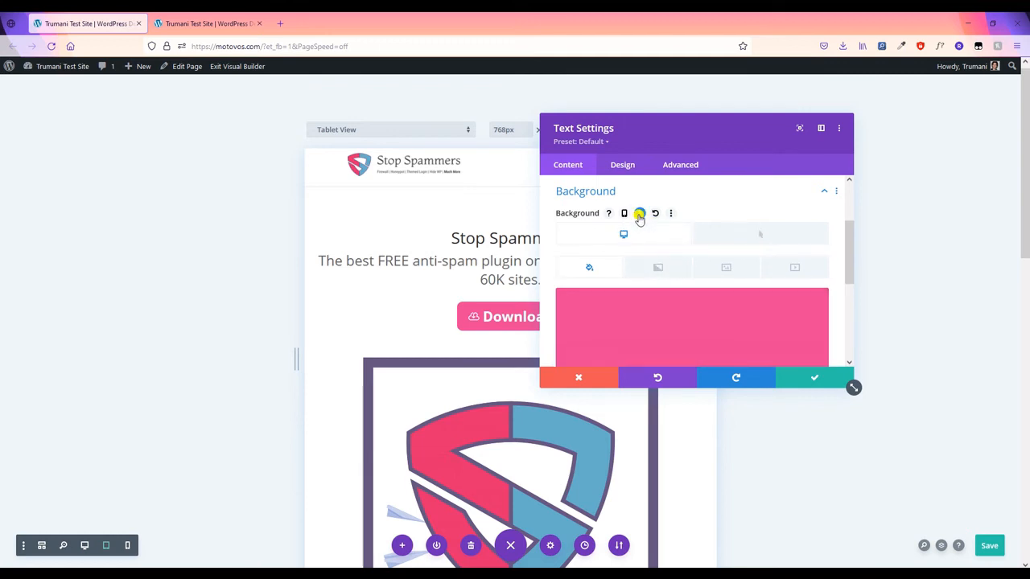
pyautogui.click(748, 235)
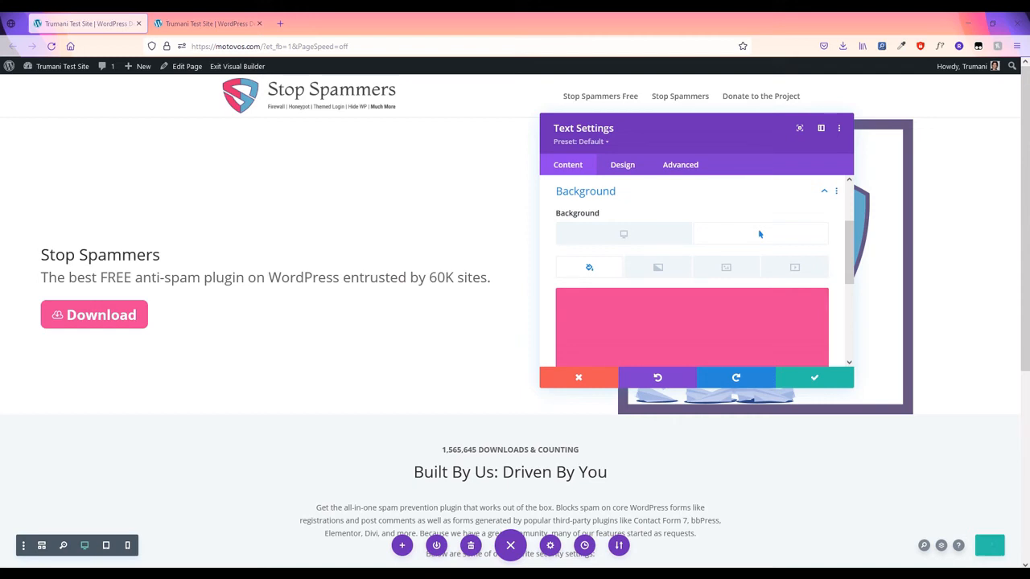
pyautogui.click(640, 304)
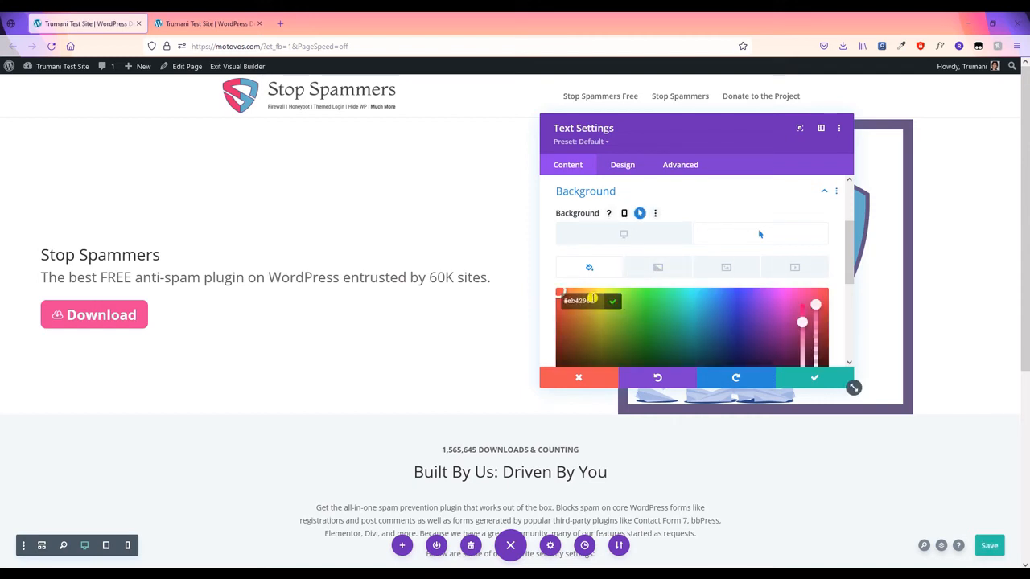
pyautogui.click(611, 304)
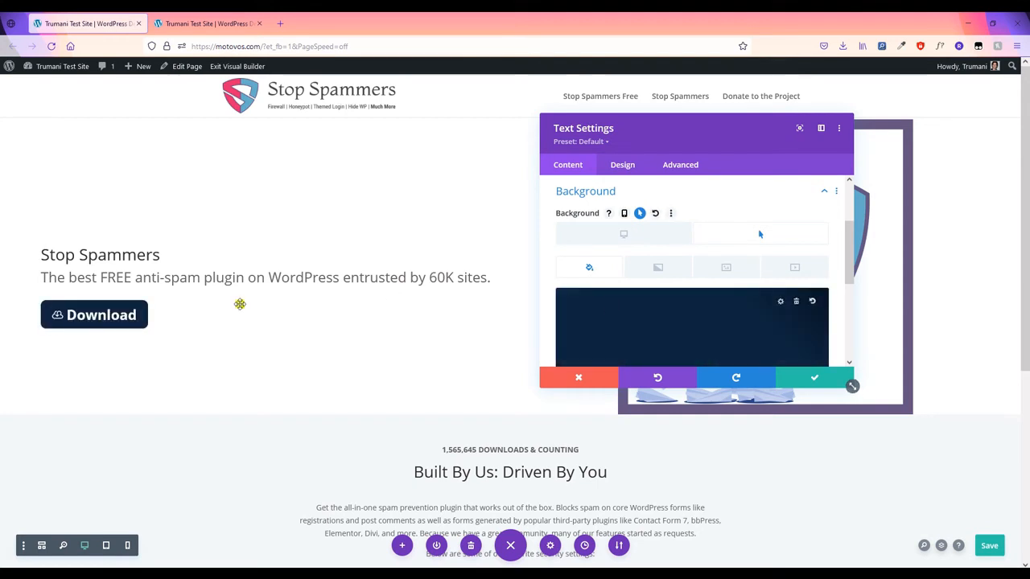
pyautogui.click(800, 383)
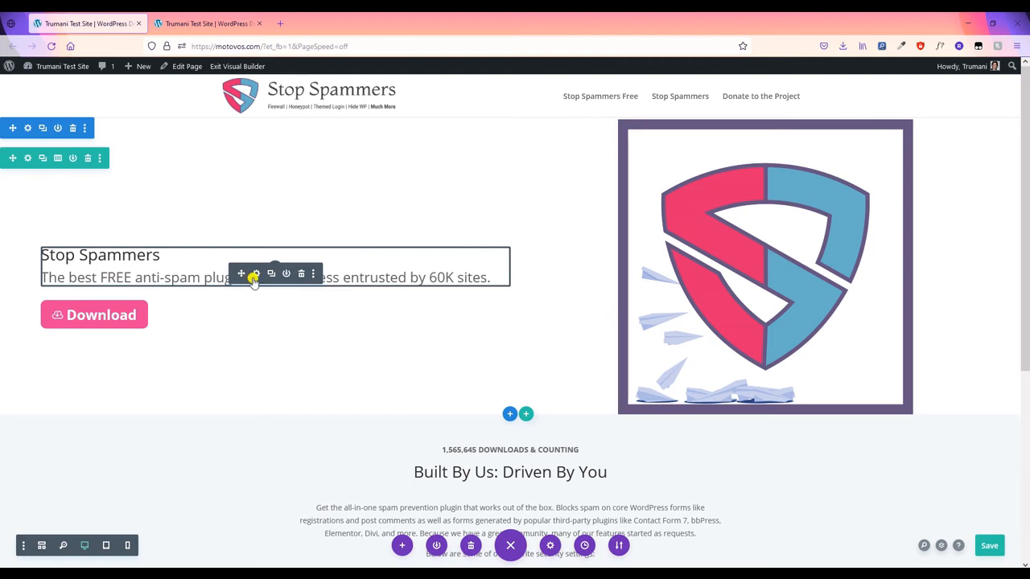
# - Make the Stop Spammers heading black at 55px and enable per-device heading size values
pyautogui.click(255, 275)
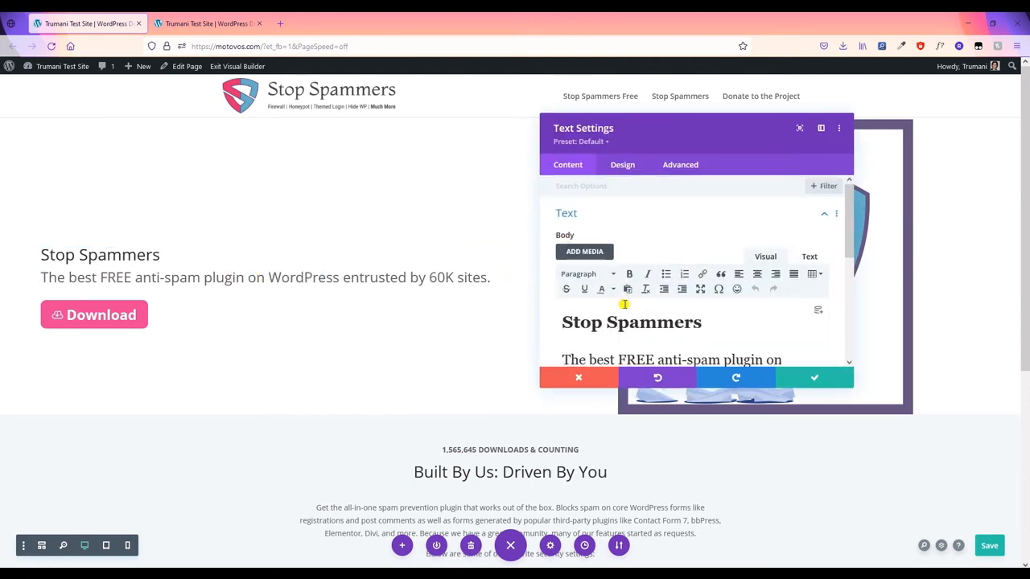
pyautogui.click(619, 169)
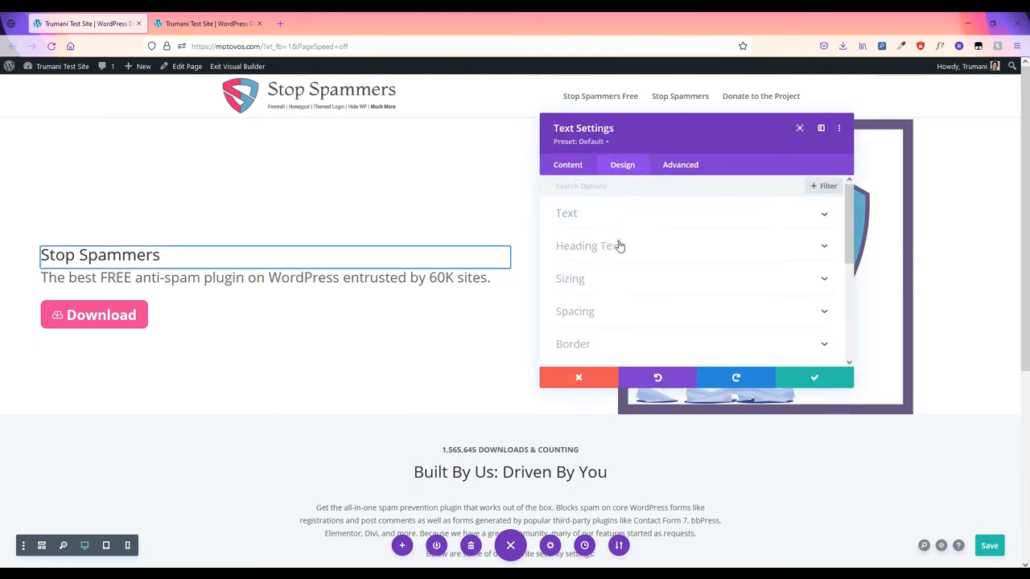
pyautogui.click(620, 246)
pyautogui.scroll(-5, 626, 273)
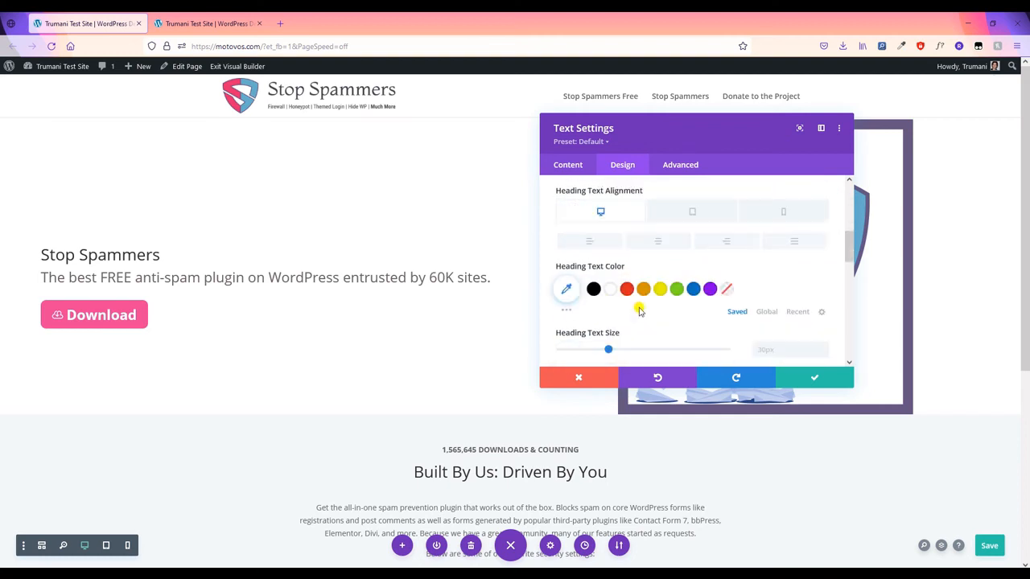
pyautogui.click(610, 293)
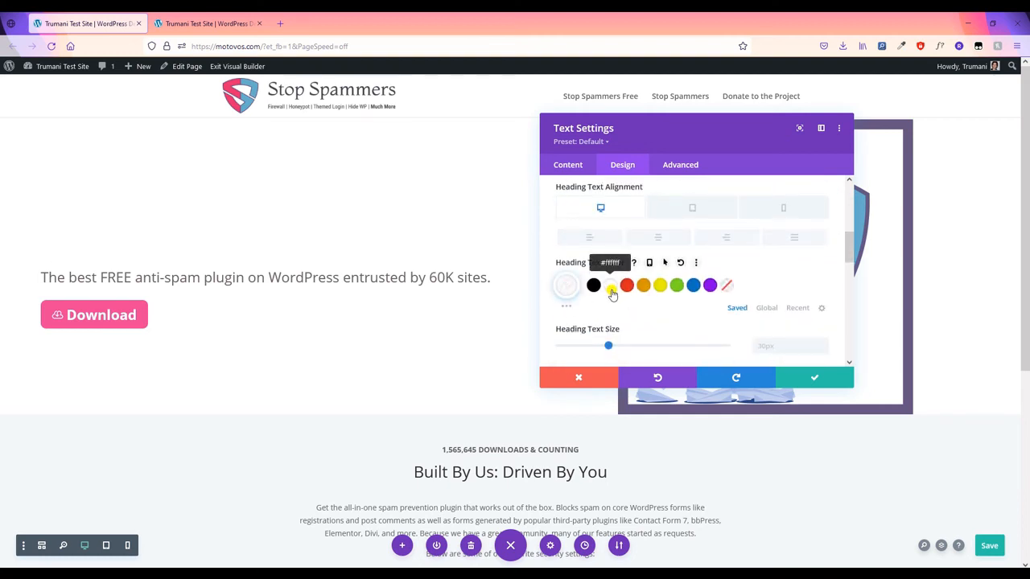
pyautogui.click(593, 285)
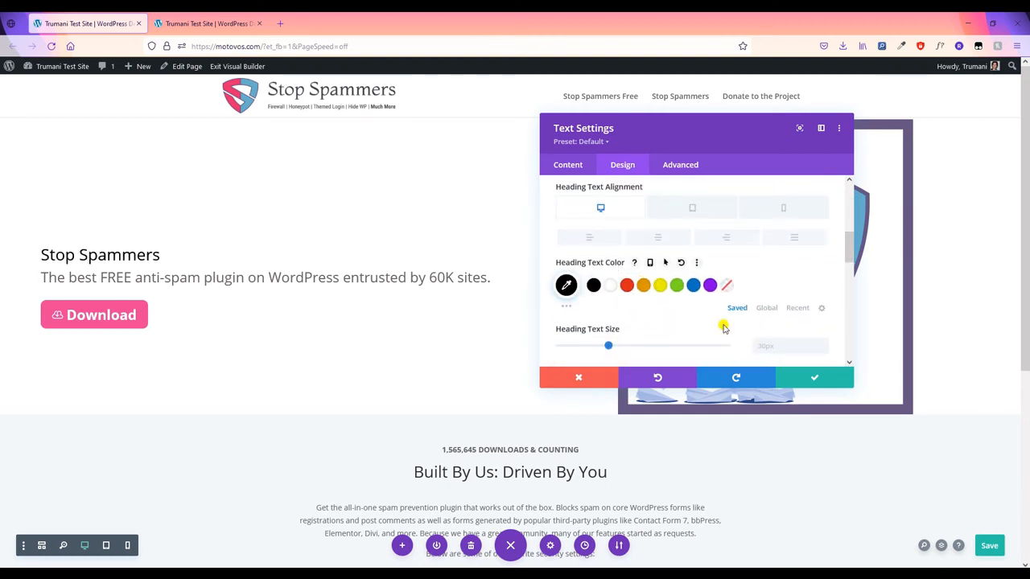
pyautogui.click(792, 346)
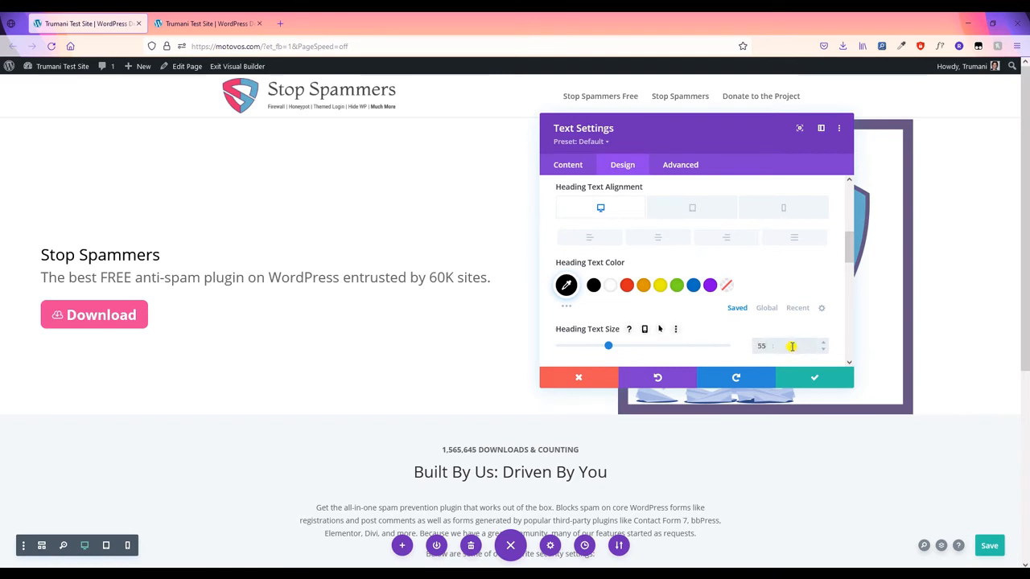
pyautogui.write('55')
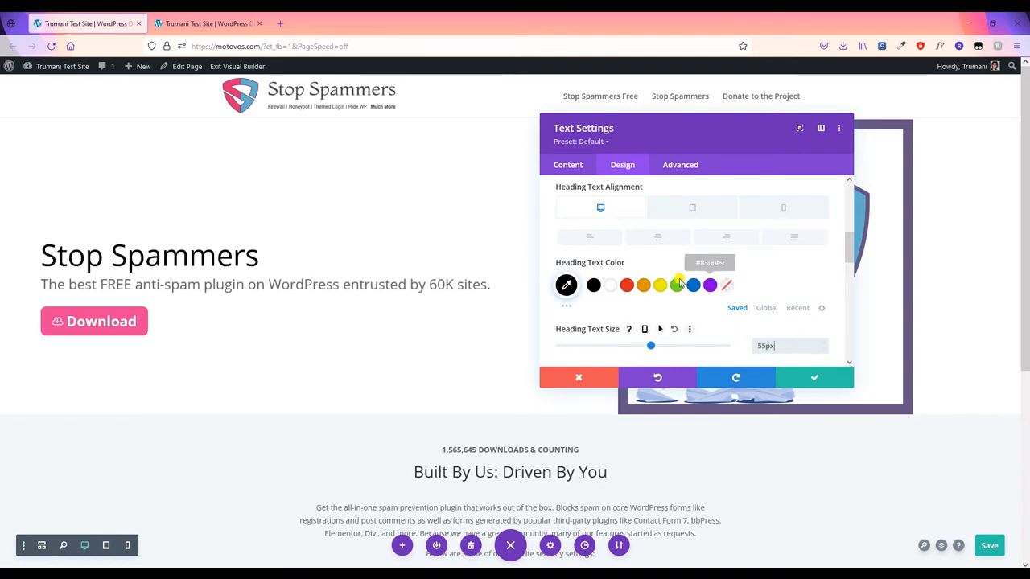
pyautogui.click(644, 331)
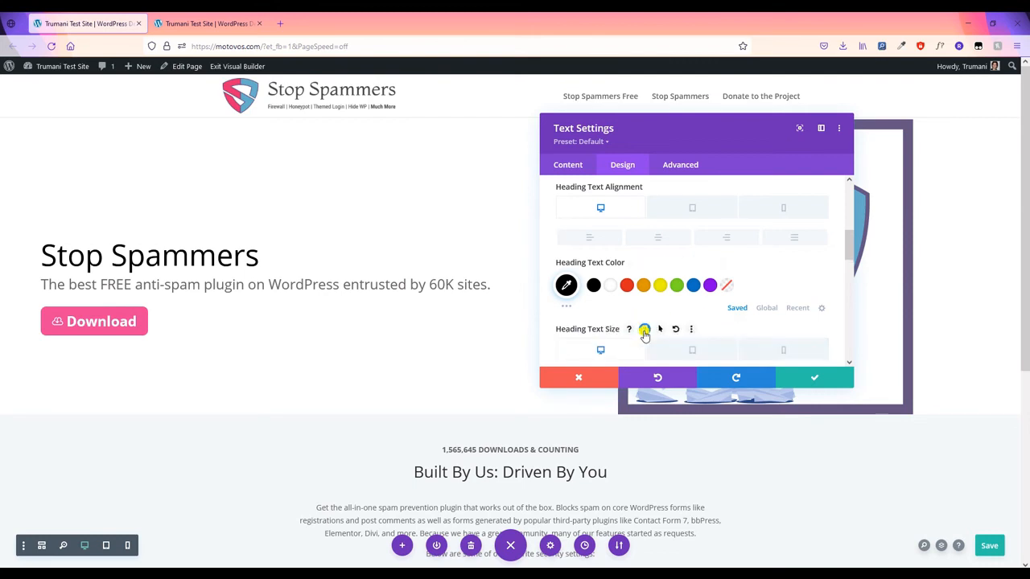
# - For tablet, set the Stop Spammers heading to Bold weight and all-uppercase style
pyautogui.click(688, 352)
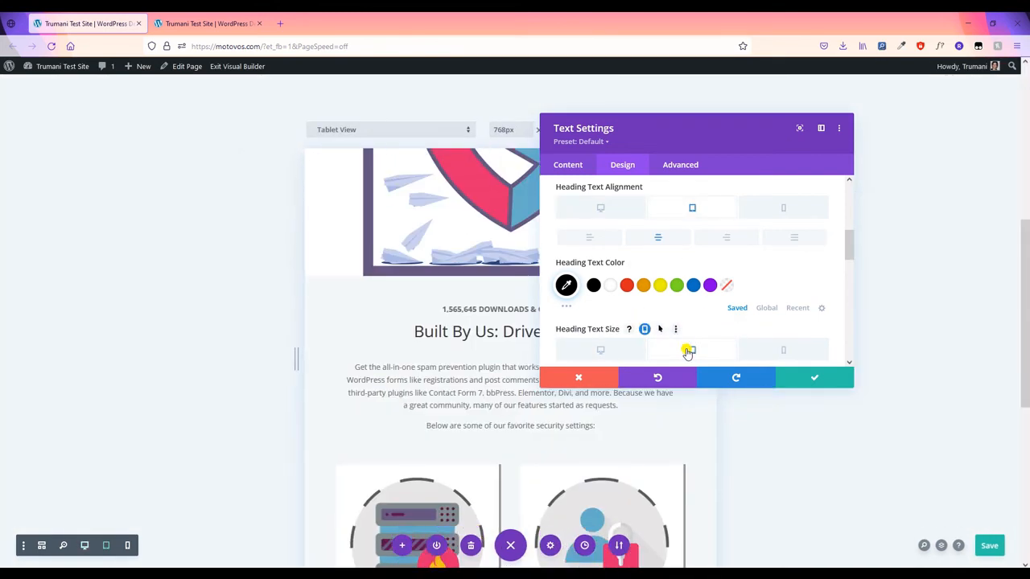
pyautogui.scroll(-3, 684, 338)
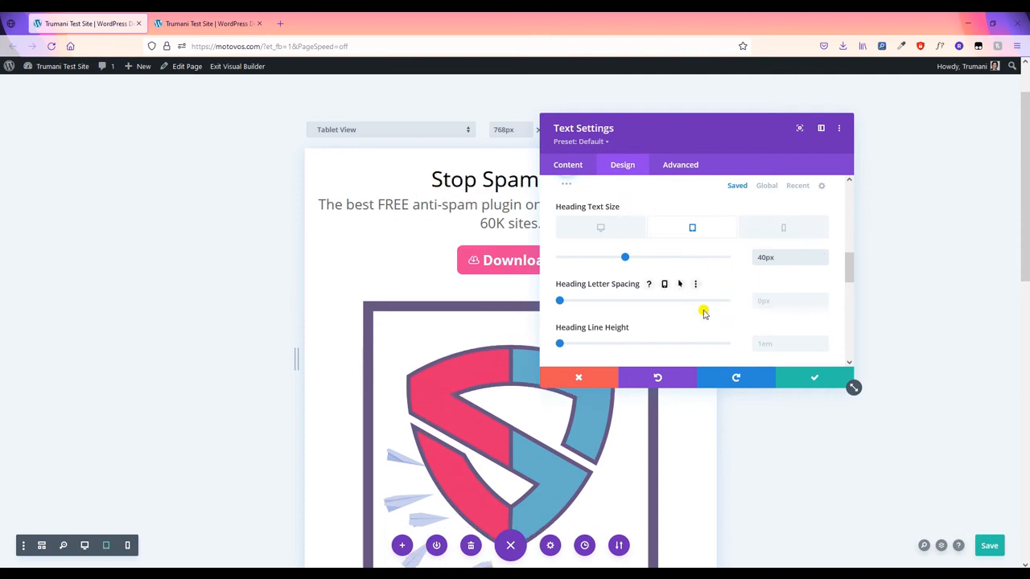
pyautogui.scroll(3, 644, 266)
pyautogui.scroll(3, 603, 274)
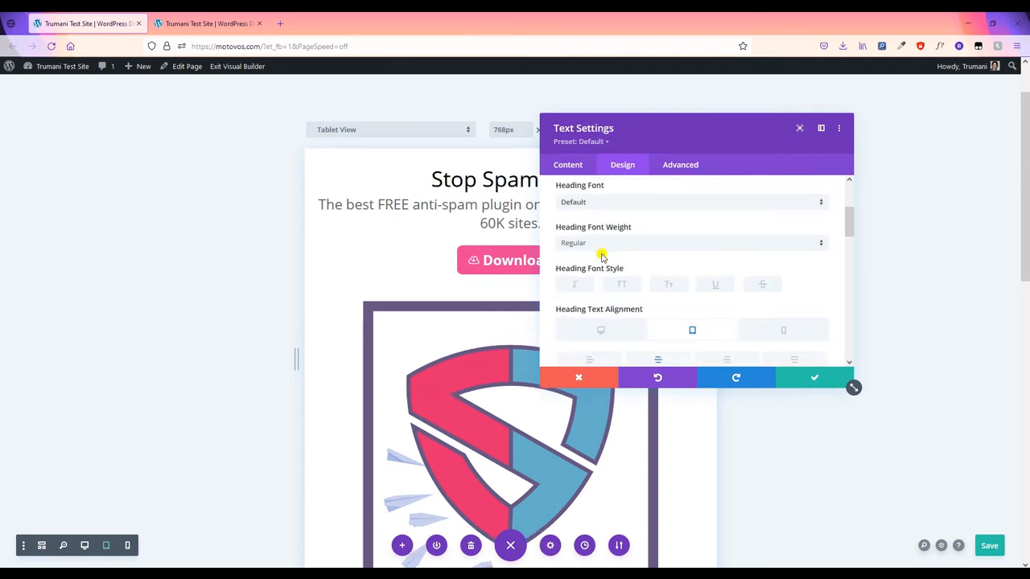
pyautogui.click(616, 244)
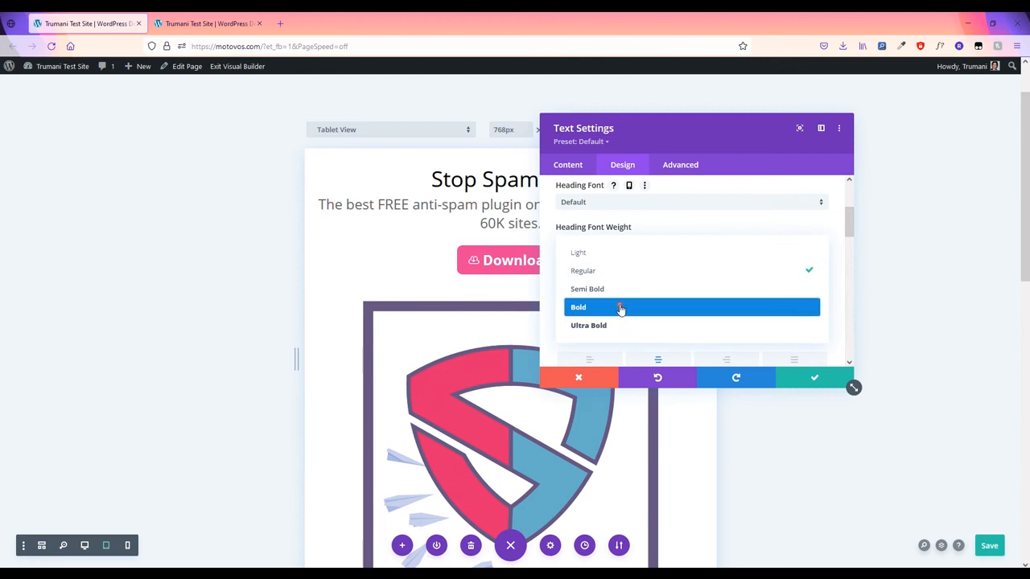
pyautogui.click(620, 309)
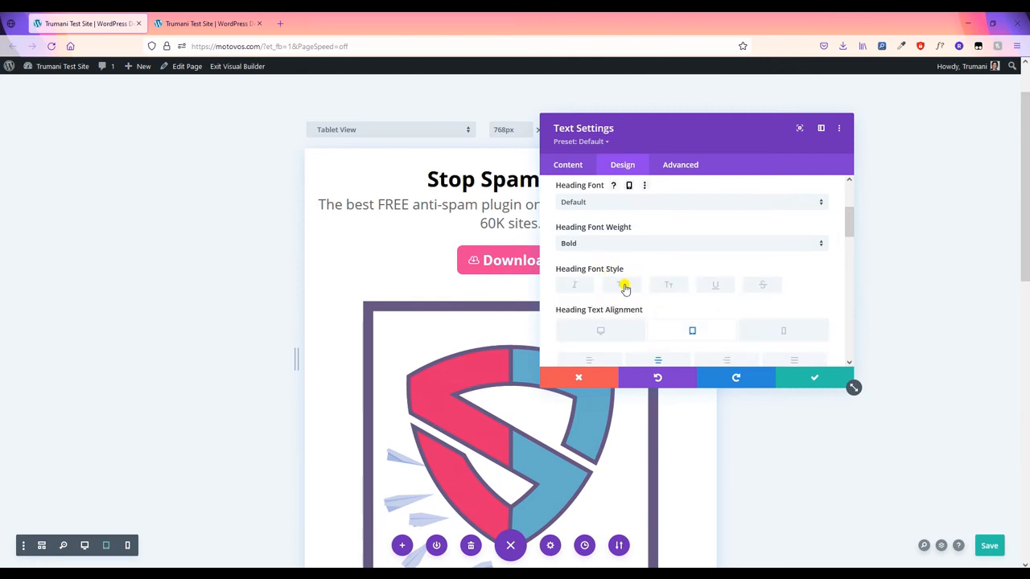
pyautogui.click(624, 286)
pyautogui.moveTo(647, 130); pyautogui.dragTo(779, 120)
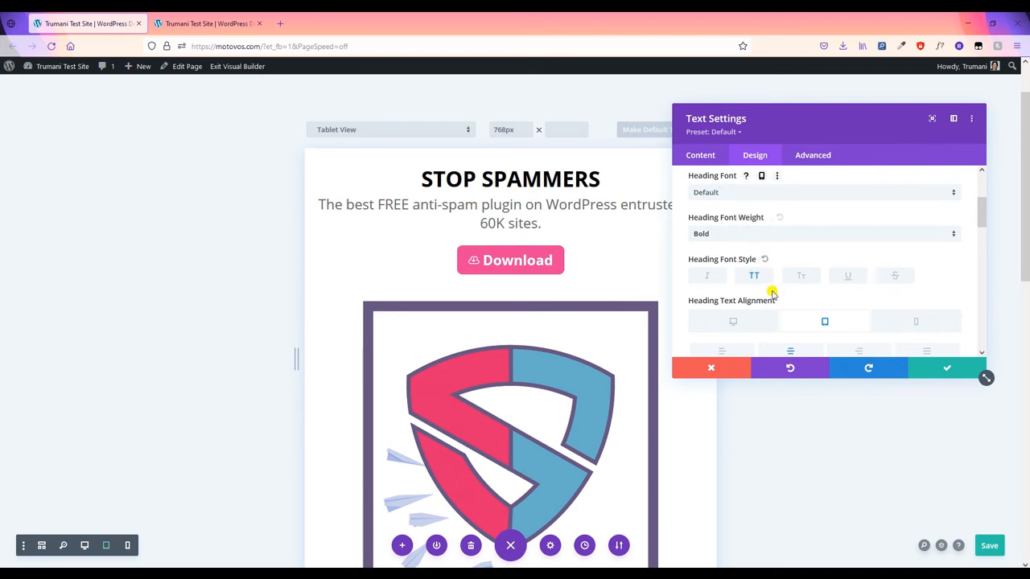
pyautogui.scroll(-3, 772, 292)
# - Set both the hero heading and paragraph text colours to white and save the text settings
pyautogui.click(743, 278)
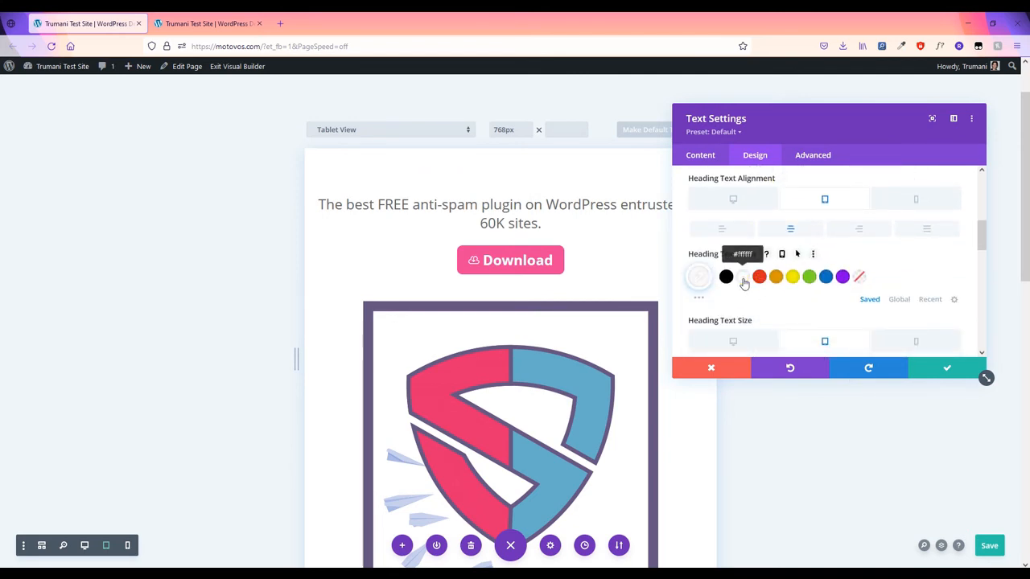
pyautogui.scroll(2, 771, 284)
pyautogui.scroll(3, 781, 300)
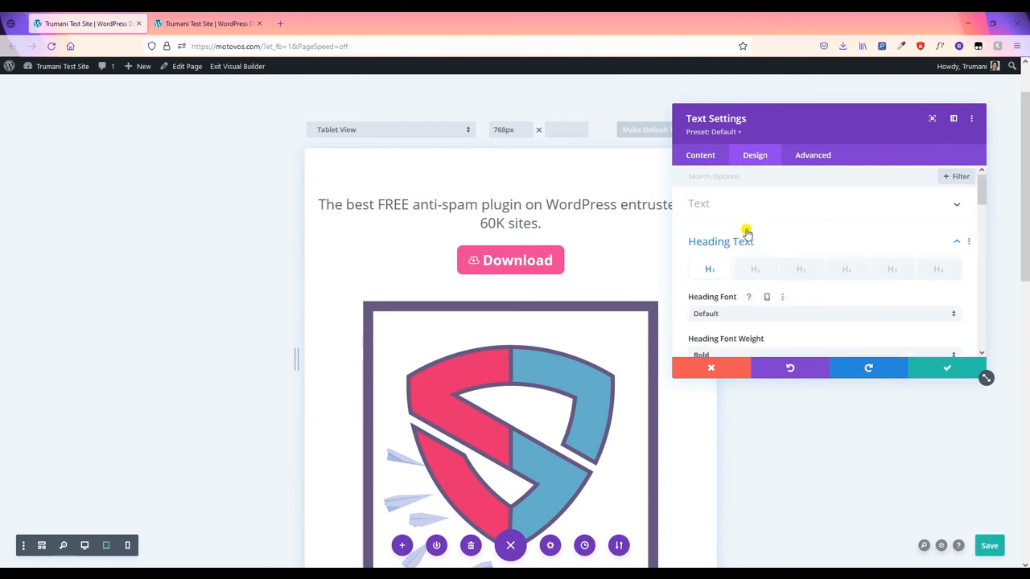
pyautogui.click(746, 214)
pyautogui.scroll(-3, 755, 297)
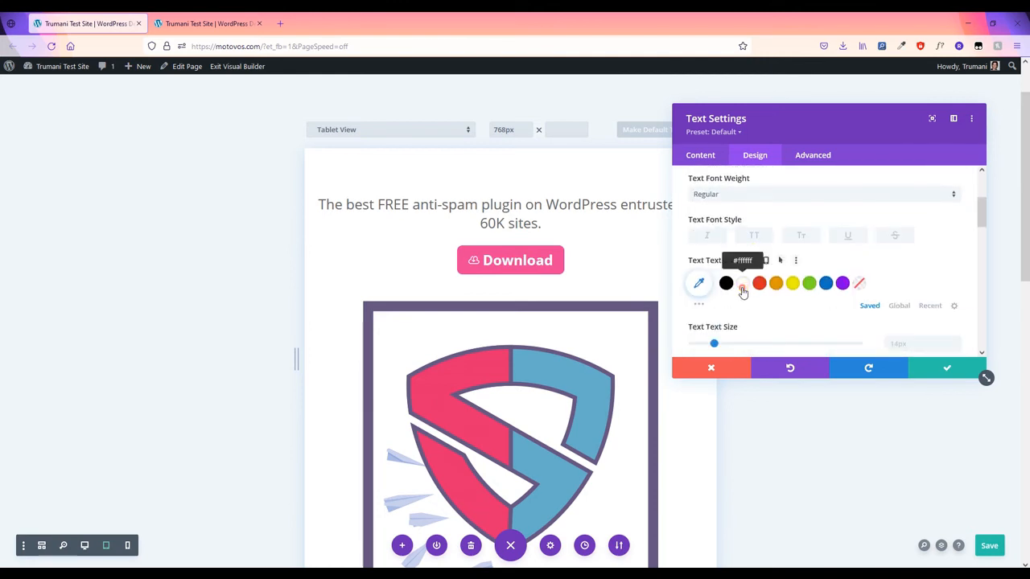
pyautogui.click(743, 282)
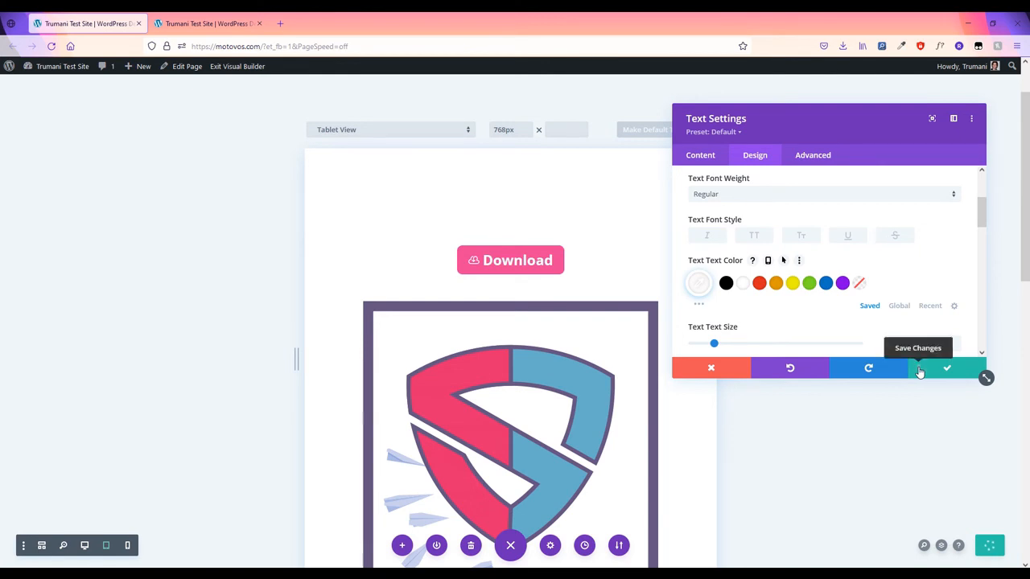
pyautogui.click(920, 371)
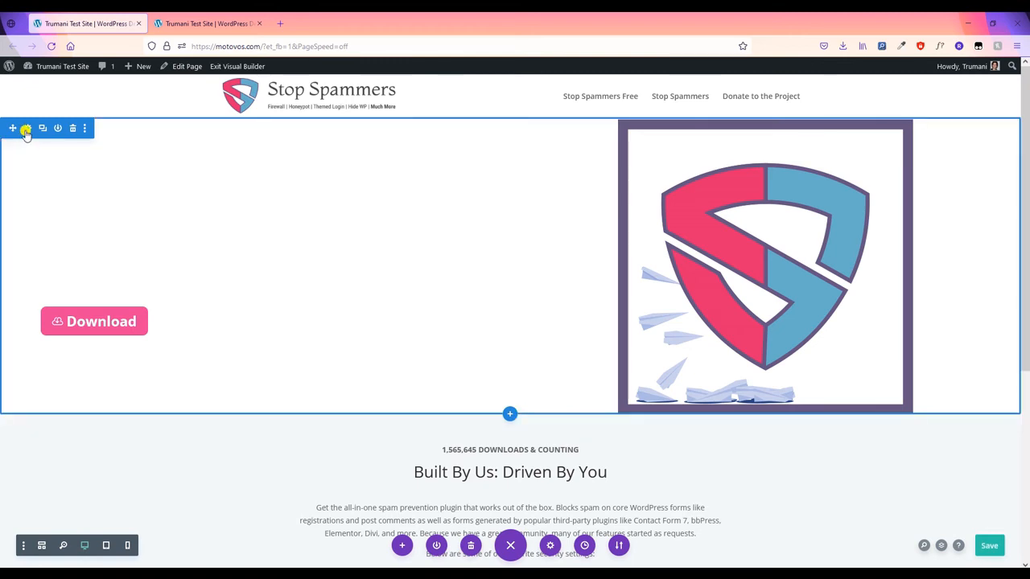
# - Set the hero section's background colour to transparent
pyautogui.click(26, 130)
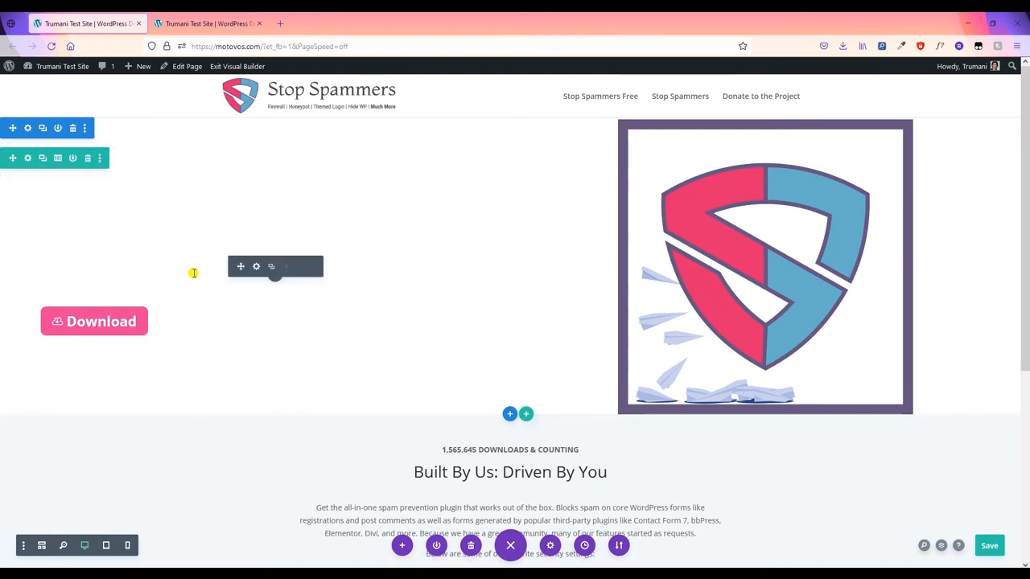
pyautogui.click(25, 131)
pyautogui.click(747, 245)
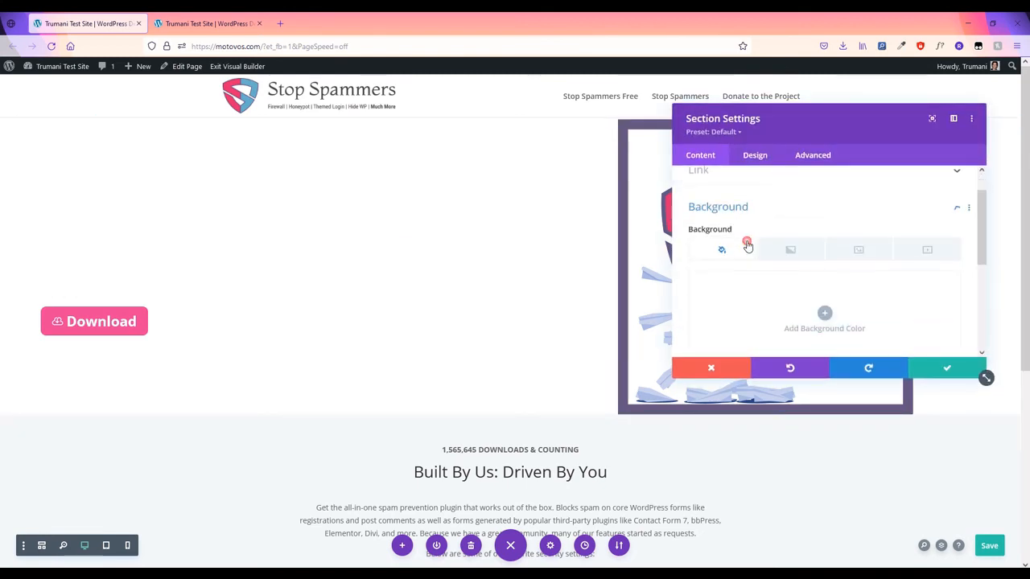
pyautogui.click(825, 281)
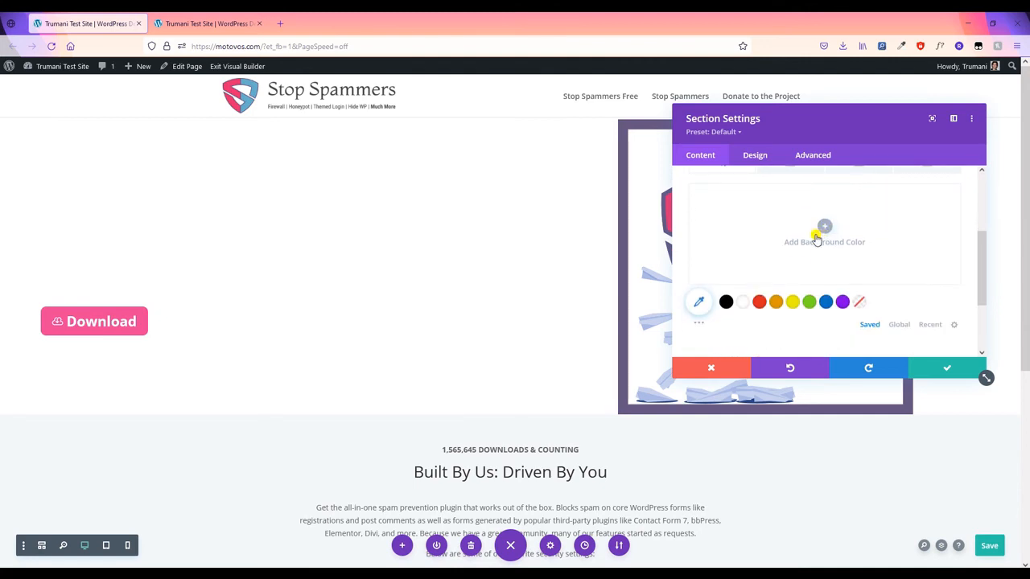
pyautogui.click(859, 299)
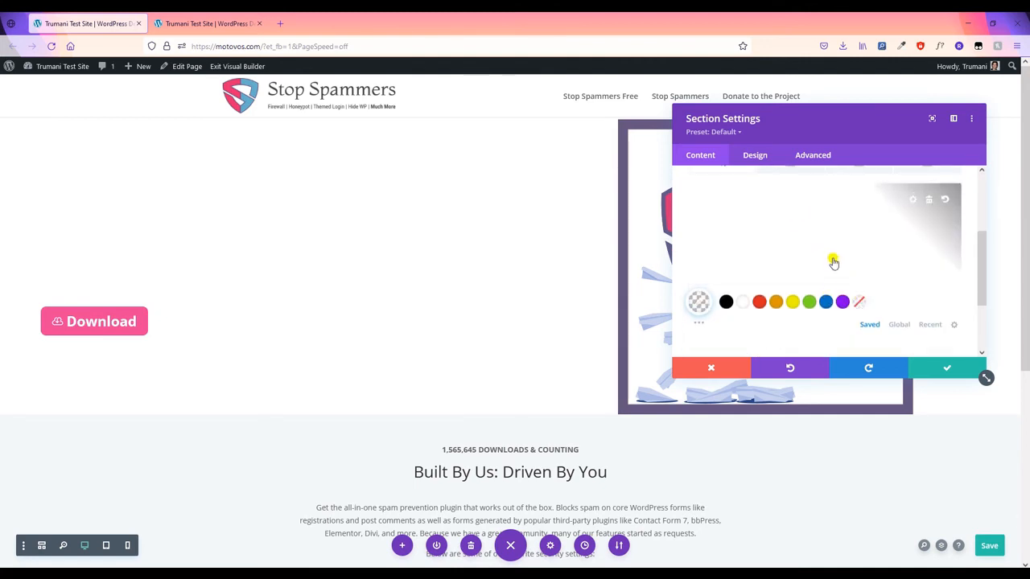
# - Enable per-device values for the section background and switch to its tablet version
pyautogui.scroll(4, 810, 249)
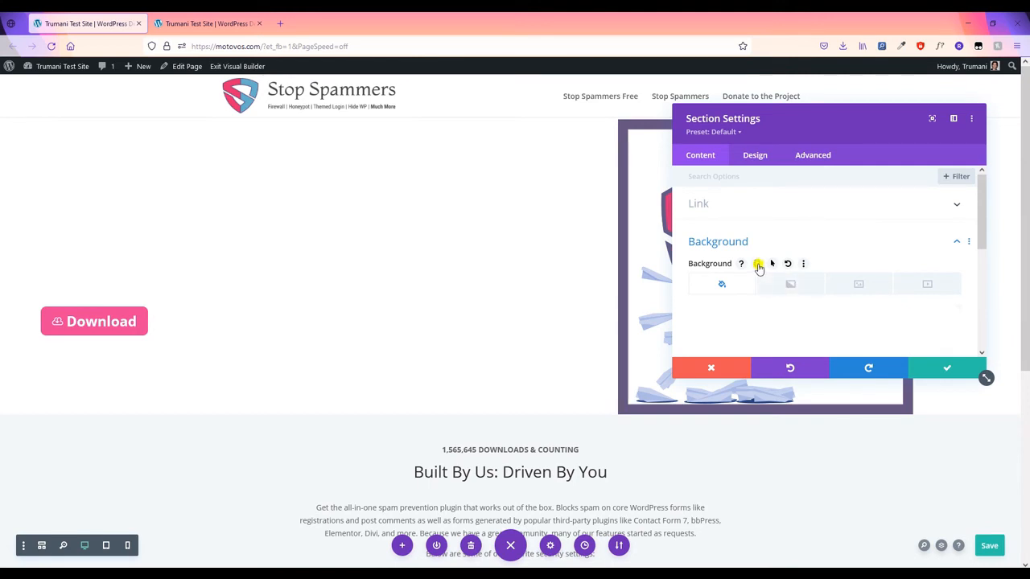
pyautogui.click(757, 265)
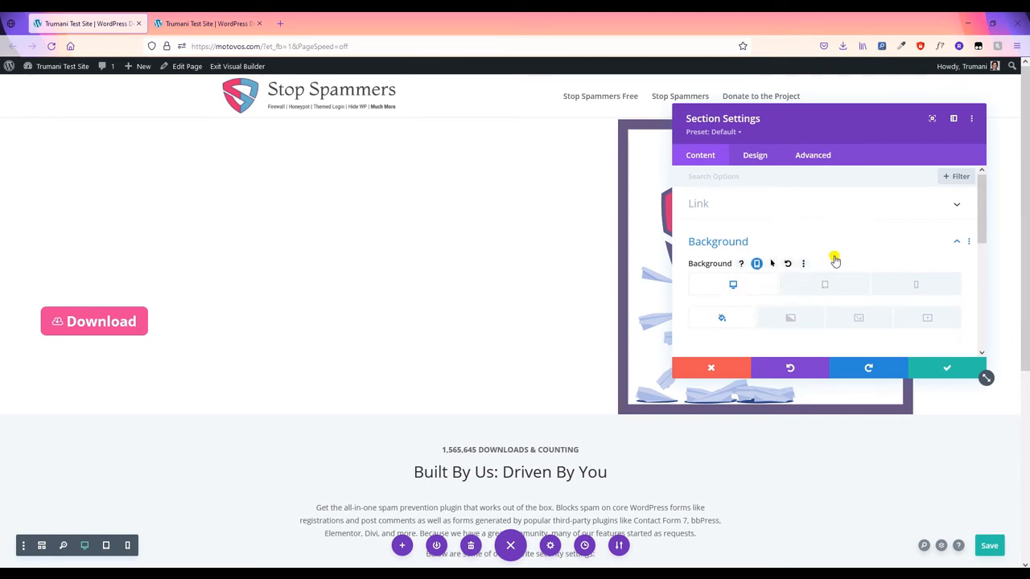
pyautogui.scroll(-1, 811, 250)
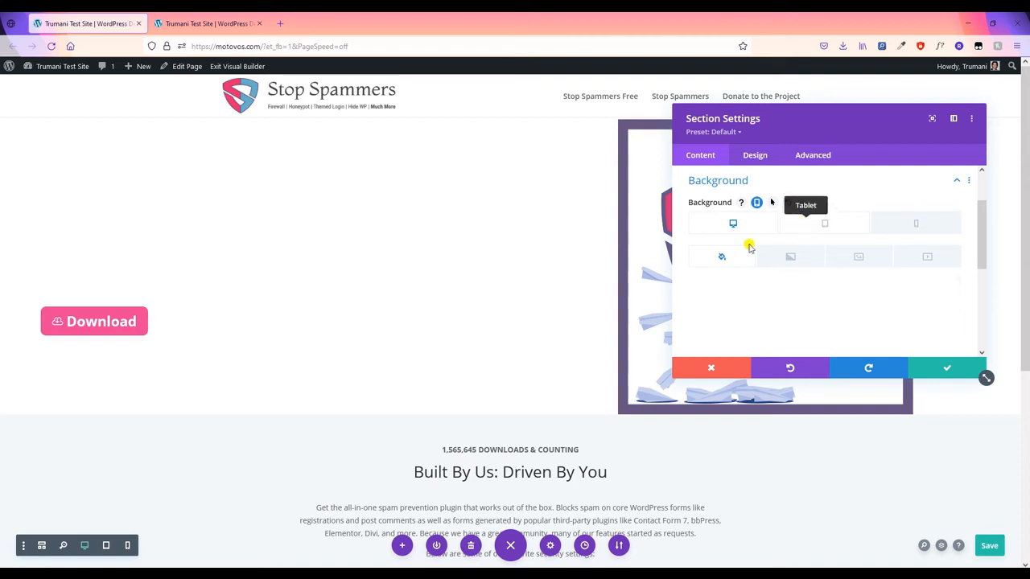
pyautogui.scroll(-2, 794, 265)
pyautogui.scroll(4, 812, 274)
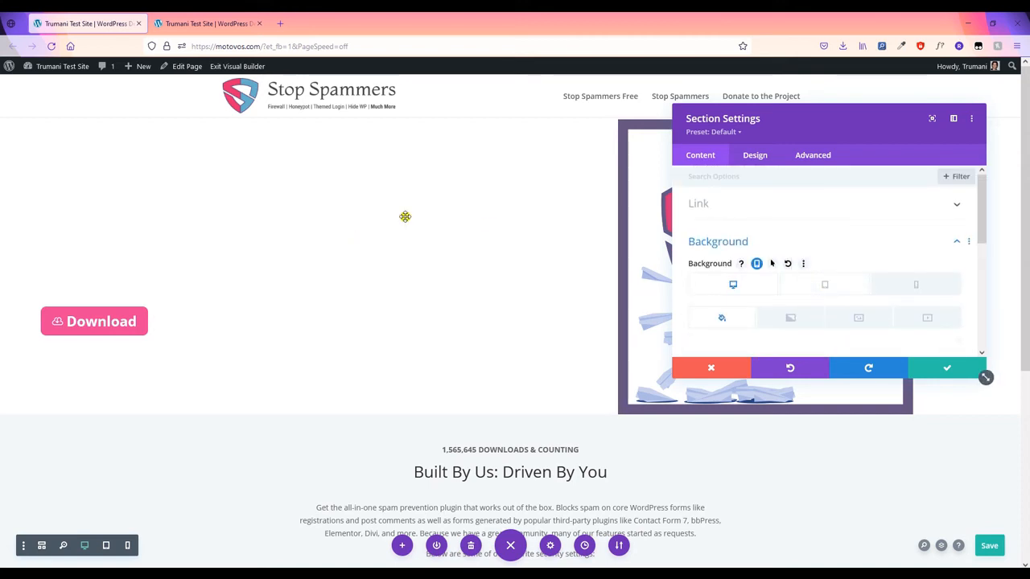
pyautogui.click(838, 287)
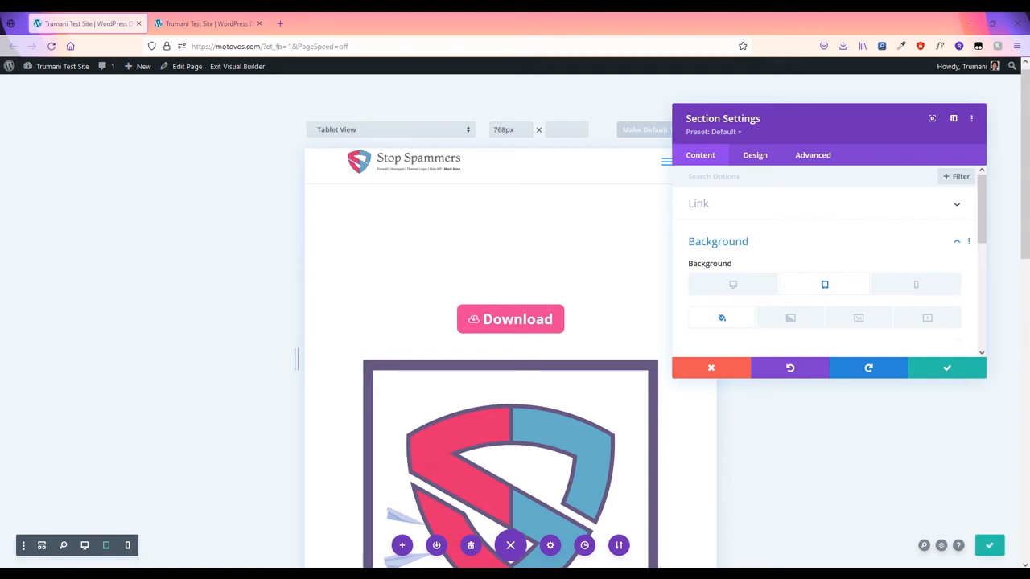
# - Add a tablet gradient to the hero section from blue #0078be to faint white rgba(255,255,255,0.1)
pyautogui.scroll(-1, 780, 249)
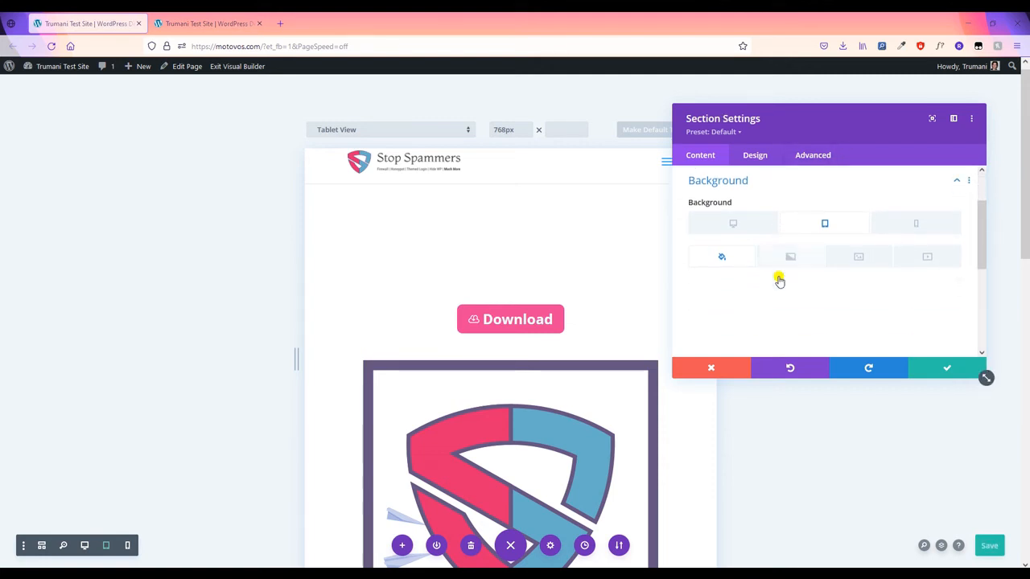
pyautogui.click(777, 281)
pyautogui.scroll(2, 794, 234)
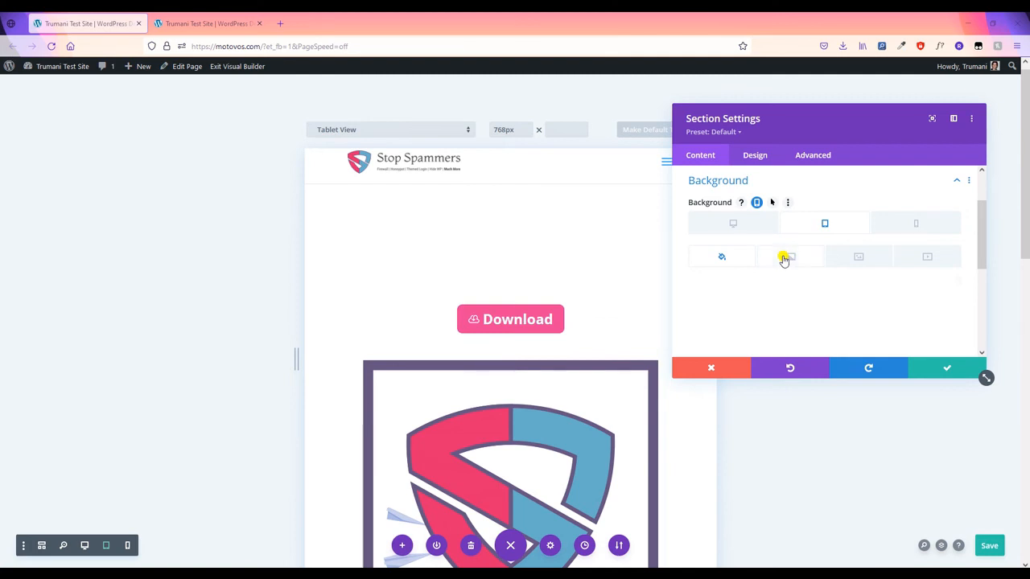
pyautogui.click(787, 264)
pyautogui.scroll(-1, 770, 278)
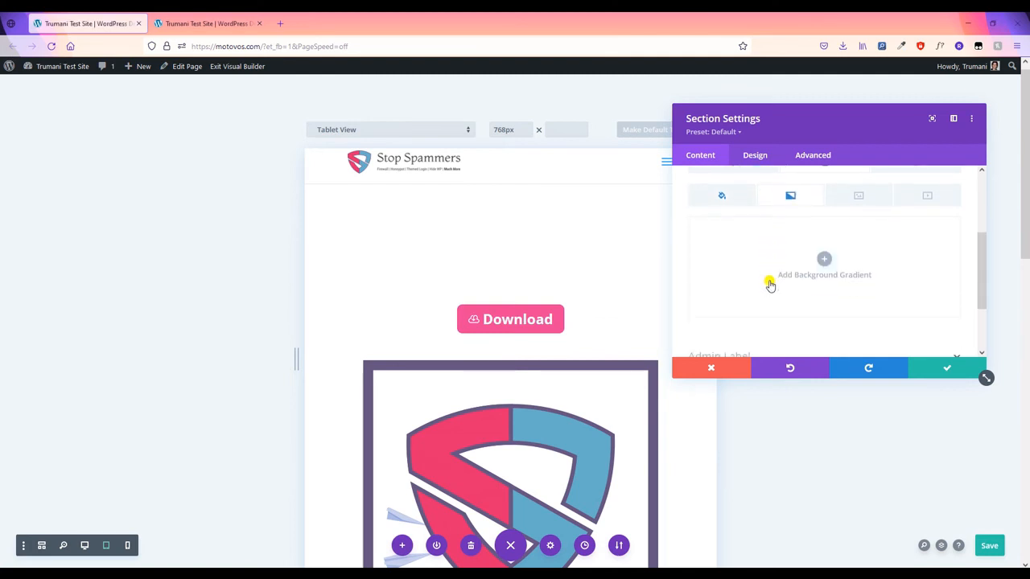
pyautogui.scroll(-1, 823, 266)
pyautogui.click(819, 203)
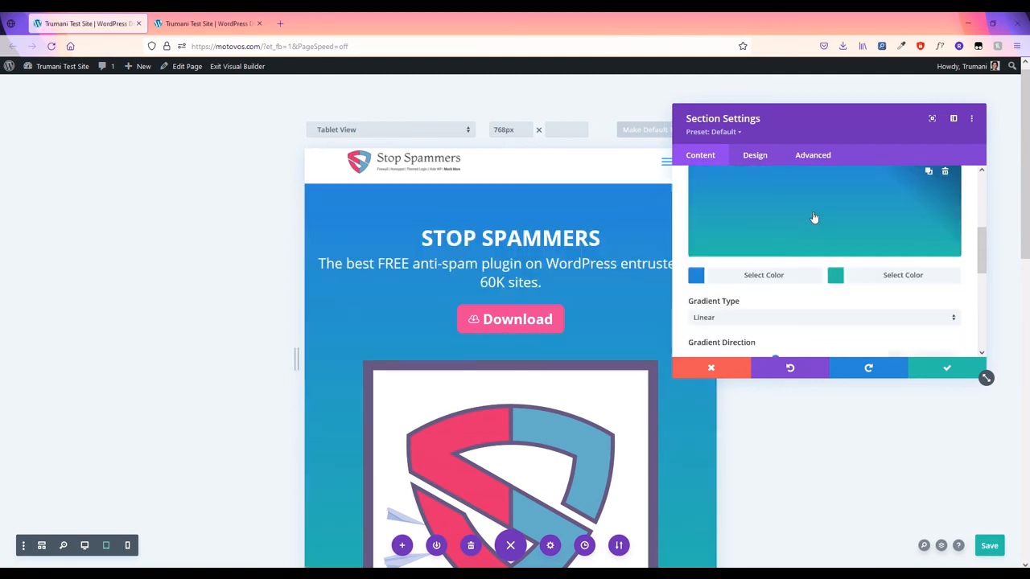
pyautogui.scroll(1, 736, 253)
pyautogui.click(745, 337)
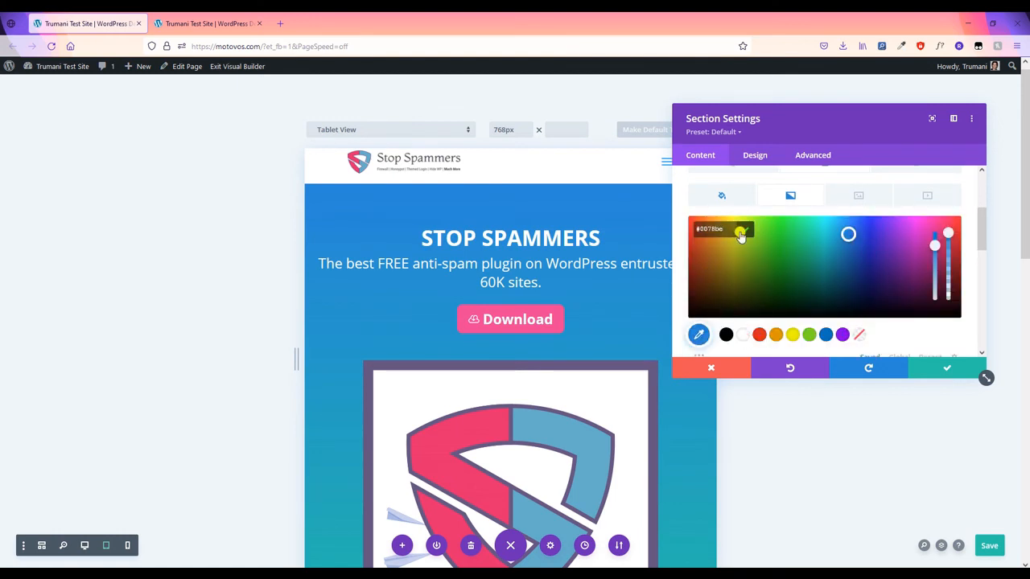
pyautogui.click(741, 233)
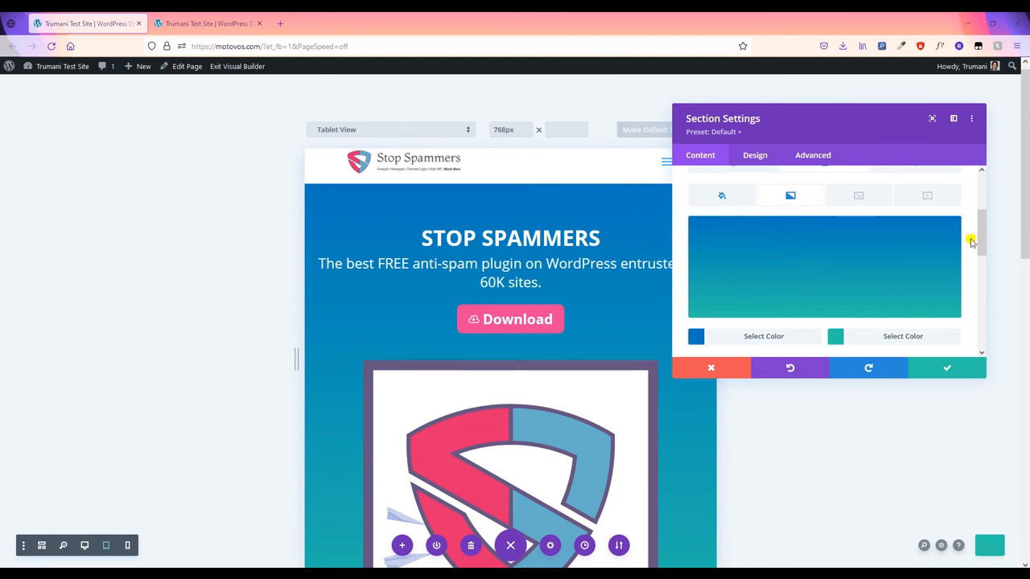
pyautogui.click(899, 336)
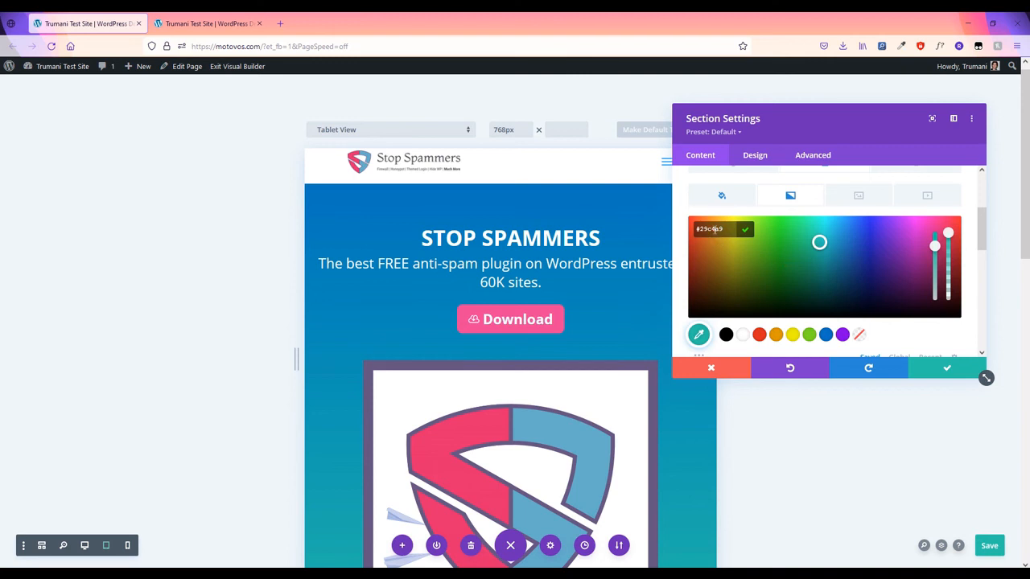
pyautogui.click(742, 233)
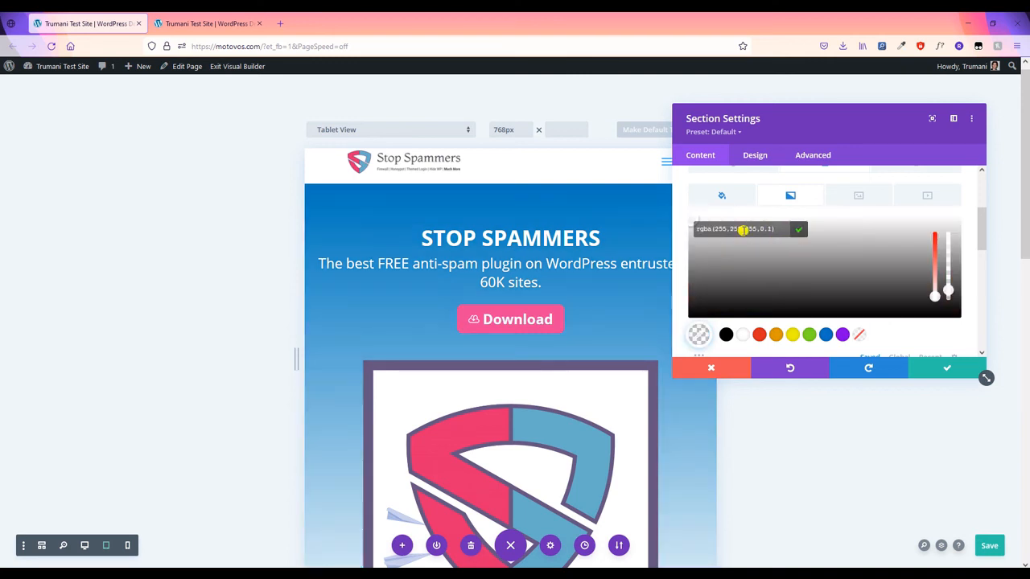
# - Set the tablet gradient direction to 150deg
pyautogui.scroll(-3, 520, 347)
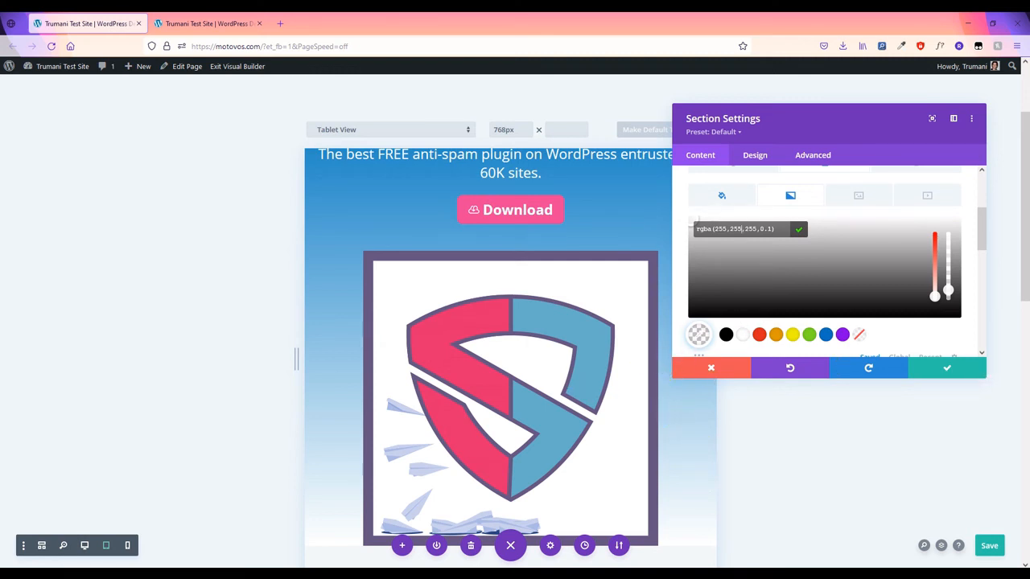
pyautogui.scroll(-1, 813, 255)
pyautogui.scroll(1, 817, 250)
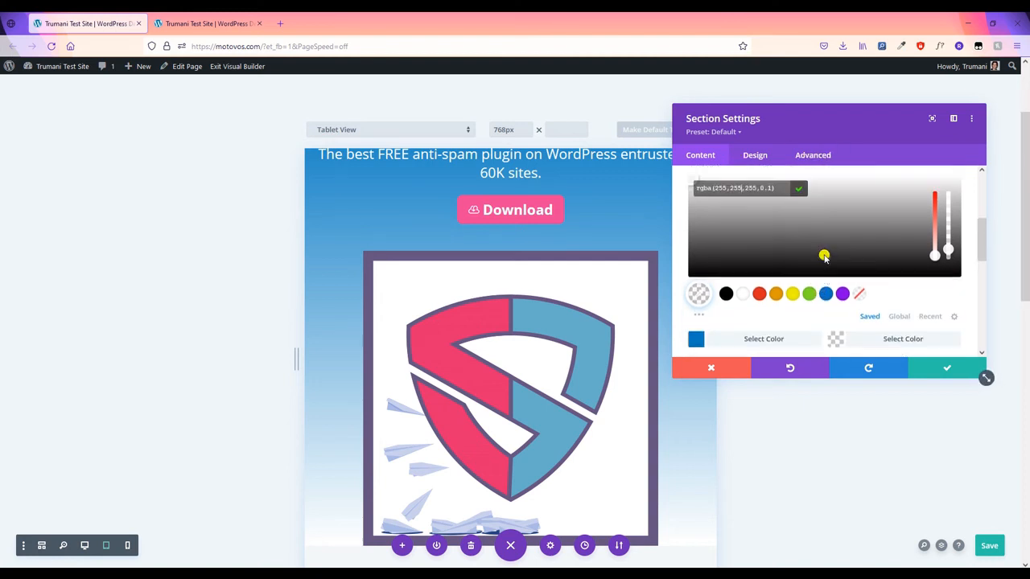
pyautogui.click(802, 234)
pyautogui.scroll(-4, 888, 308)
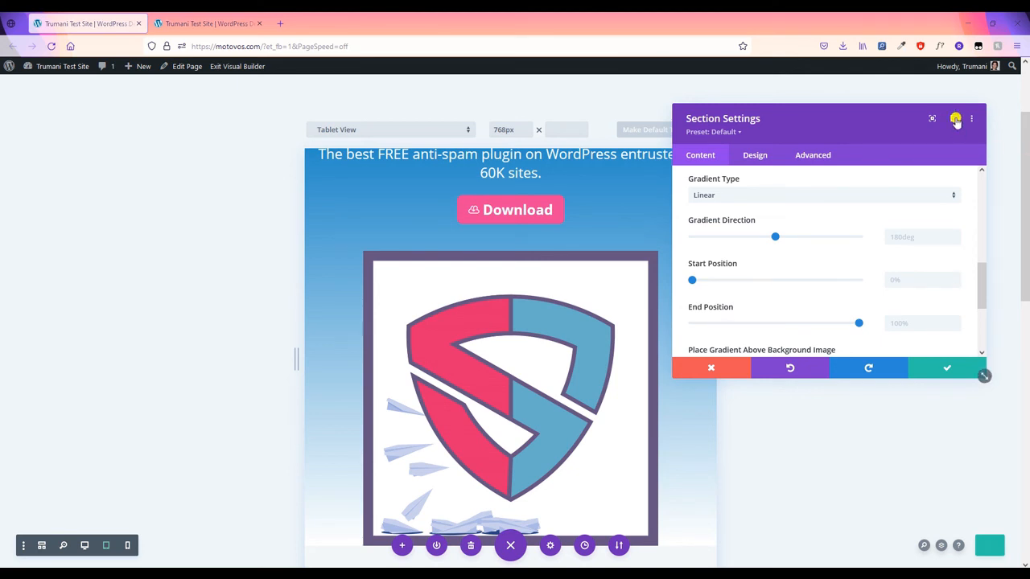
pyautogui.click(925, 235)
pyautogui.write('150deg')
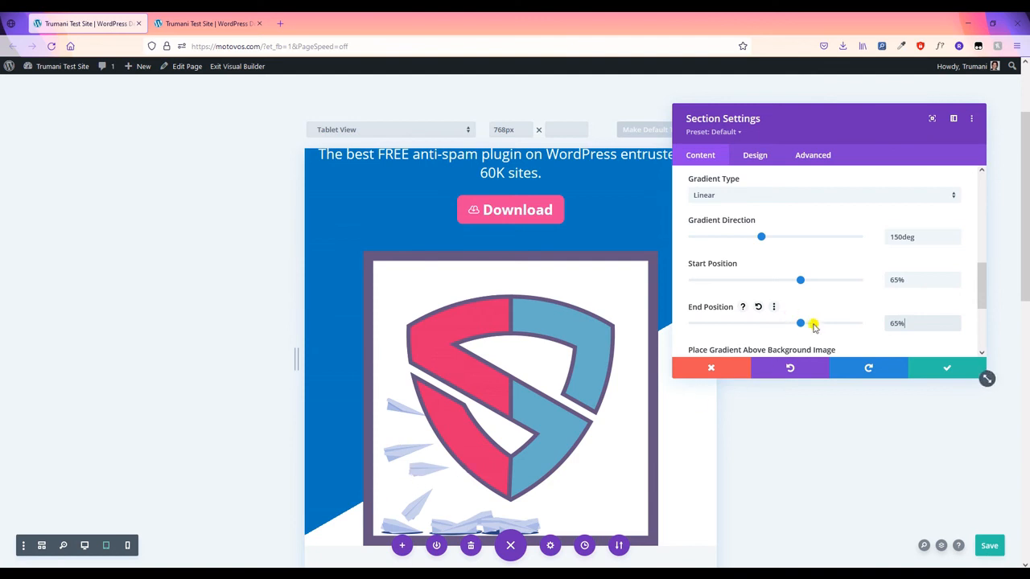
pyautogui.scroll(-2, 810, 324)
pyautogui.scroll(4, 810, 308)
pyautogui.scroll(3, 822, 323)
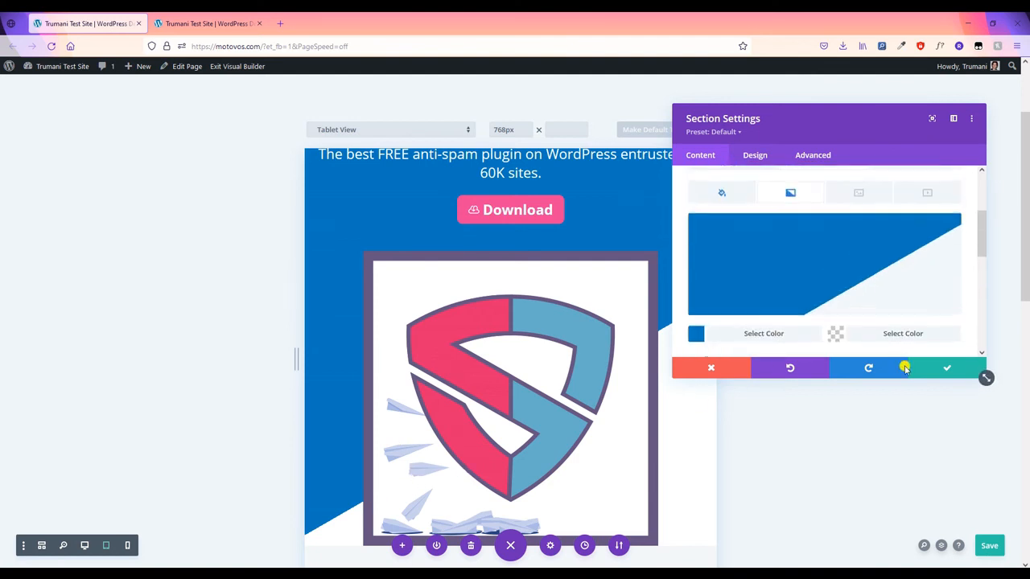
# - Save the section background, then reopen the hero section's tablet background settings
pyautogui.click(923, 369)
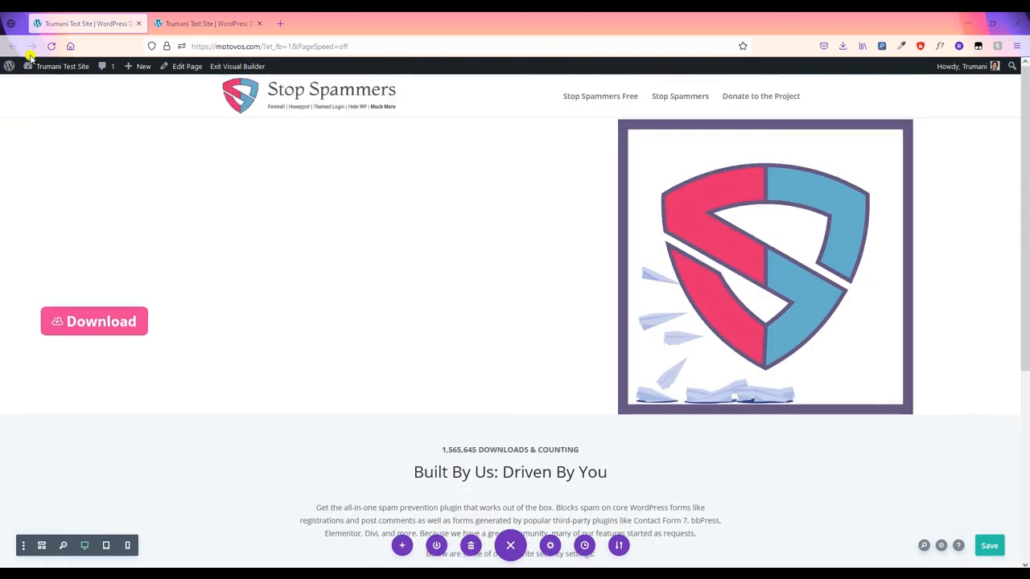
pyautogui.click(24, 129)
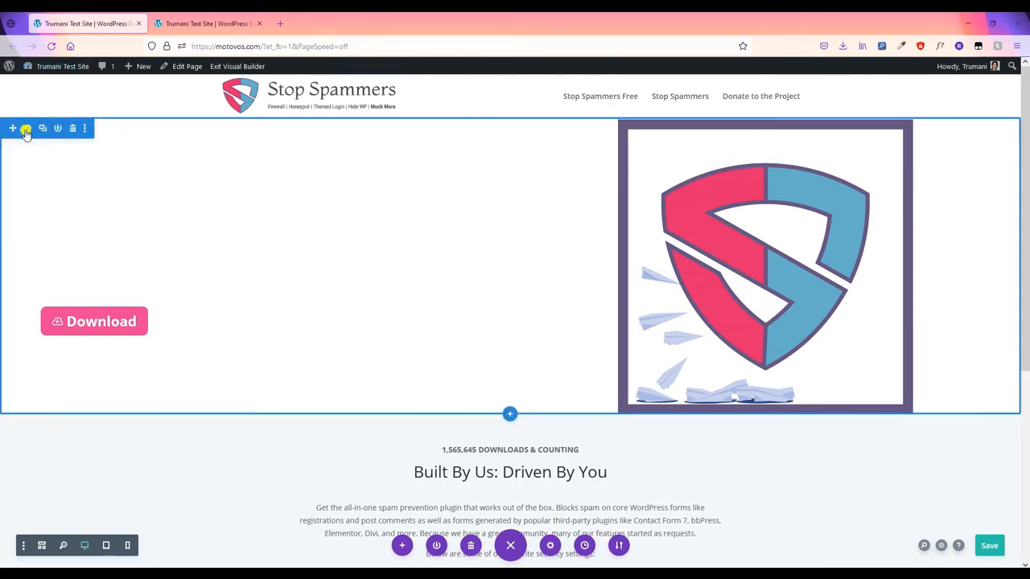
pyautogui.click(759, 241)
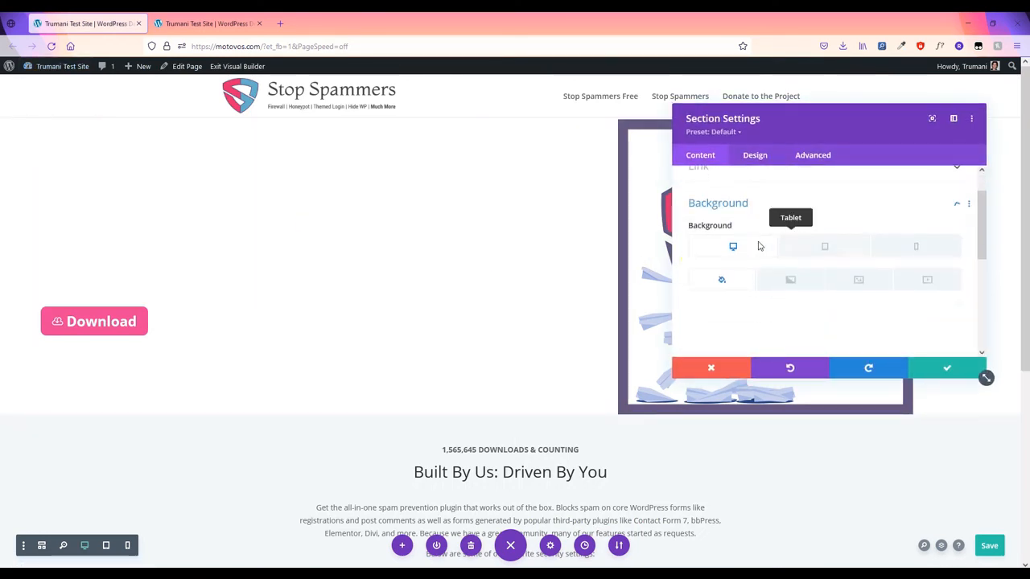
pyautogui.click(822, 227)
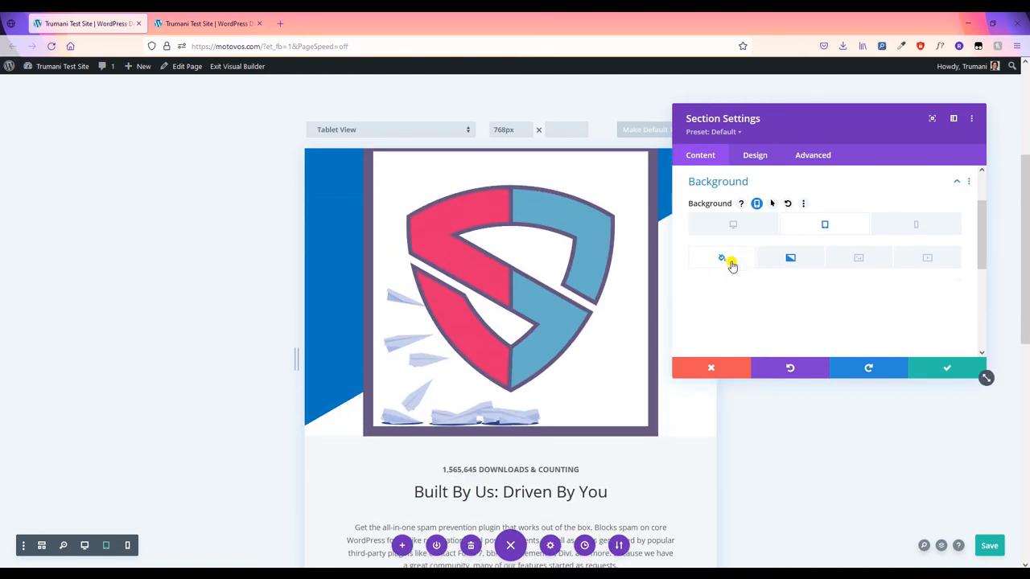
pyautogui.scroll(2, 674, 399)
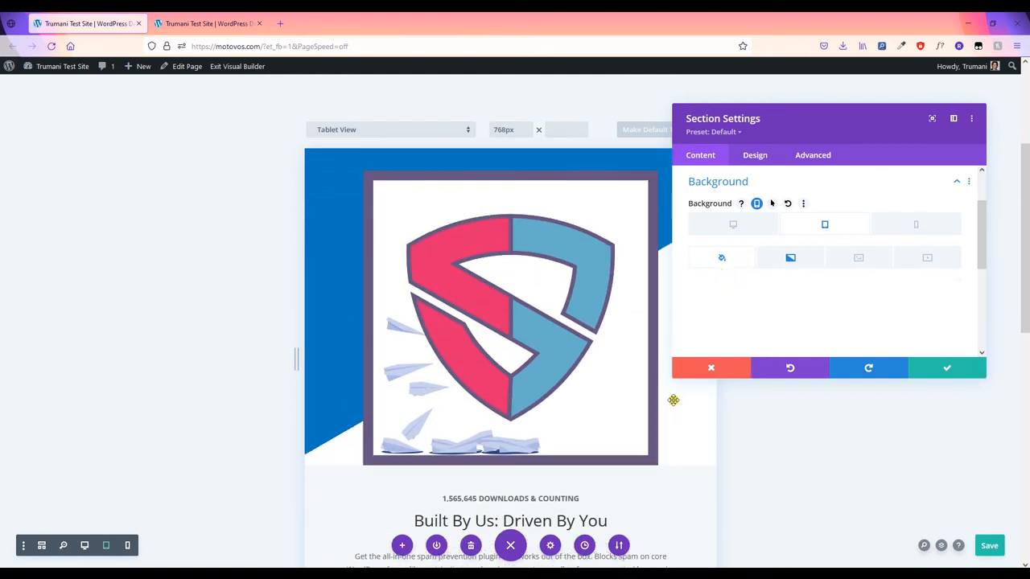
pyautogui.scroll(-2, 674, 399)
pyautogui.scroll(1, 692, 386)
pyautogui.scroll(-1, 751, 301)
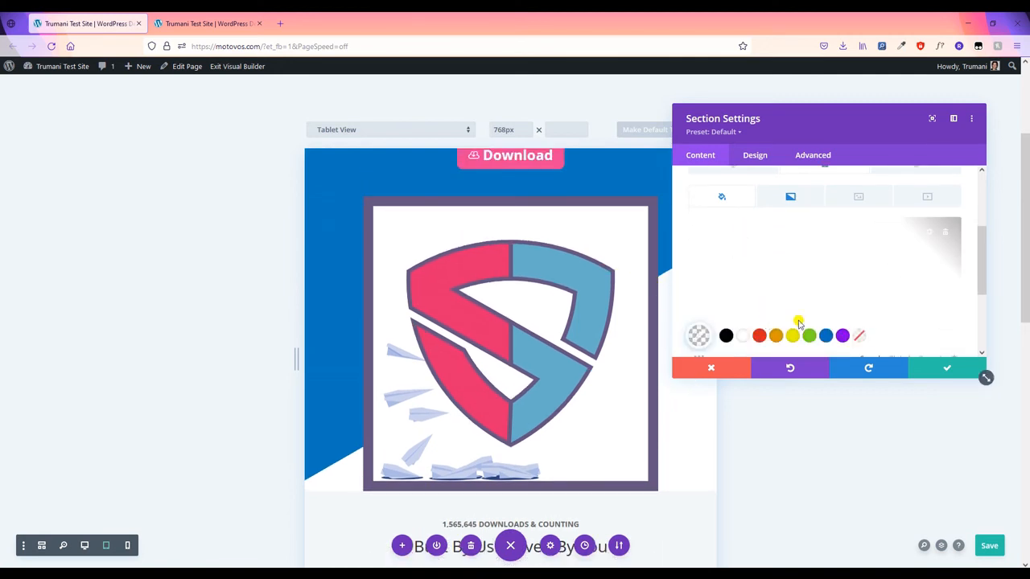
pyautogui.scroll(1, 799, 324)
pyautogui.scroll(2, 793, 314)
pyautogui.scroll(-3, 772, 282)
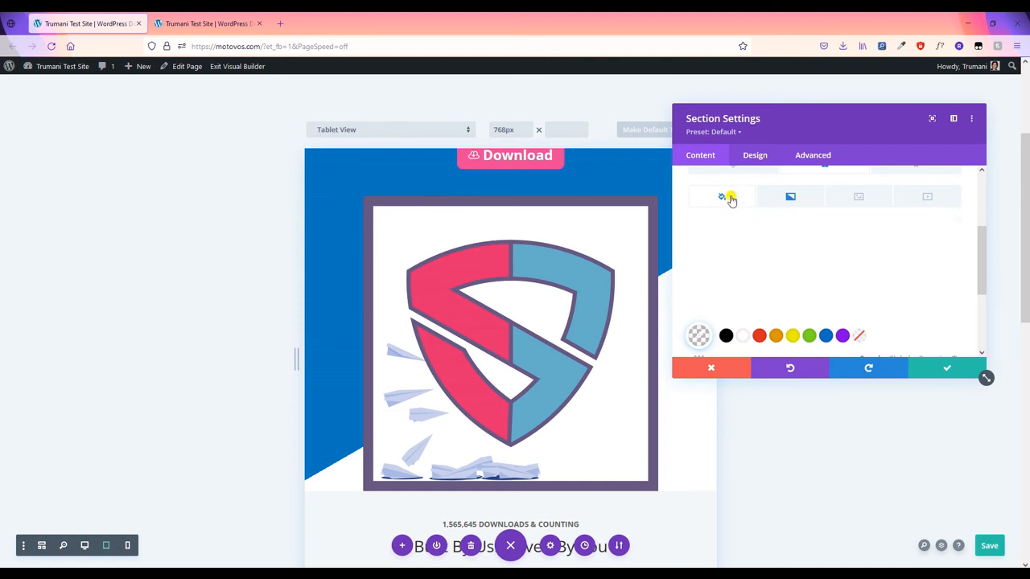
pyautogui.scroll(3, 736, 208)
# - Set the hero section's tablet background colour to #0078be beneath the gradient
pyautogui.click(787, 258)
pyautogui.scroll(-5, 724, 306)
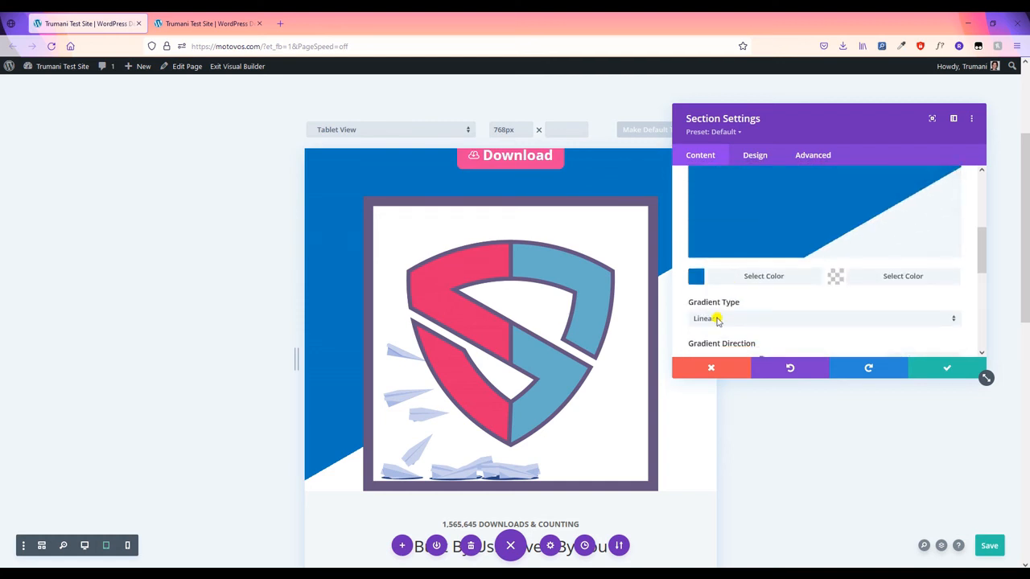
pyautogui.click(726, 279)
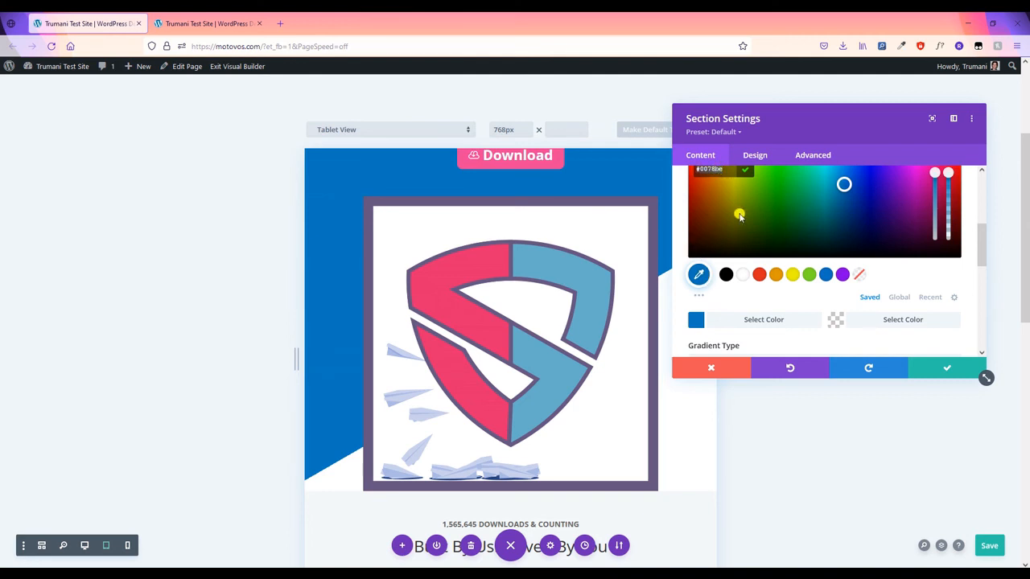
pyautogui.scroll(3, 739, 216)
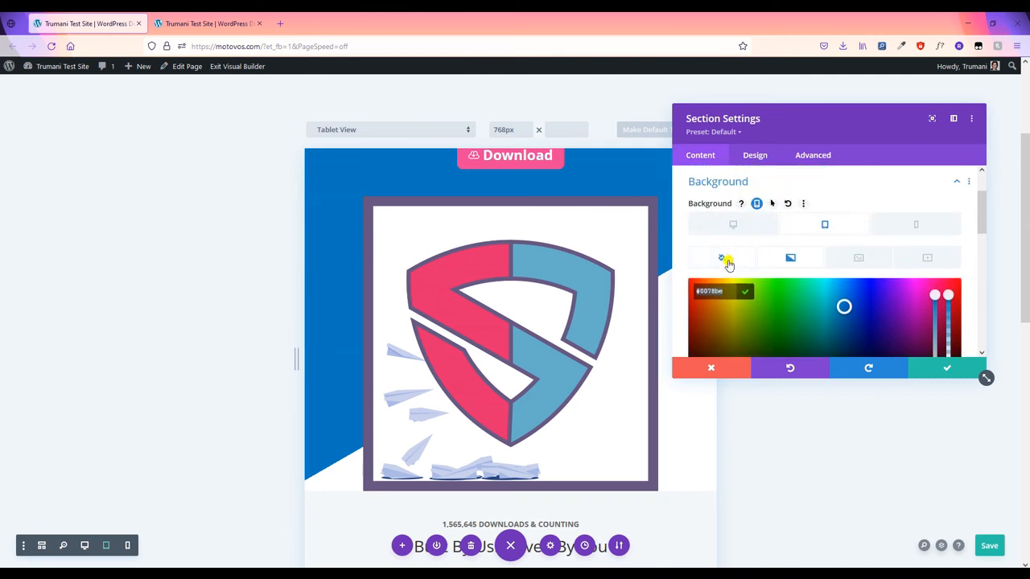
pyautogui.click(719, 263)
pyautogui.scroll(-2, 728, 274)
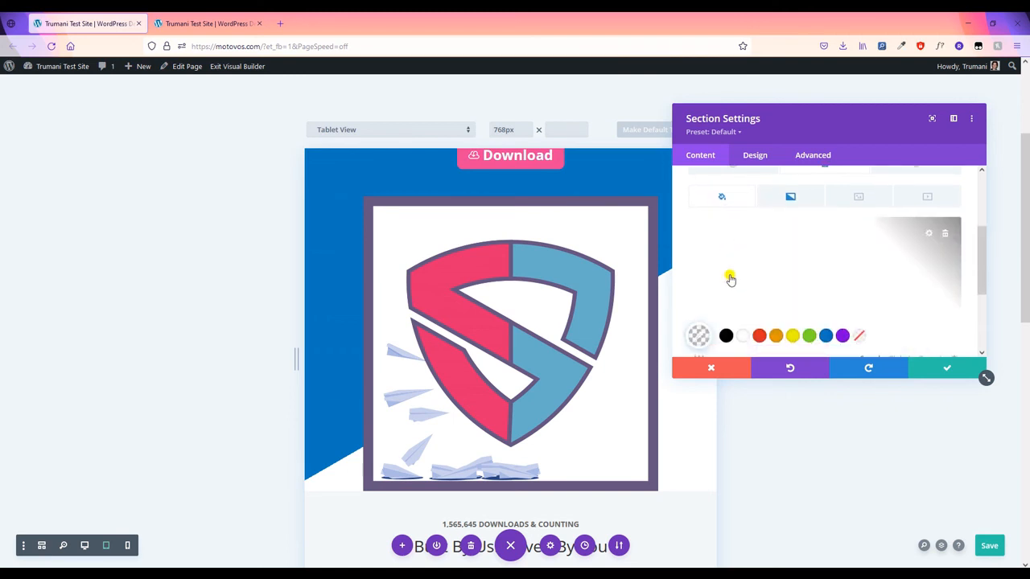
pyautogui.click(698, 335)
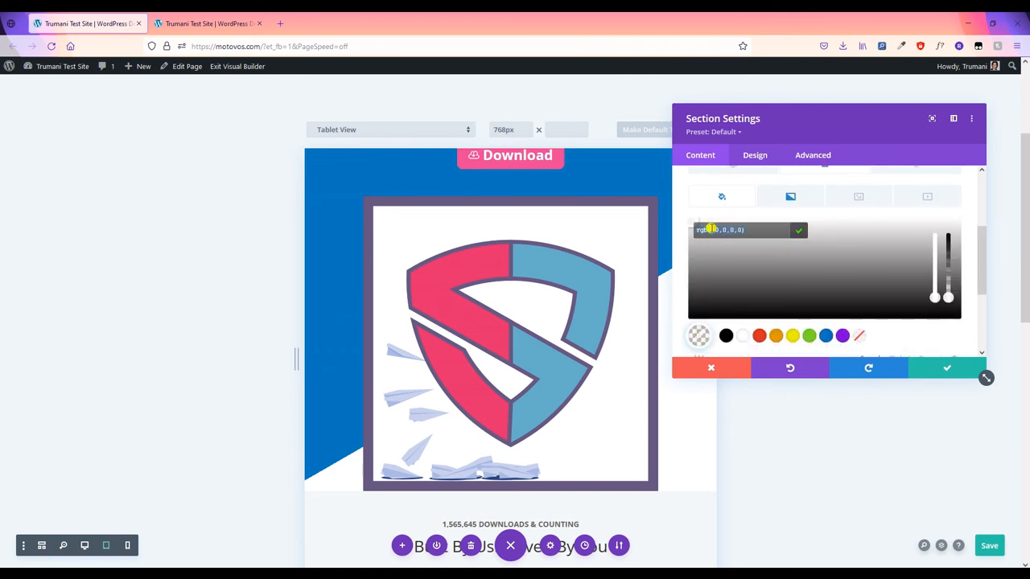
pyautogui.click(711, 229)
pyautogui.write('#0078be')
pyautogui.click(798, 233)
pyautogui.click(794, 233)
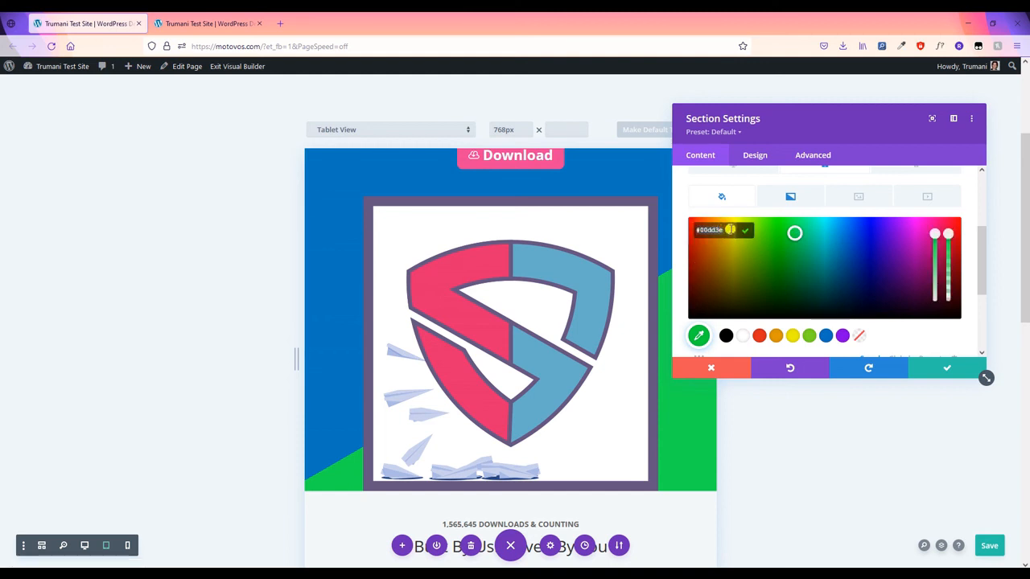
pyautogui.click(730, 230)
pyautogui.write('#0078be')
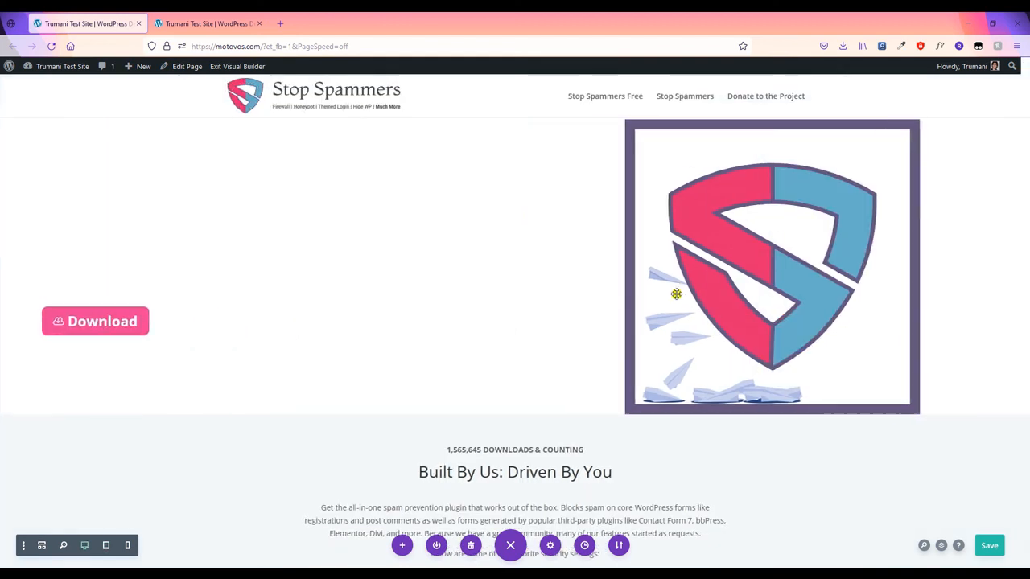
# - Preview the page at tablet size, then return to the desktop view
pyautogui.click(102, 549)
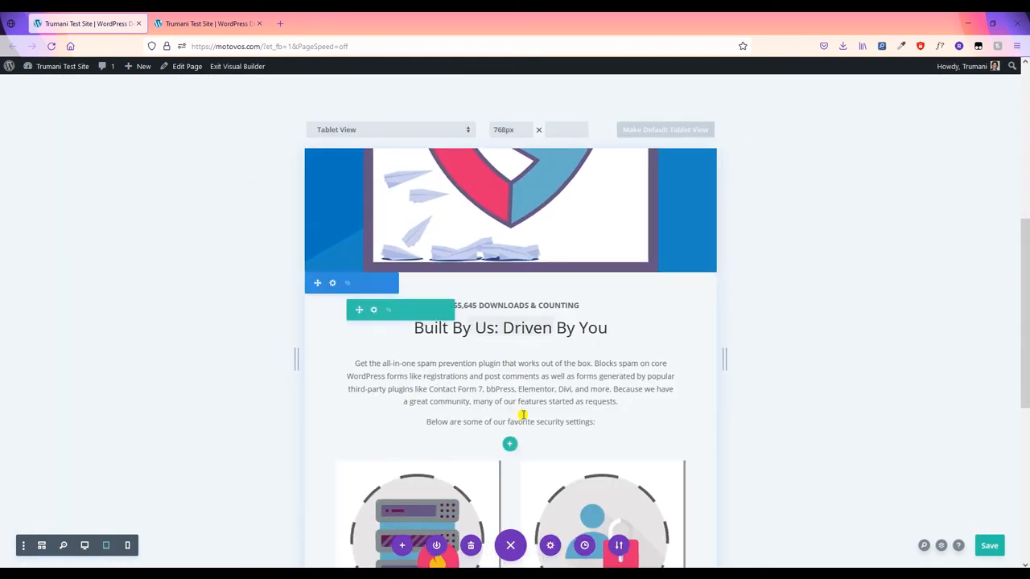
pyautogui.scroll(3, 524, 416)
pyautogui.scroll(1, 666, 248)
pyautogui.scroll(2, 670, 278)
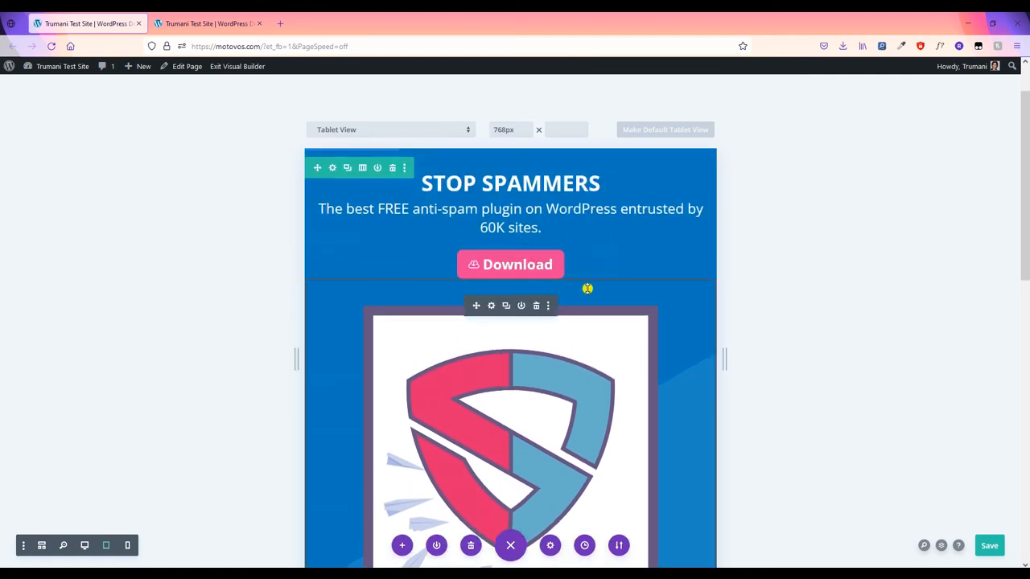
pyautogui.click(88, 545)
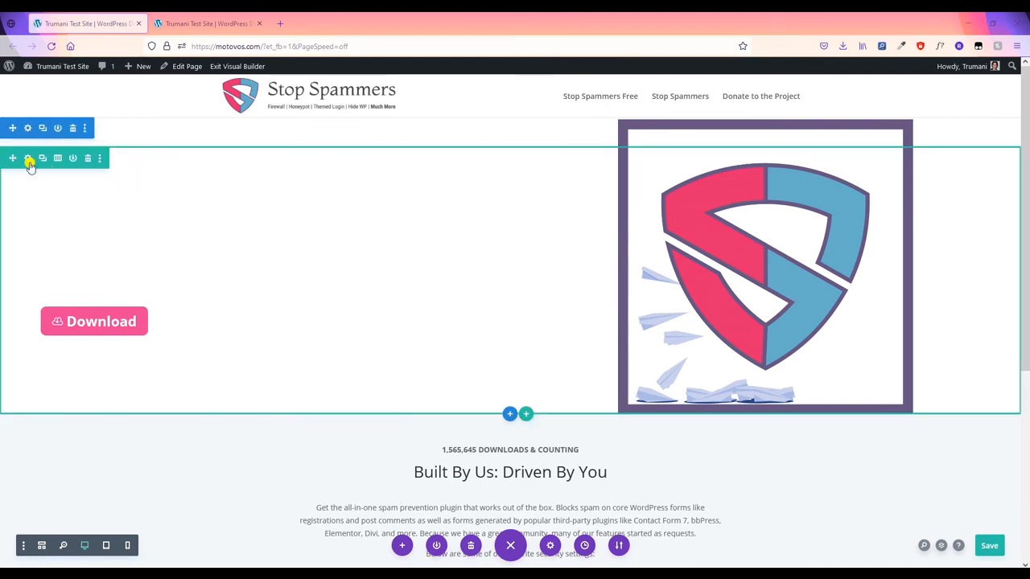
# - Set the hero row's minimum height to 350px and apply the row settings
pyautogui.click(28, 160)
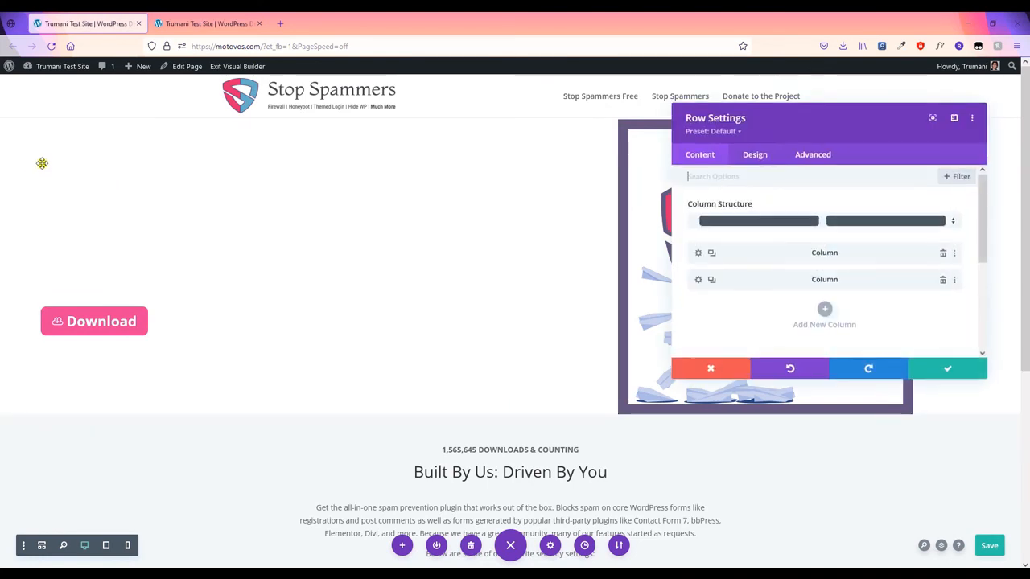
pyautogui.click(748, 156)
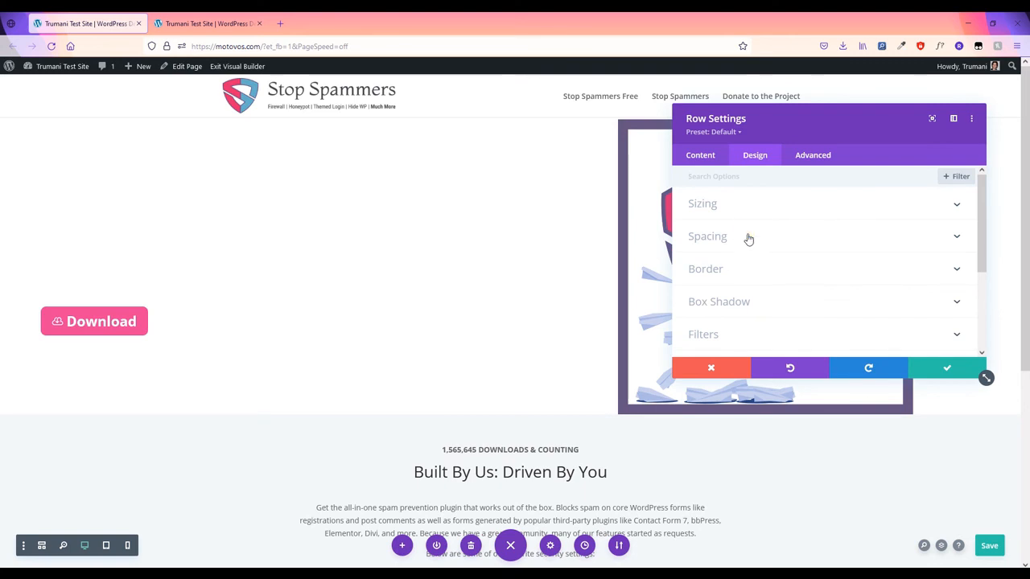
pyautogui.click(746, 235)
pyautogui.scroll(2, 764, 242)
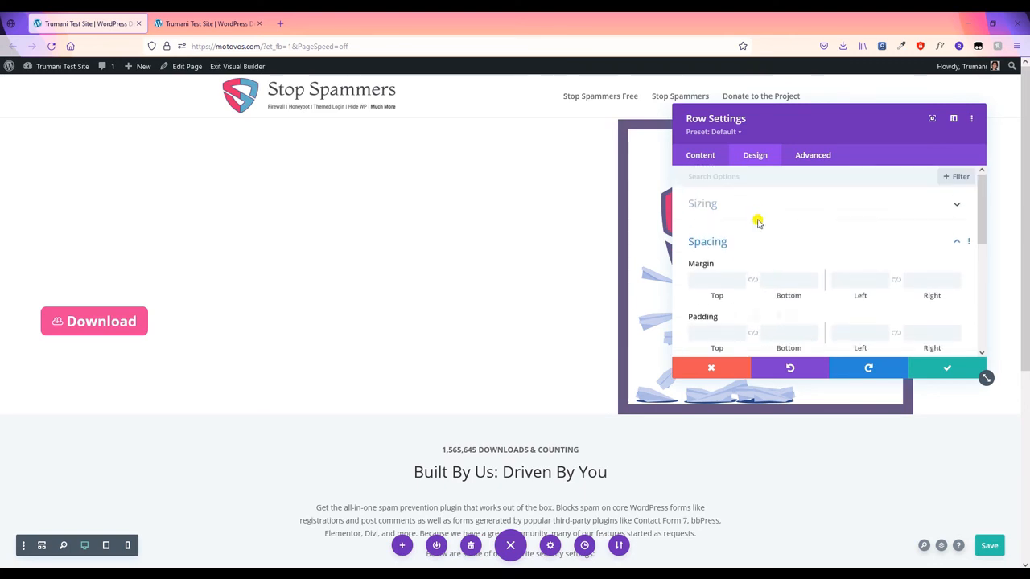
pyautogui.click(754, 208)
pyautogui.scroll(-3, 861, 301)
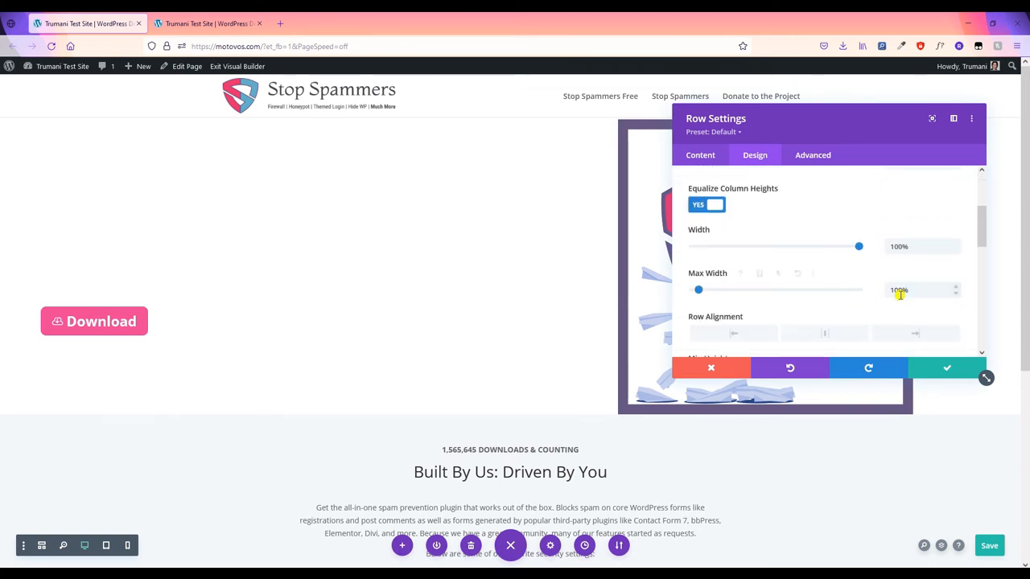
pyautogui.scroll(-1, 898, 295)
pyautogui.click(908, 316)
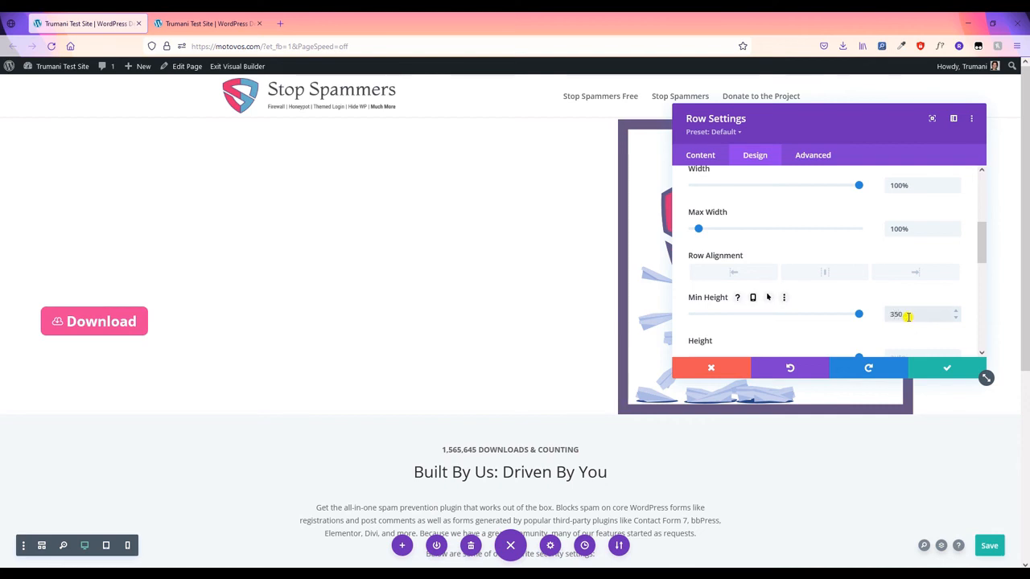
pyautogui.write('350px')
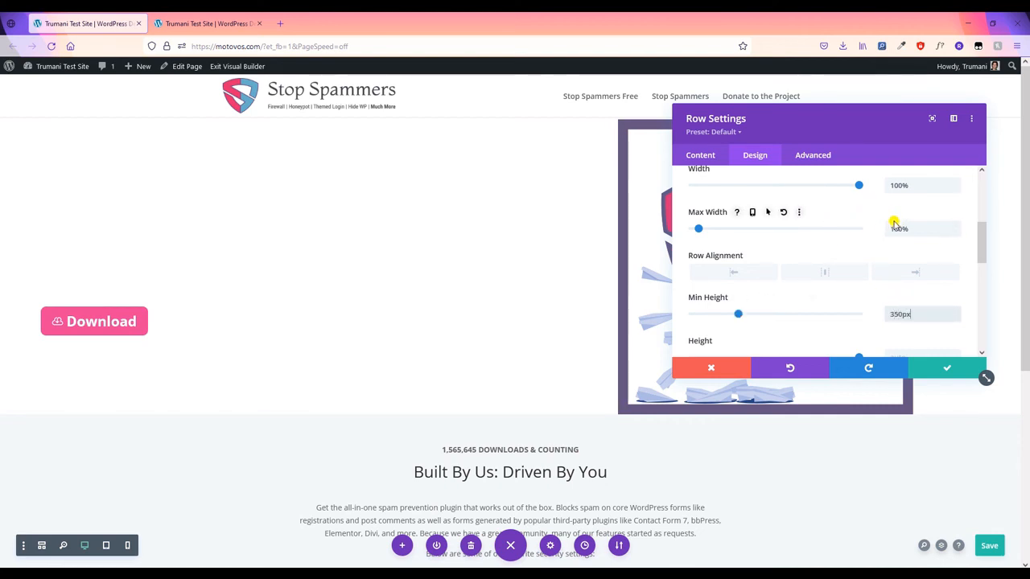
pyautogui.scroll(5, 874, 233)
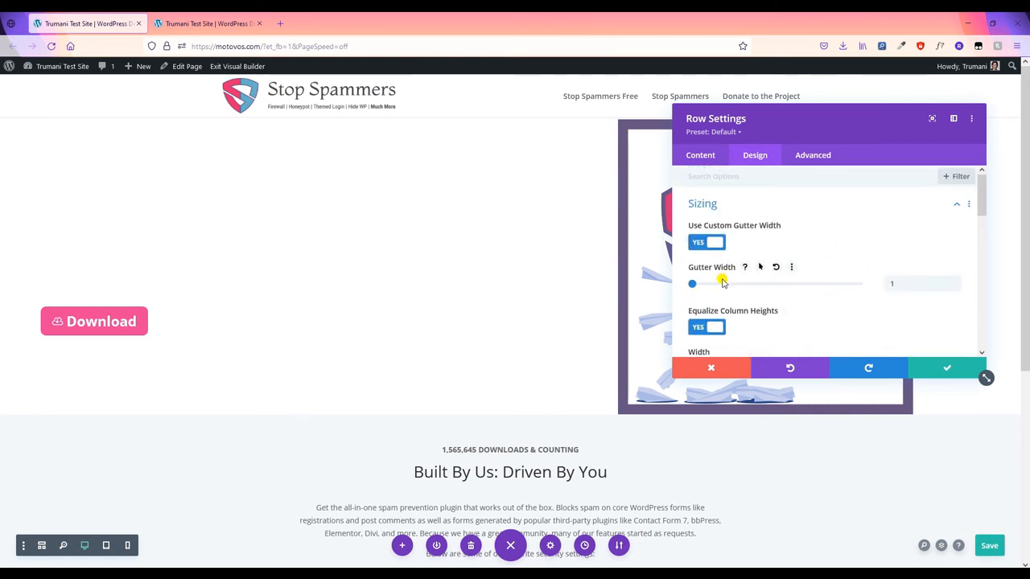
pyautogui.click(940, 375)
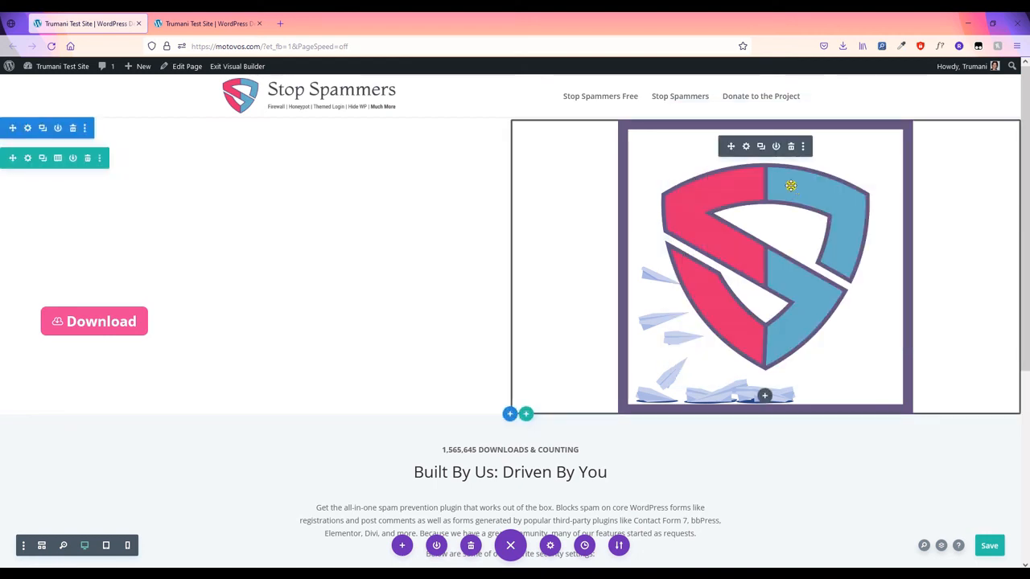
# - Set the Stop Spammers logo image's maximum width to 450px and apply the change
pyautogui.click(746, 146)
pyautogui.click(768, 154)
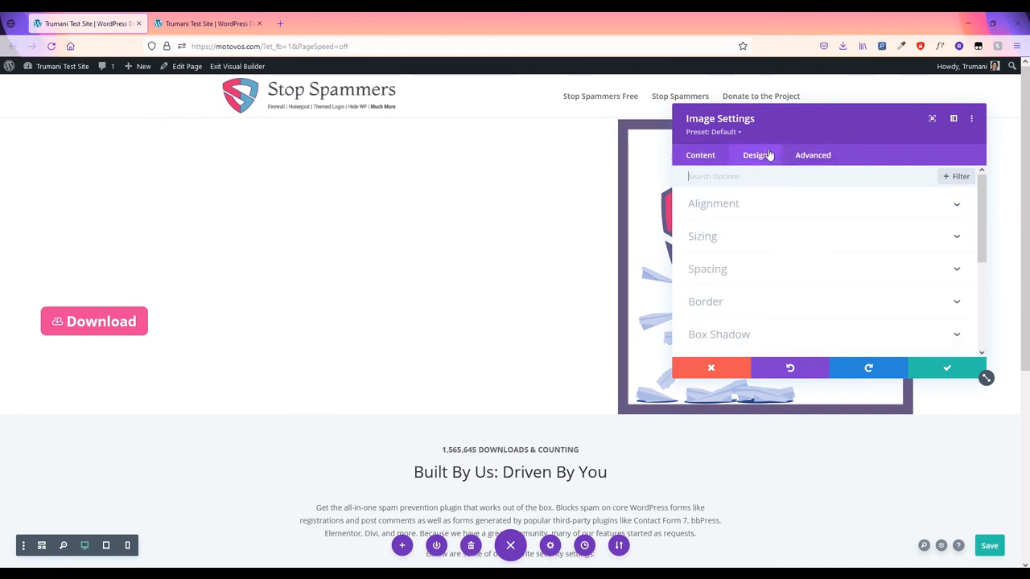
pyautogui.click(782, 238)
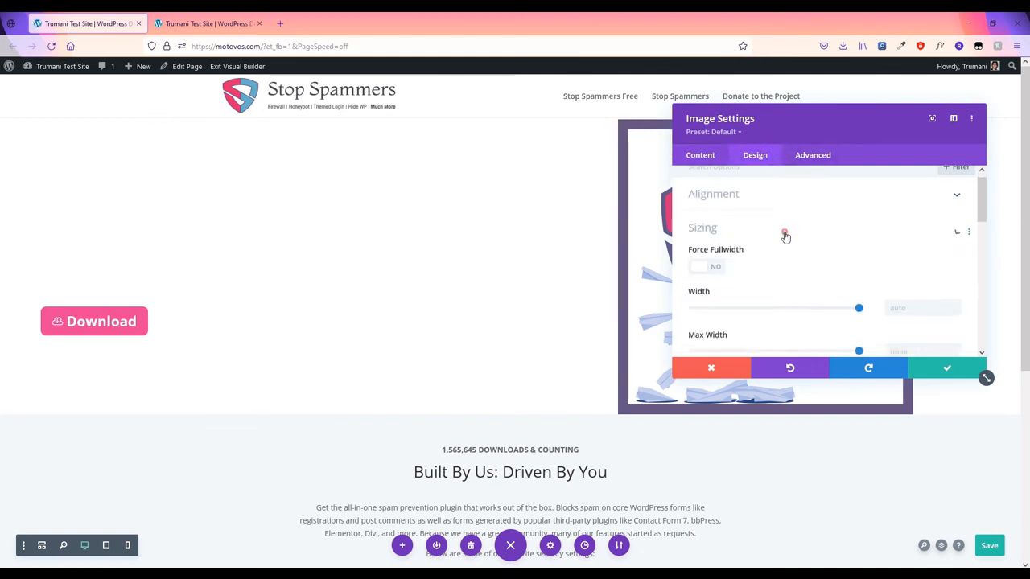
pyautogui.scroll(-5, 877, 274)
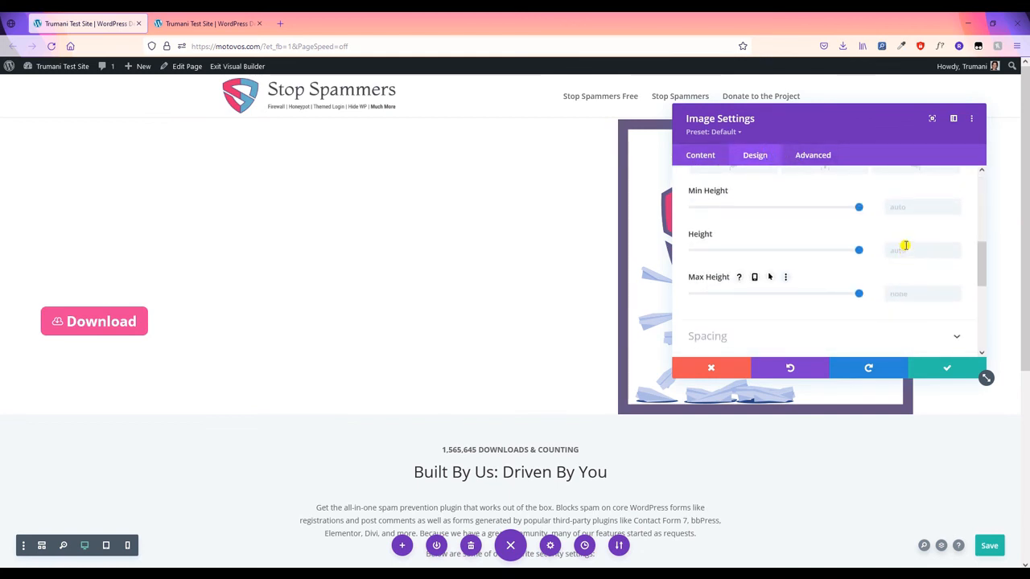
pyautogui.scroll(3, 893, 257)
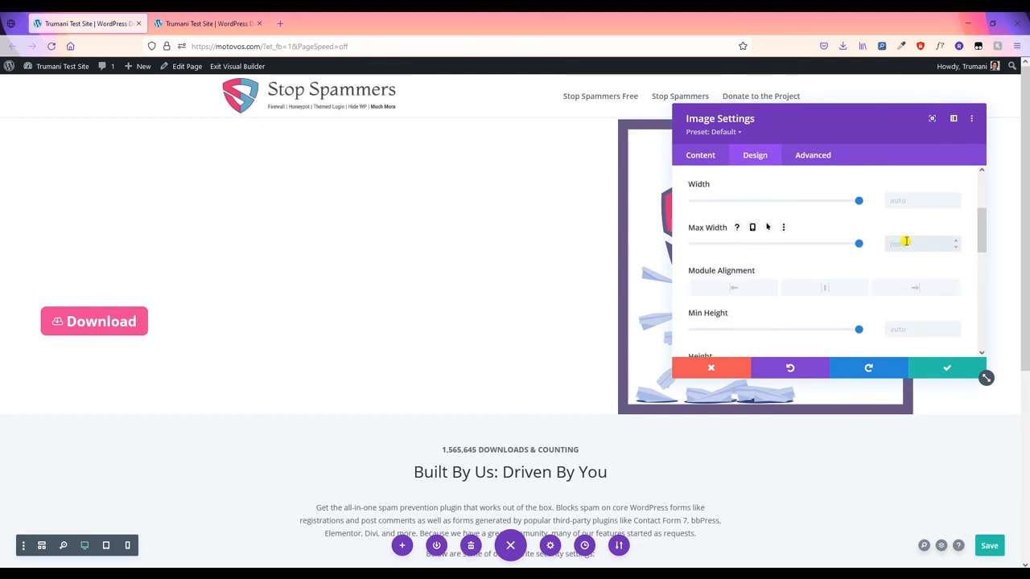
pyautogui.click(907, 242)
pyautogui.write('350p')
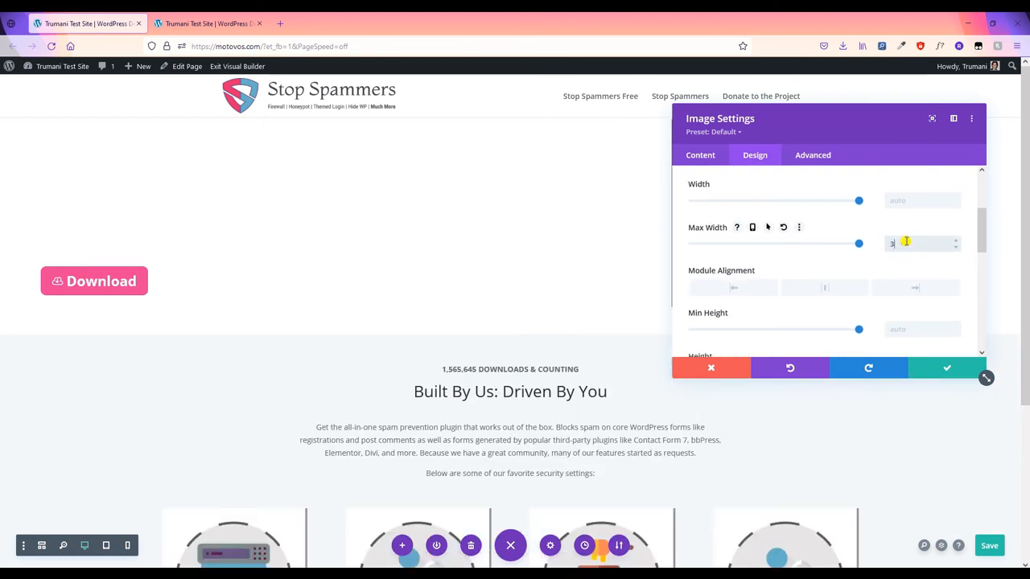
pyautogui.click(940, 372)
pyautogui.moveTo(110, 180)
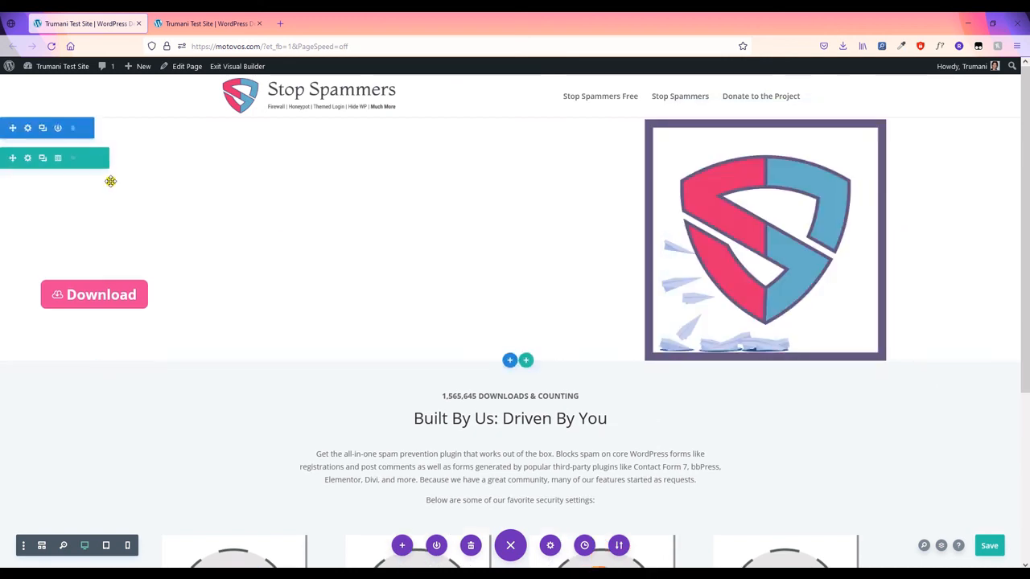
# - Add a hero row background gradient running from deep blue to transparent
pyautogui.click(28, 159)
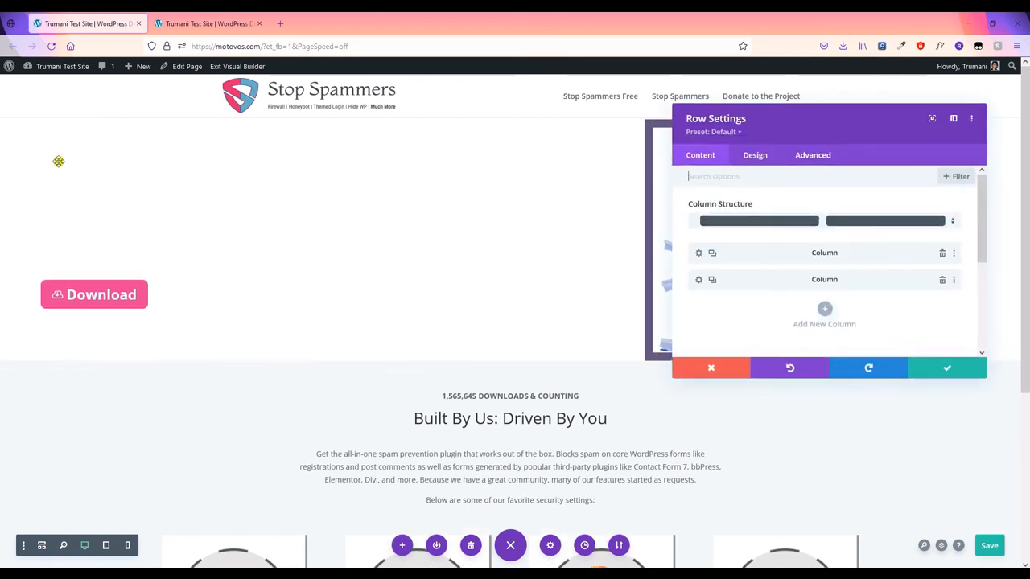
pyautogui.scroll(-3, 765, 303)
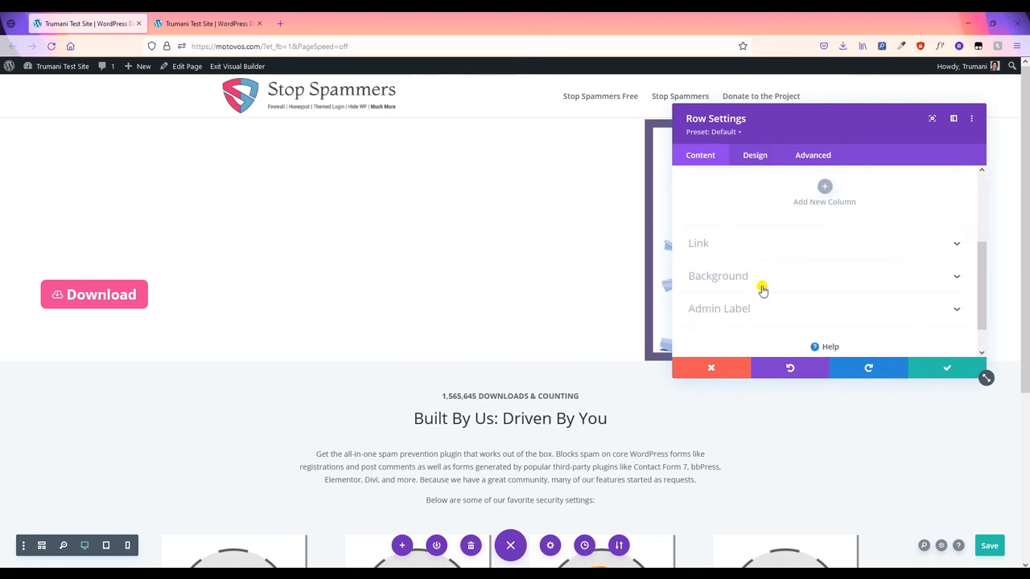
pyautogui.click(763, 277)
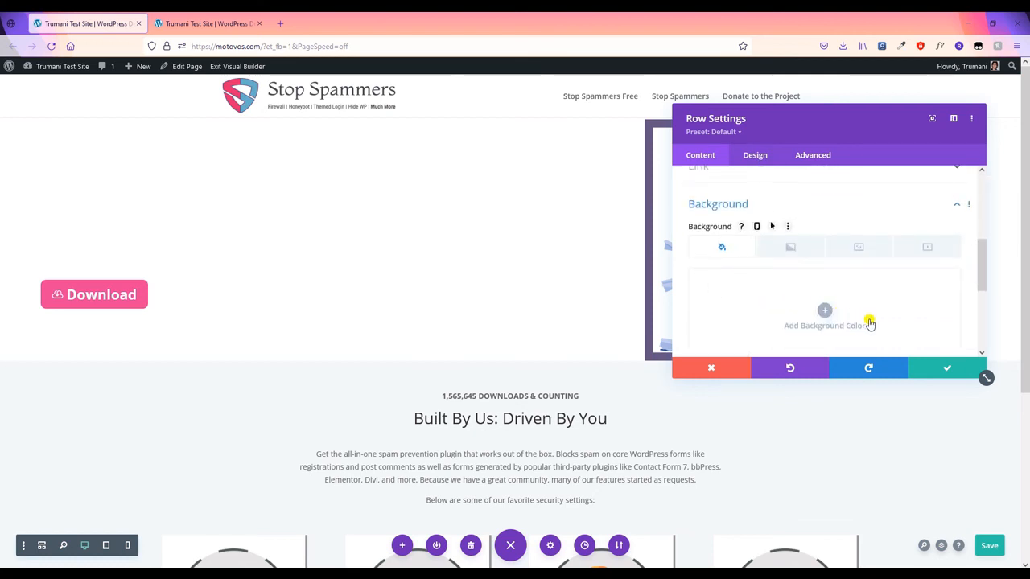
pyautogui.click(792, 250)
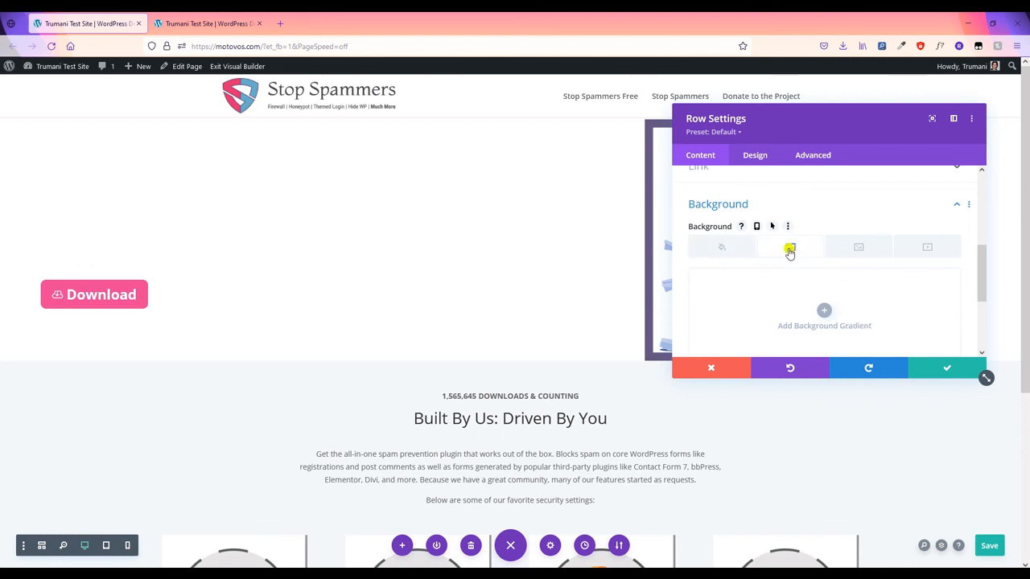
pyautogui.scroll(-1, 809, 266)
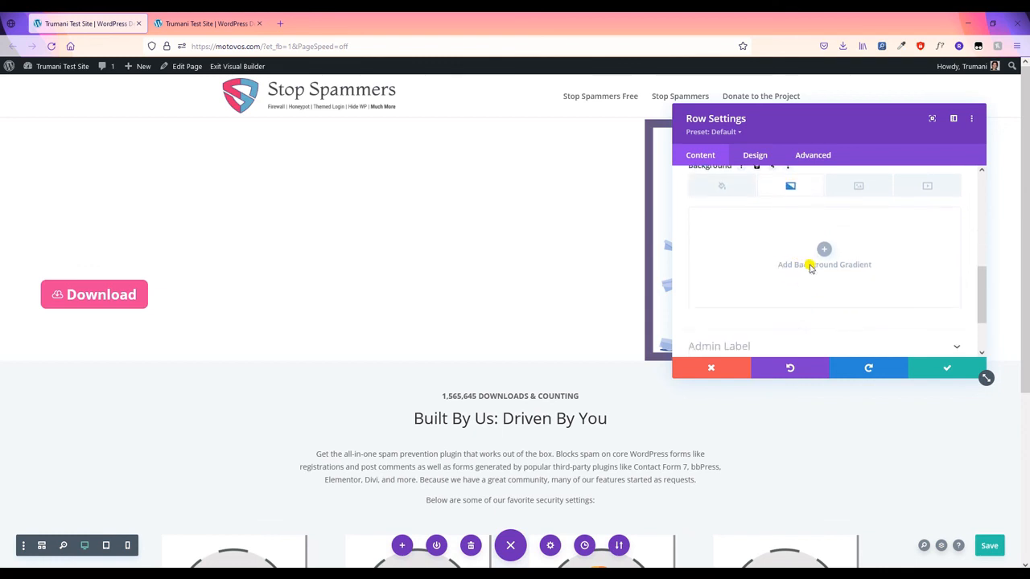
pyautogui.scroll(2, 809, 265)
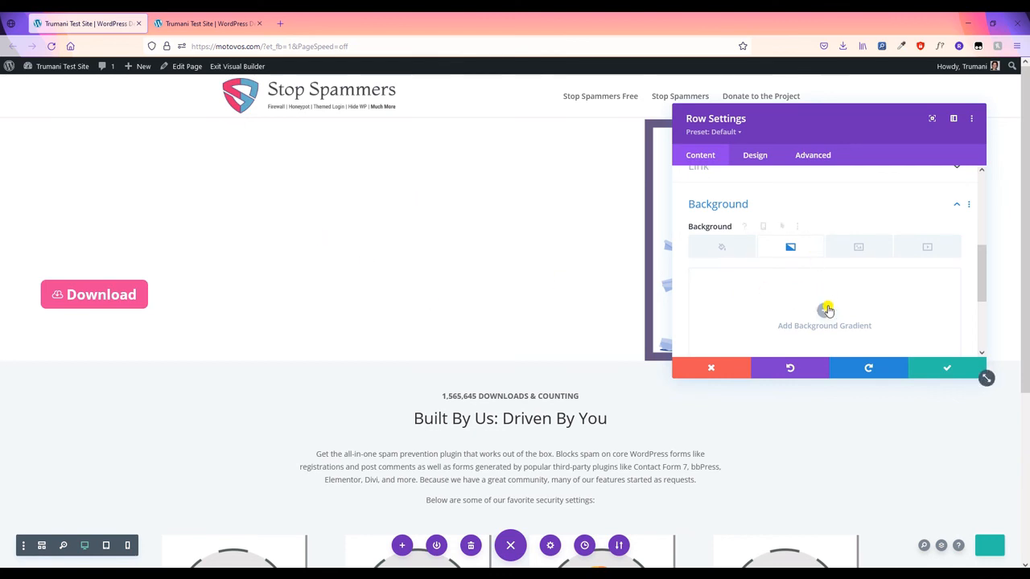
pyautogui.scroll(-1, 831, 289)
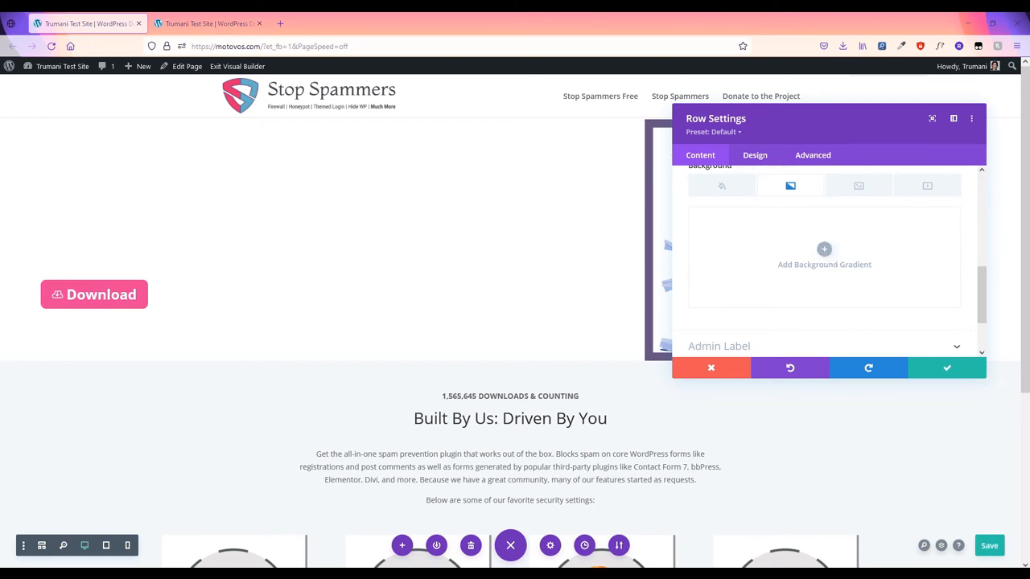
pyautogui.click(821, 251)
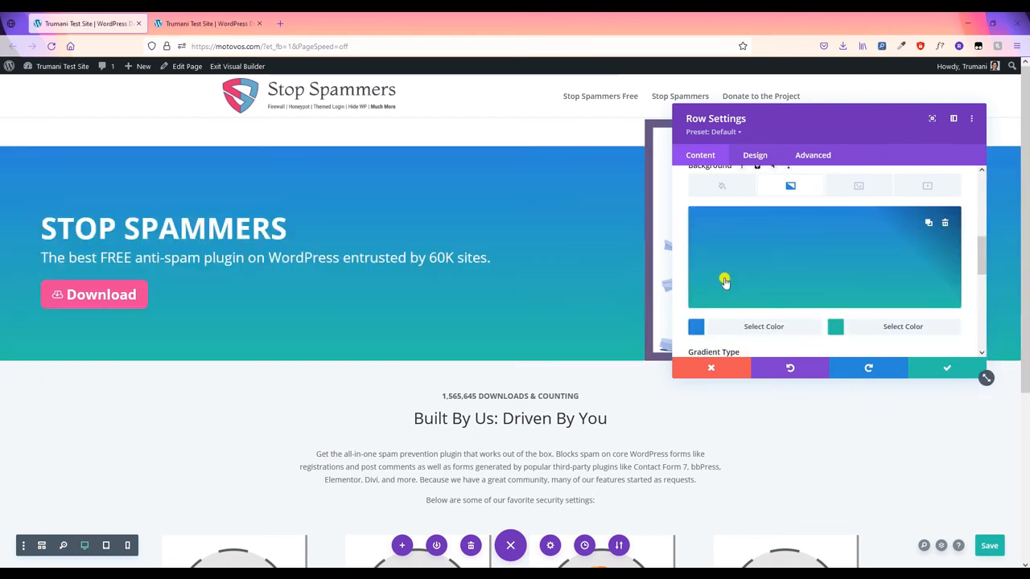
pyautogui.click(745, 329)
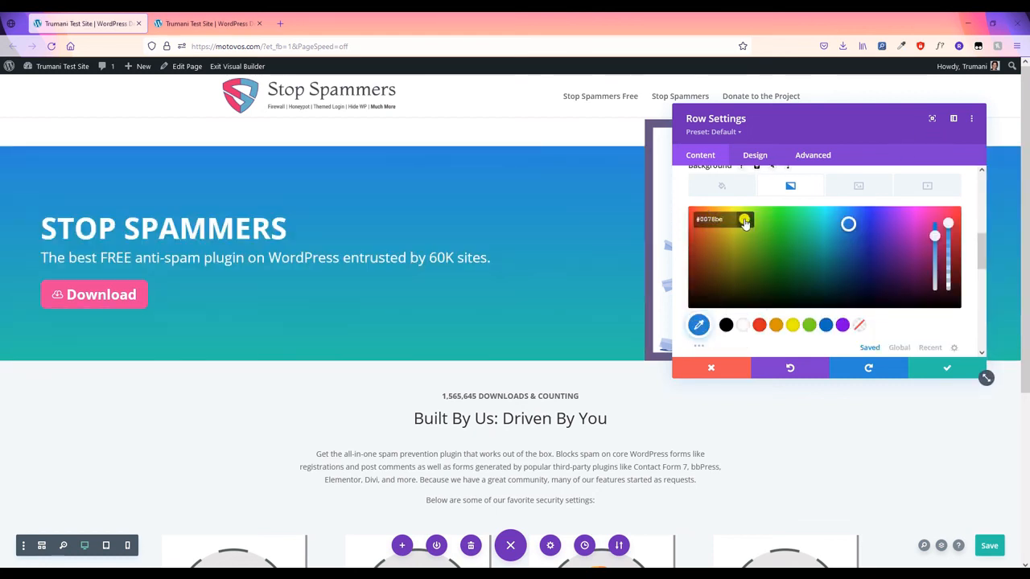
pyautogui.click(744, 220)
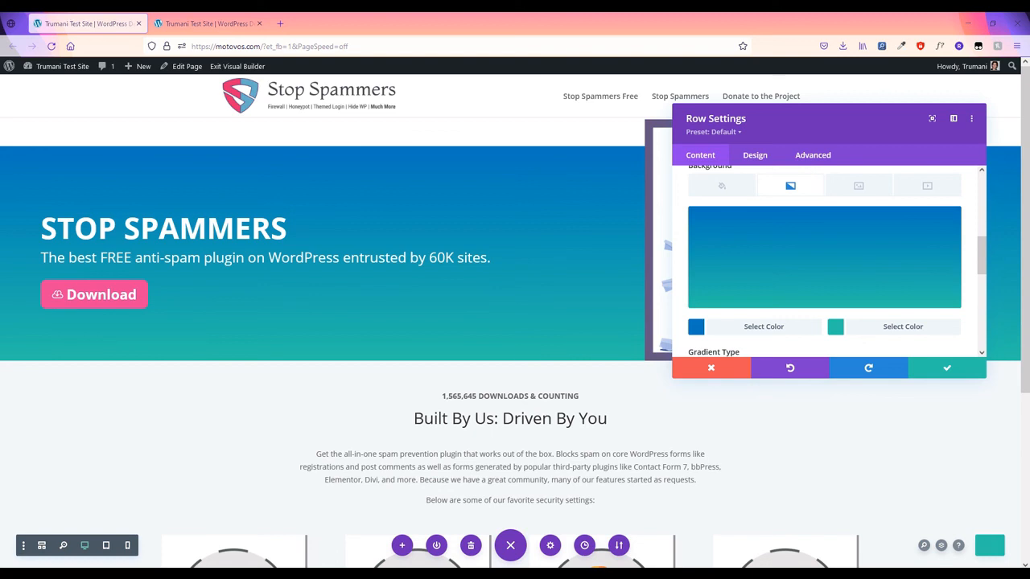
pyautogui.click(887, 326)
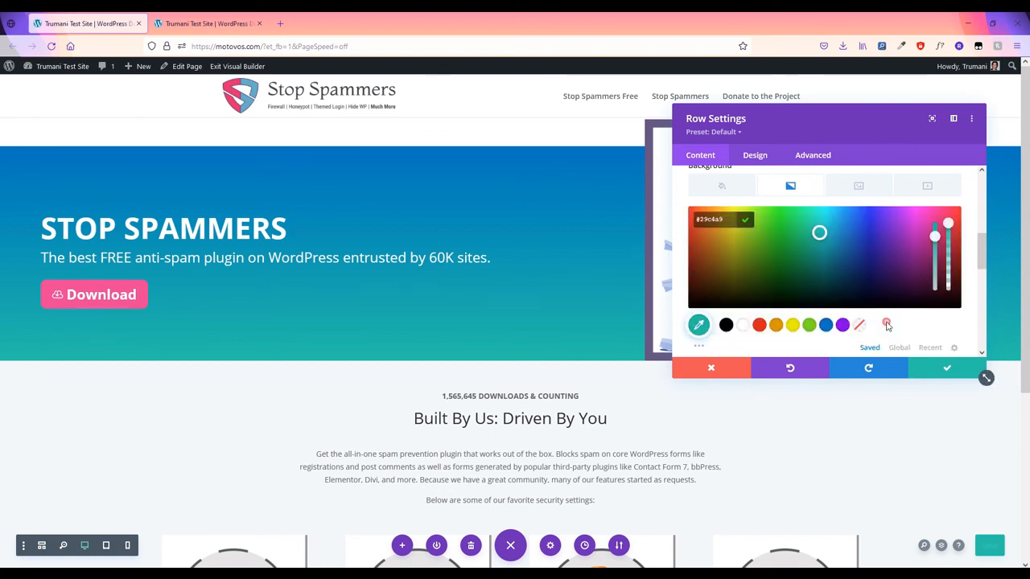
pyautogui.tripleClick(721, 222)
pyautogui.press('BackSpace')
pyautogui.click(745, 220)
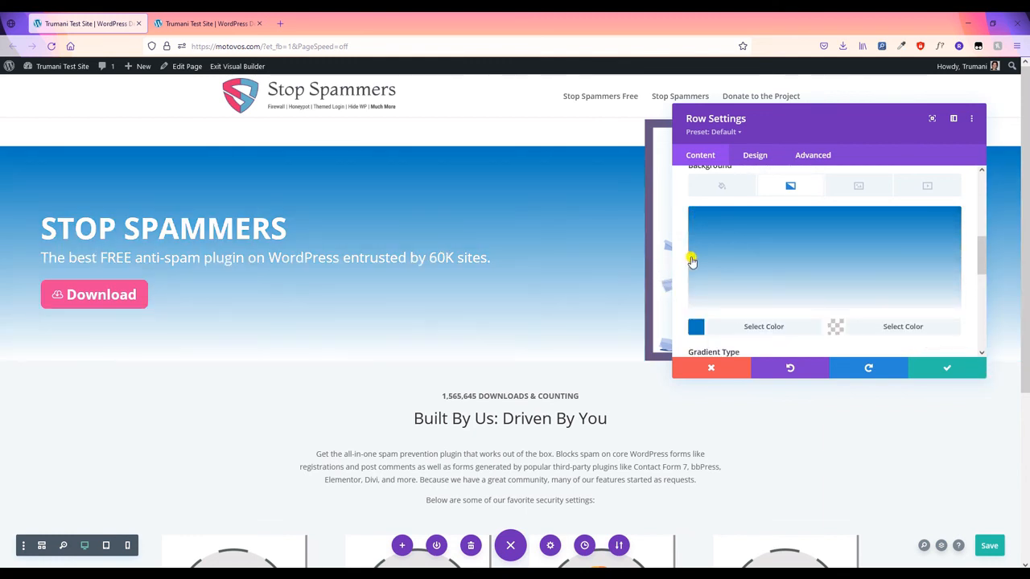
# - Add a #0078be row background colour, set gradient direction 140deg at 60%, and save
pyautogui.click(721, 186)
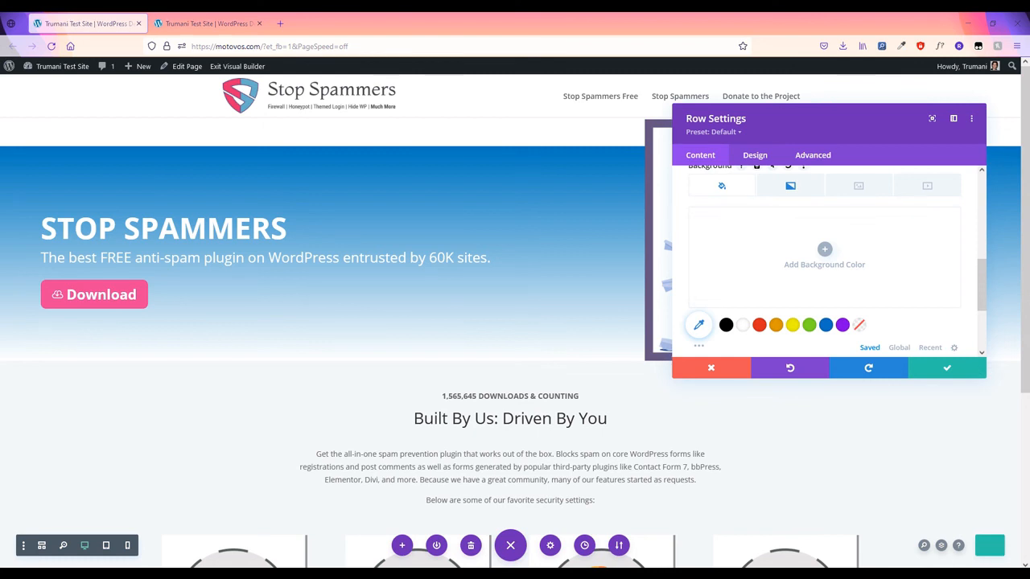
pyautogui.click(718, 251)
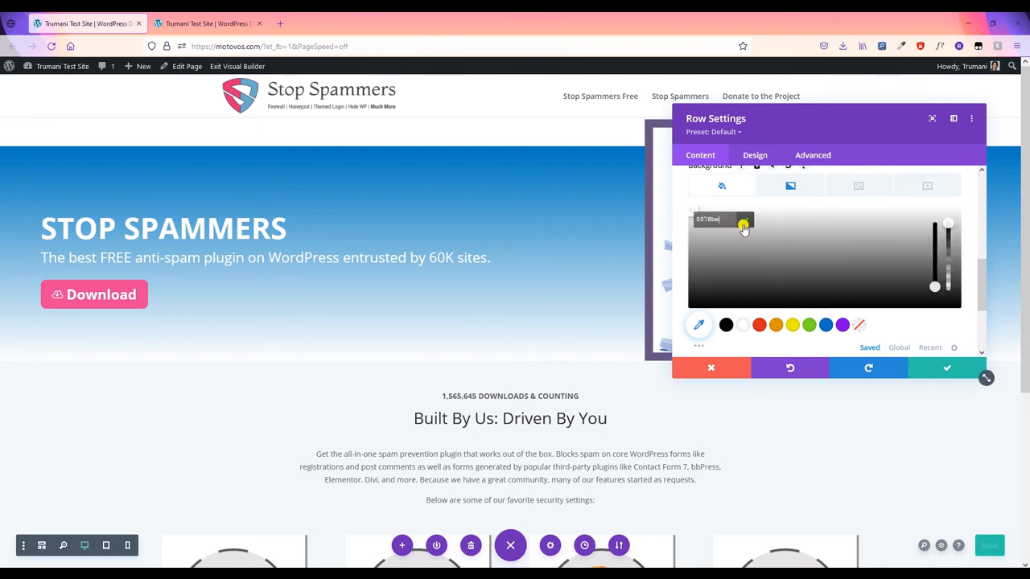
pyautogui.click(779, 193)
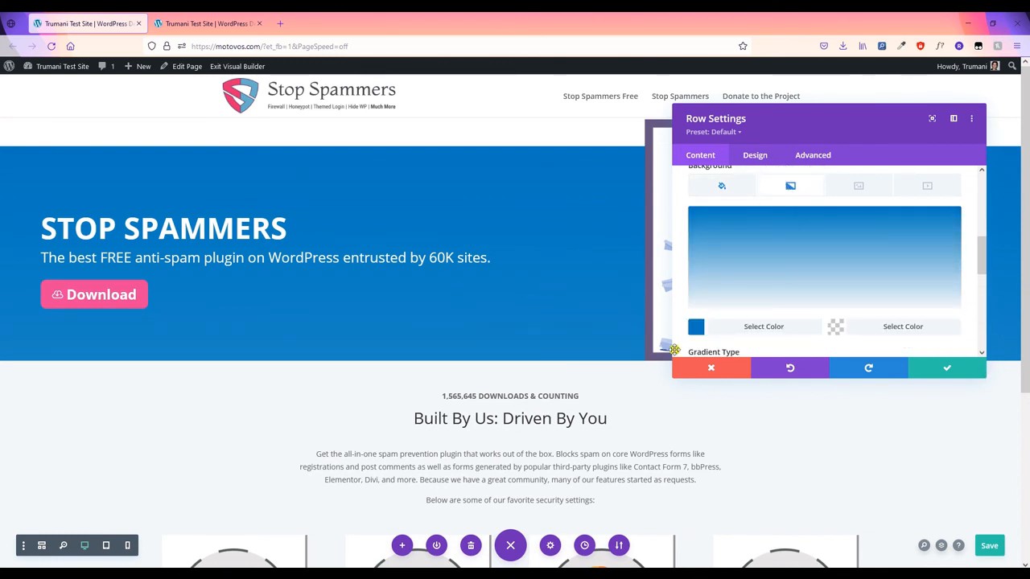
pyautogui.scroll(-5, 870, 318)
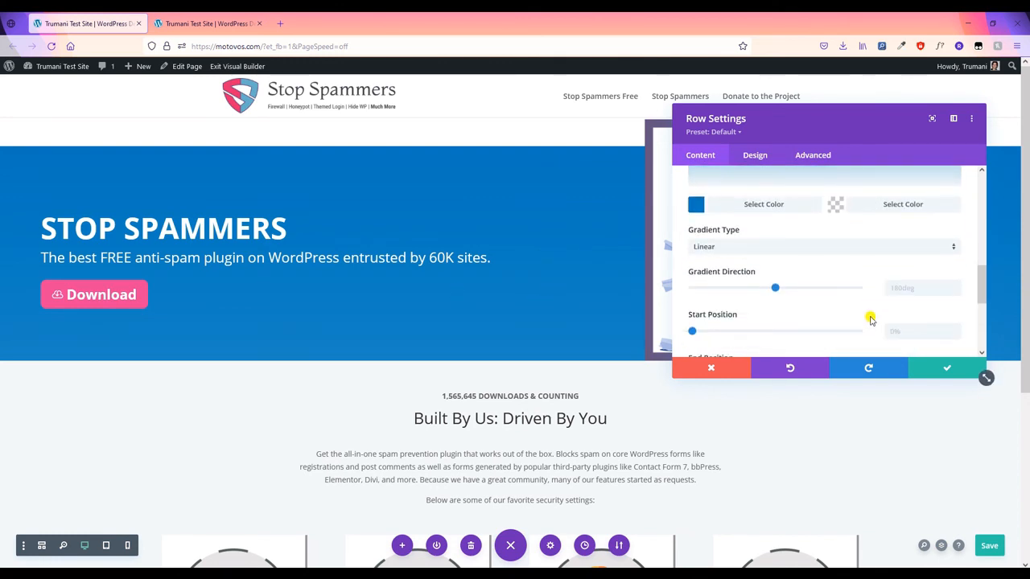
pyautogui.scroll(-2, 870, 319)
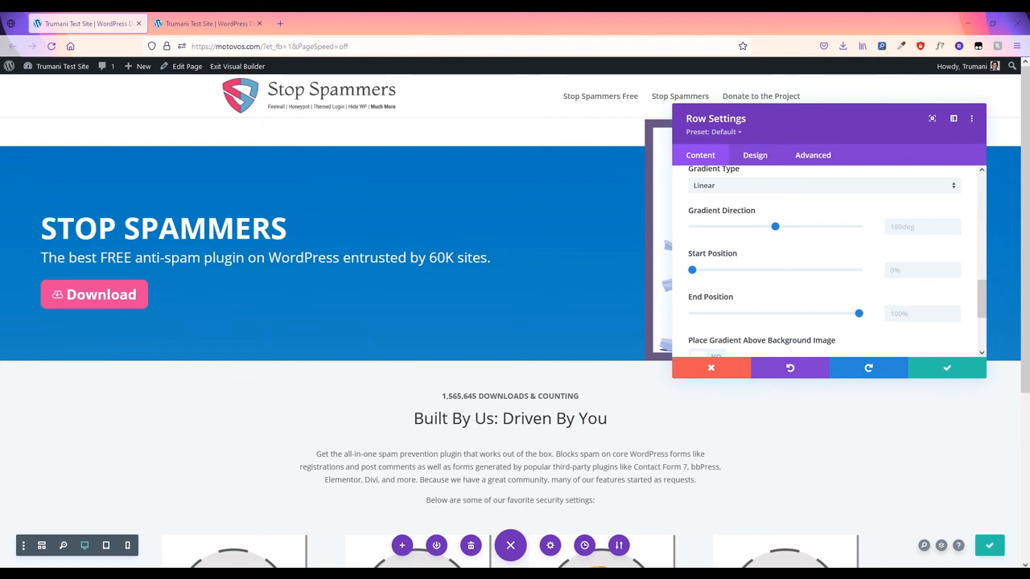
pyautogui.click(904, 228)
pyautogui.write('140deg')
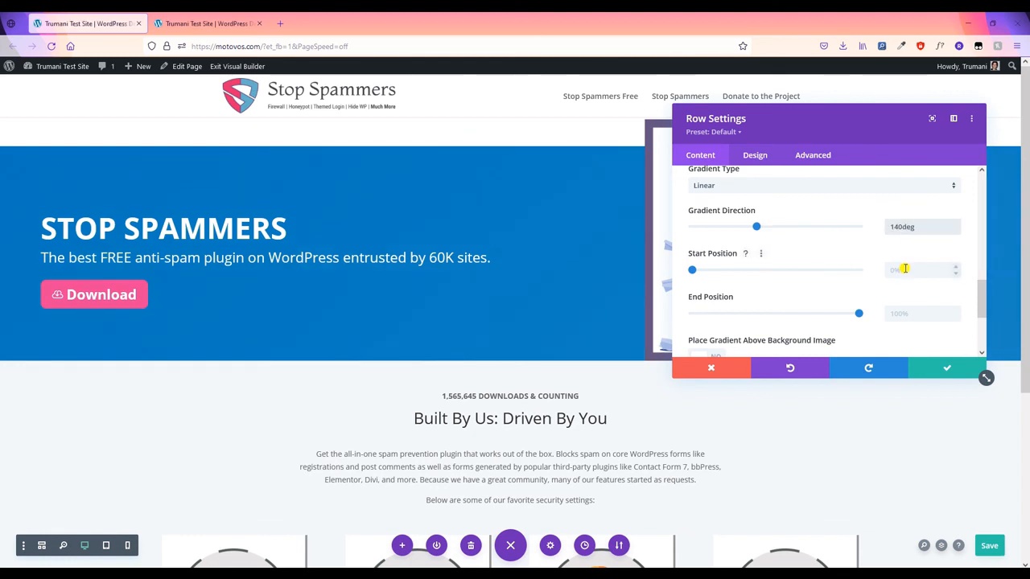
pyautogui.click(901, 268)
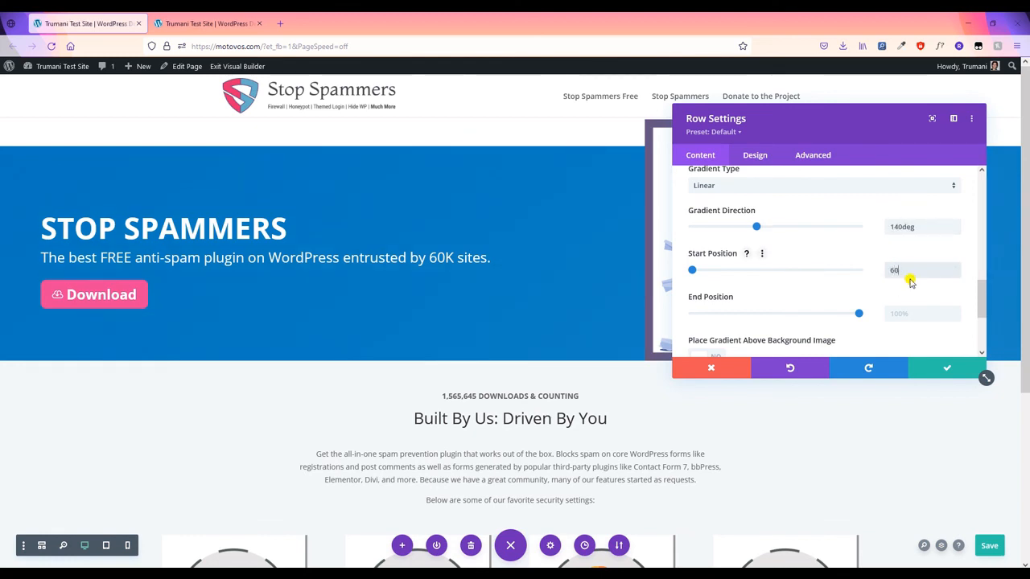
pyautogui.press('Return')
pyautogui.write('6')
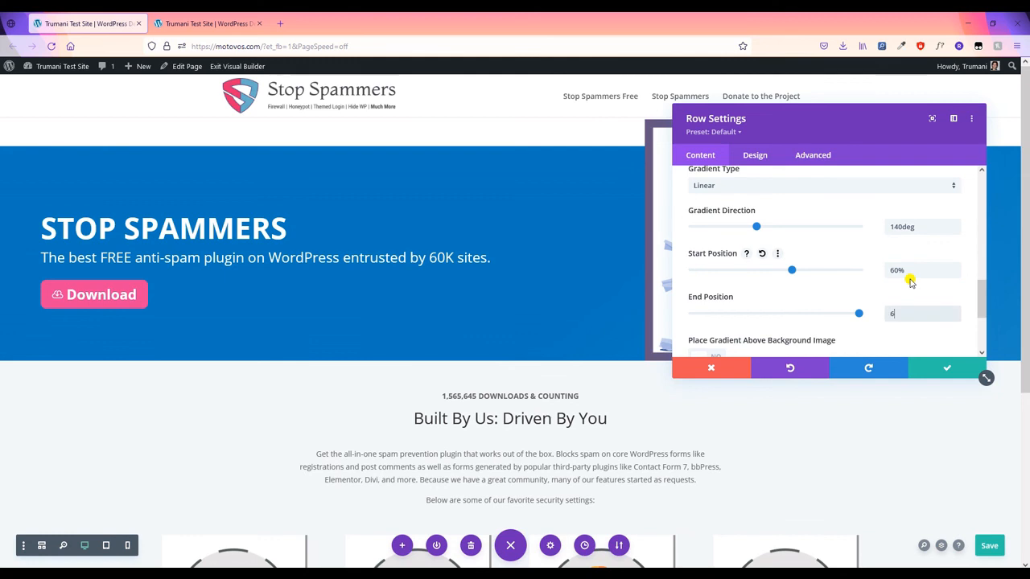
pyautogui.write('0%')
pyautogui.moveTo(796, 137); pyautogui.dragTo(573, 143)
pyautogui.click(713, 394)
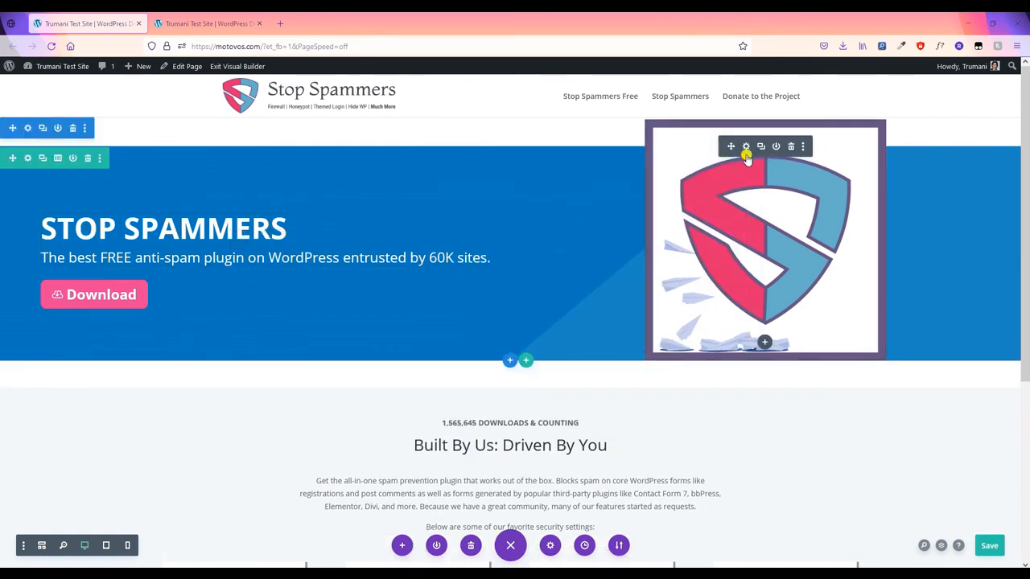
# - Give the hero badge image a -50px desktop bottom margin in its Design spacing settings
pyautogui.click(747, 152)
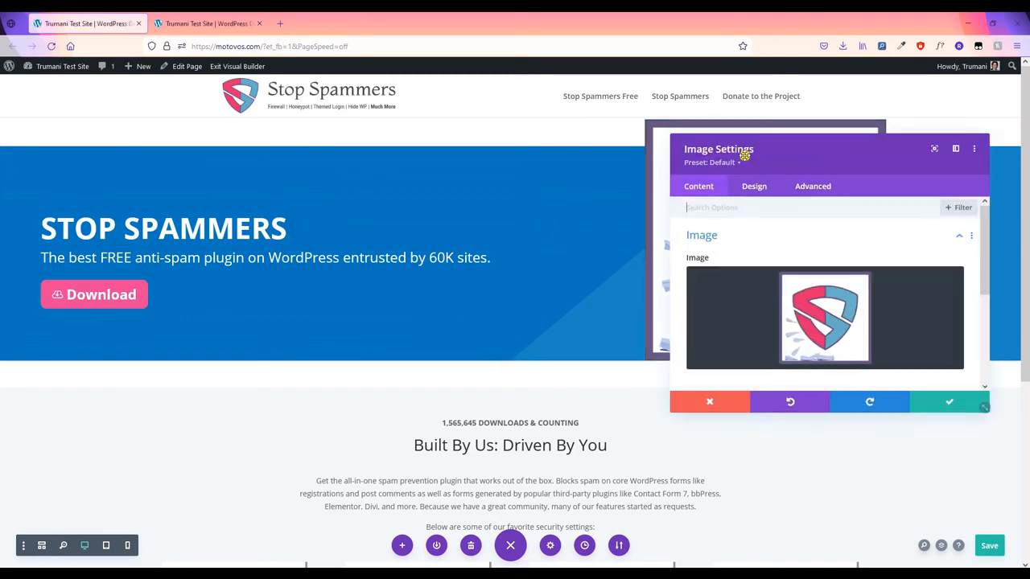
pyautogui.click(762, 193)
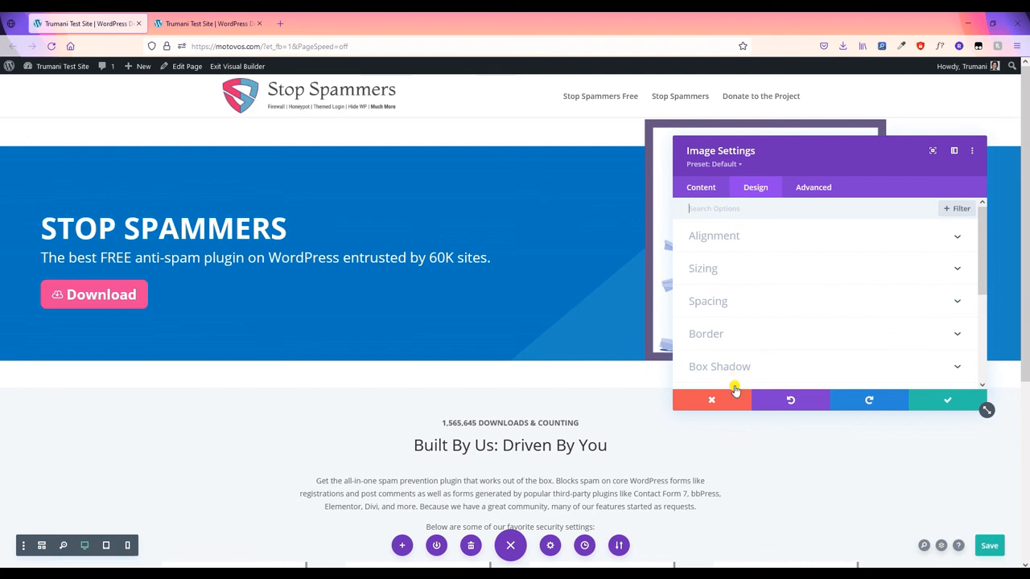
pyautogui.scroll(-3, 733, 318)
pyautogui.scroll(2, 734, 310)
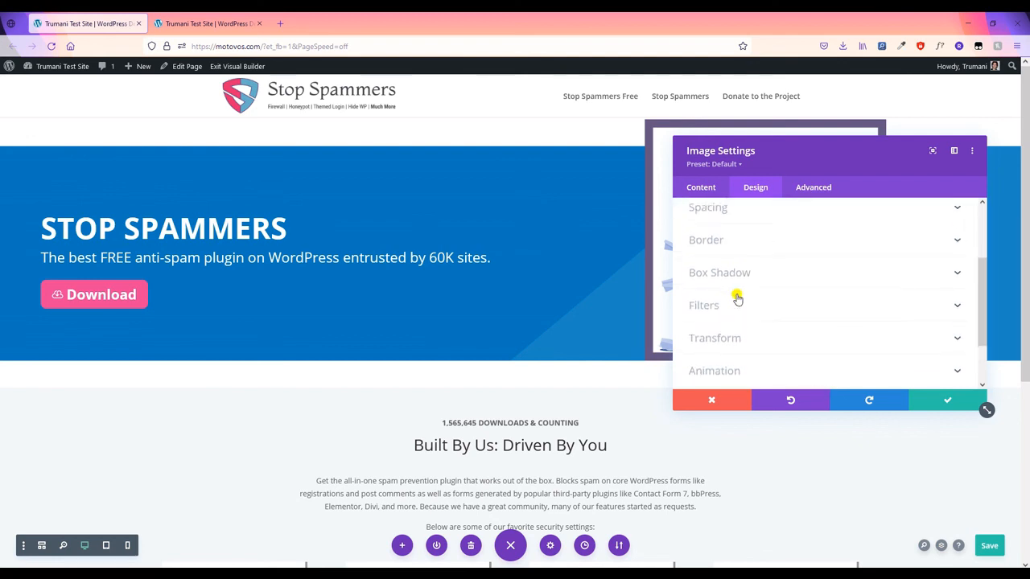
pyautogui.click(740, 251)
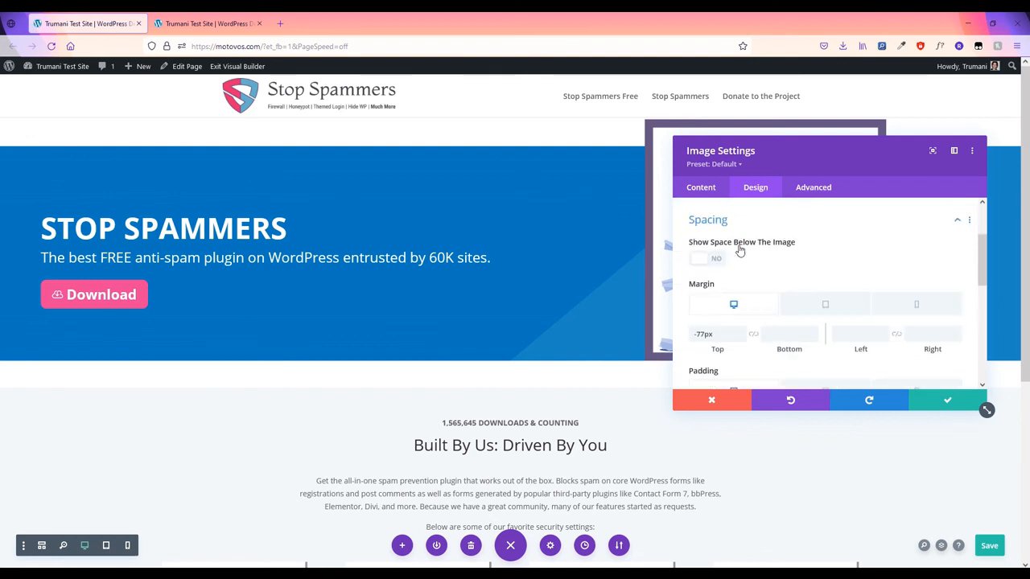
pyautogui.click(785, 330)
pyautogui.write('-50')
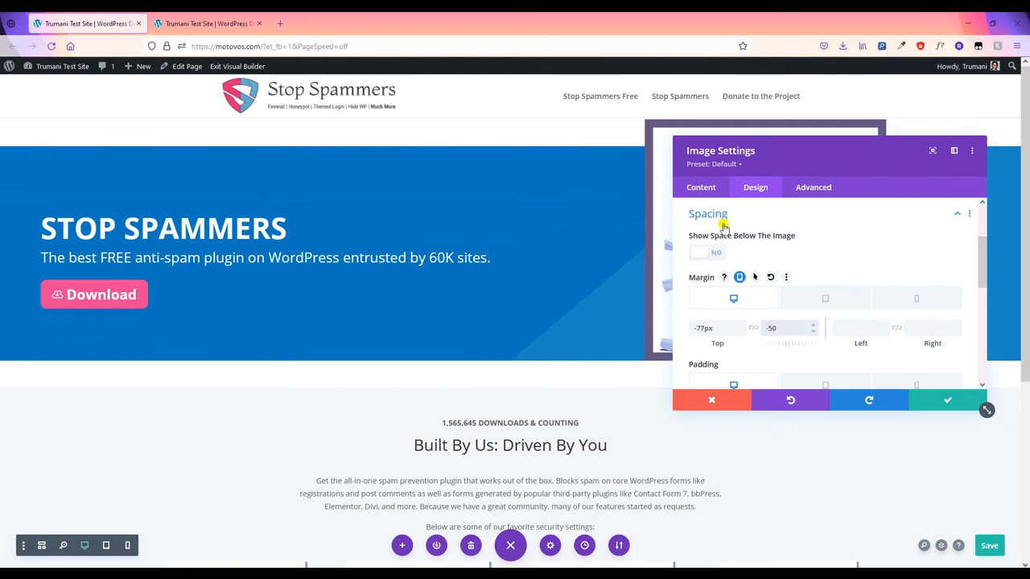
pyautogui.write('px')
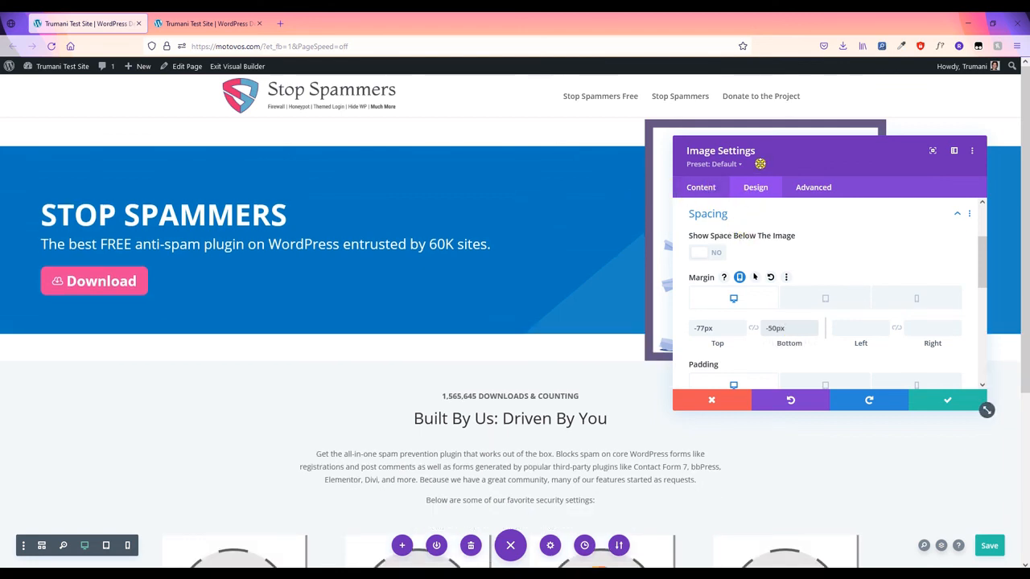
pyautogui.scroll(-3, 748, 336)
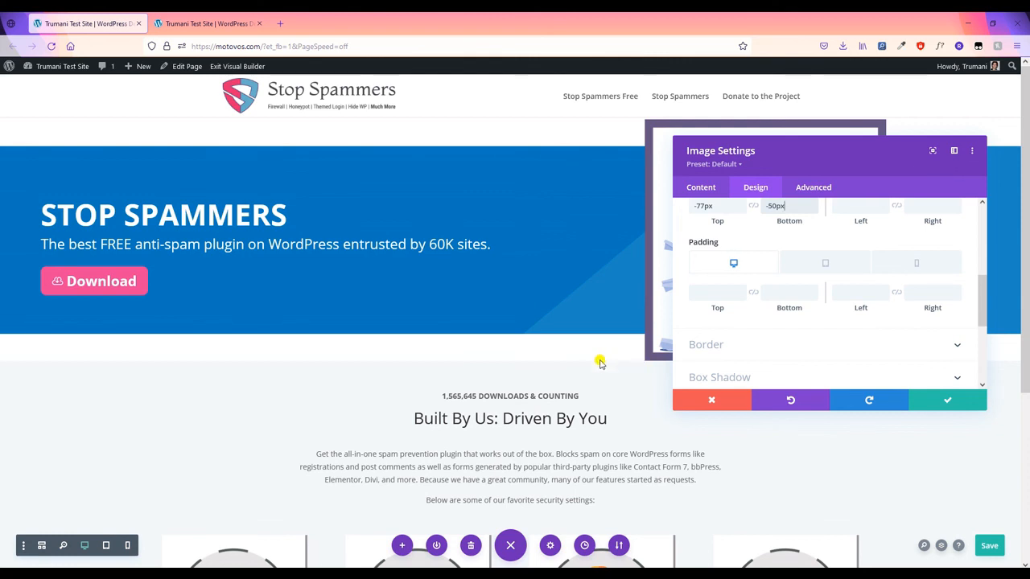
pyautogui.scroll(3, 811, 345)
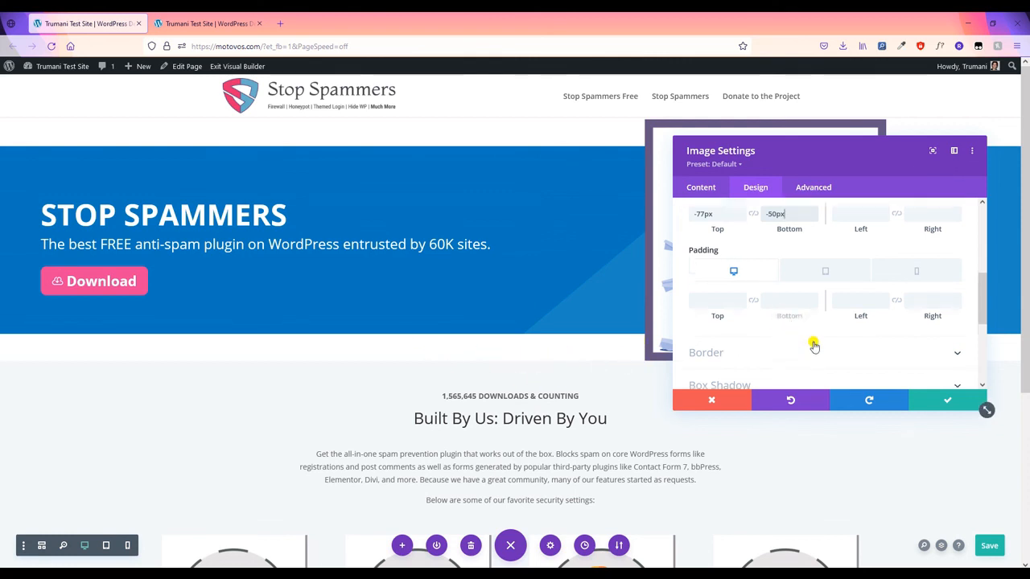
# - Set the badge image's tablet bottom margin to 0px and apply the image settings
pyautogui.click(803, 304)
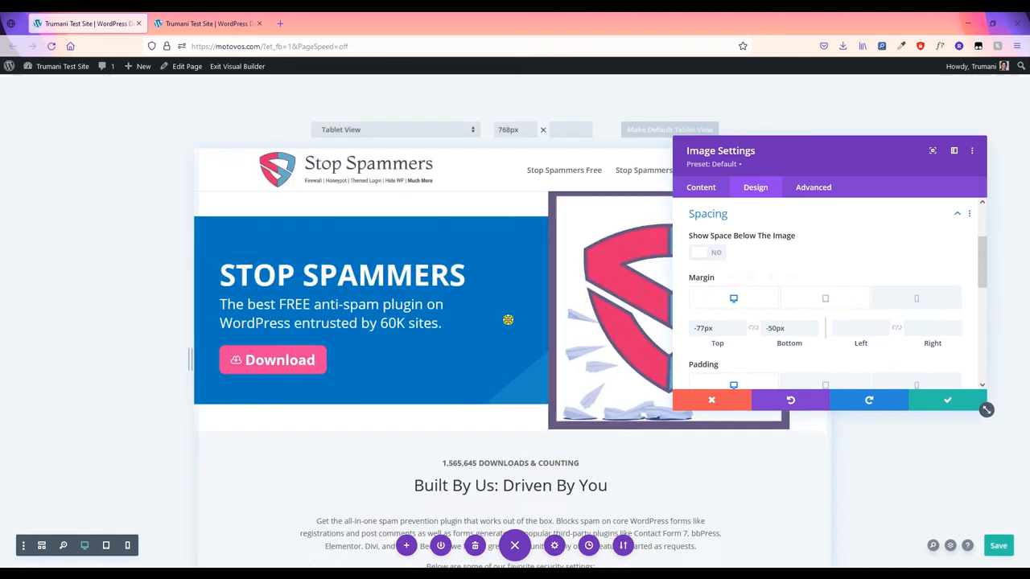
pyautogui.scroll(4, 541, 263)
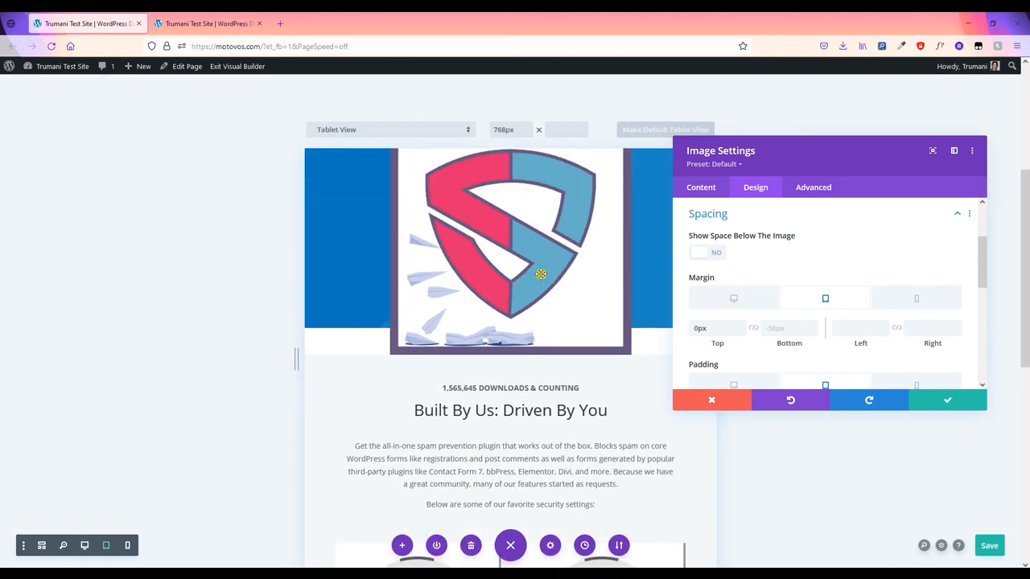
pyautogui.scroll(-1, 601, 350)
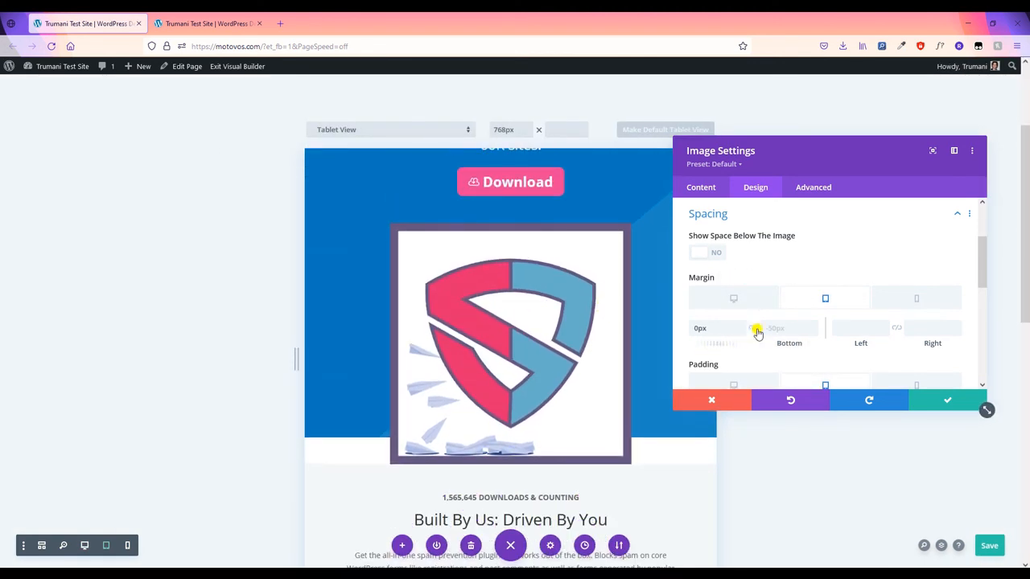
pyautogui.click(771, 329)
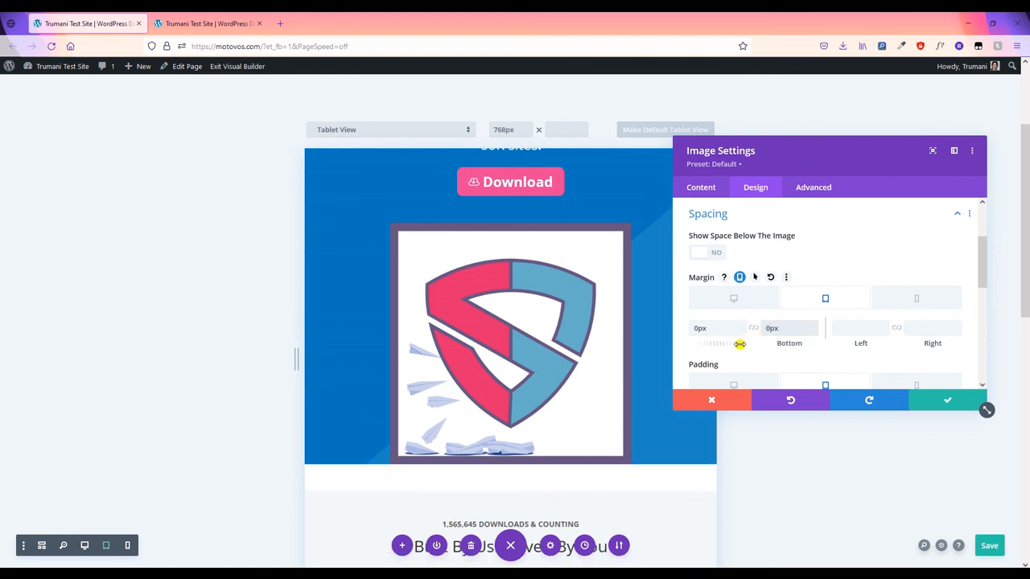
pyautogui.click(947, 400)
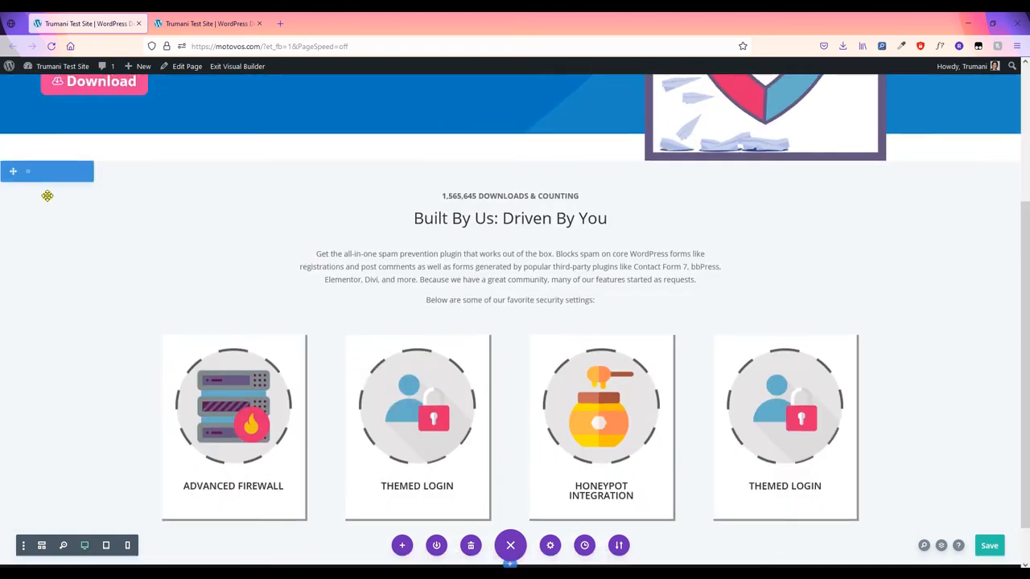
pyautogui.scroll(3, 32, 161)
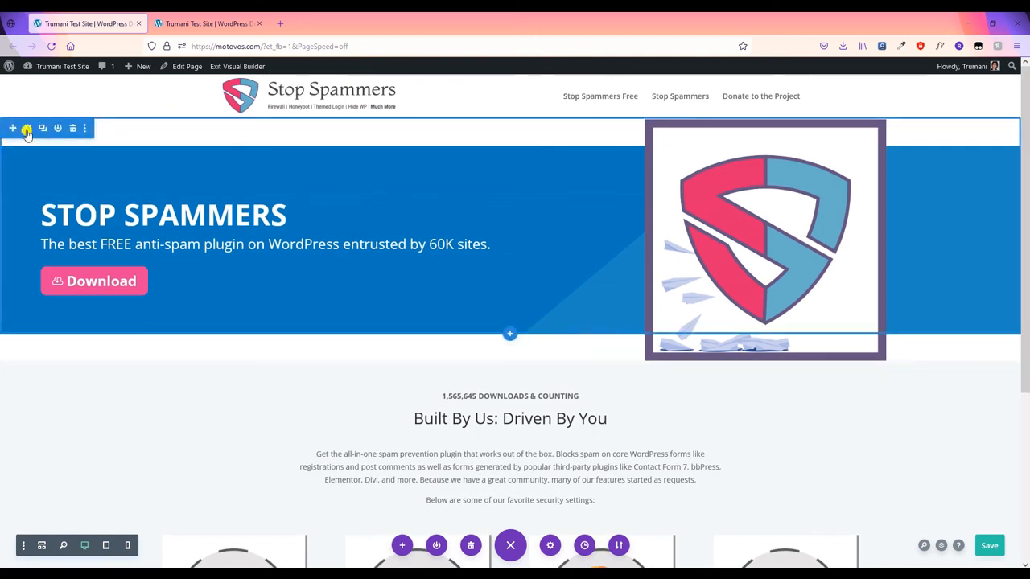
# - Enable per-device margins in the hero section's Design spacing settings
pyautogui.click(27, 131)
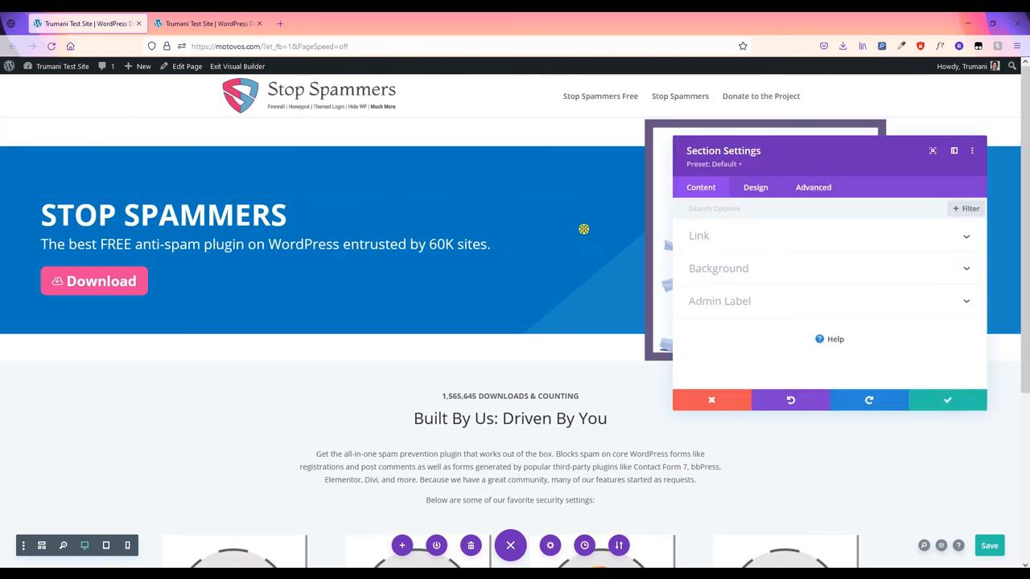
pyautogui.click(754, 193)
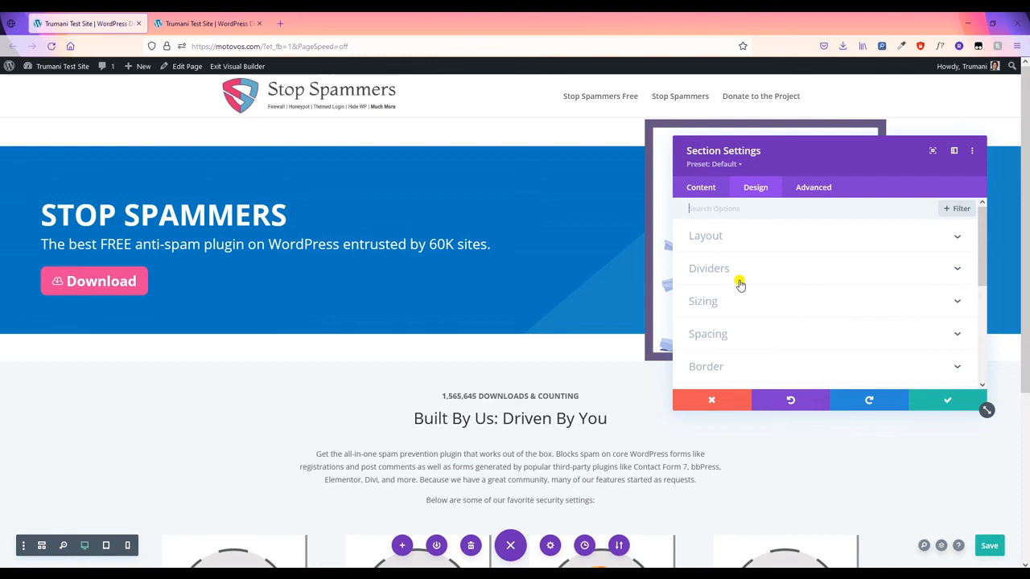
pyautogui.click(742, 335)
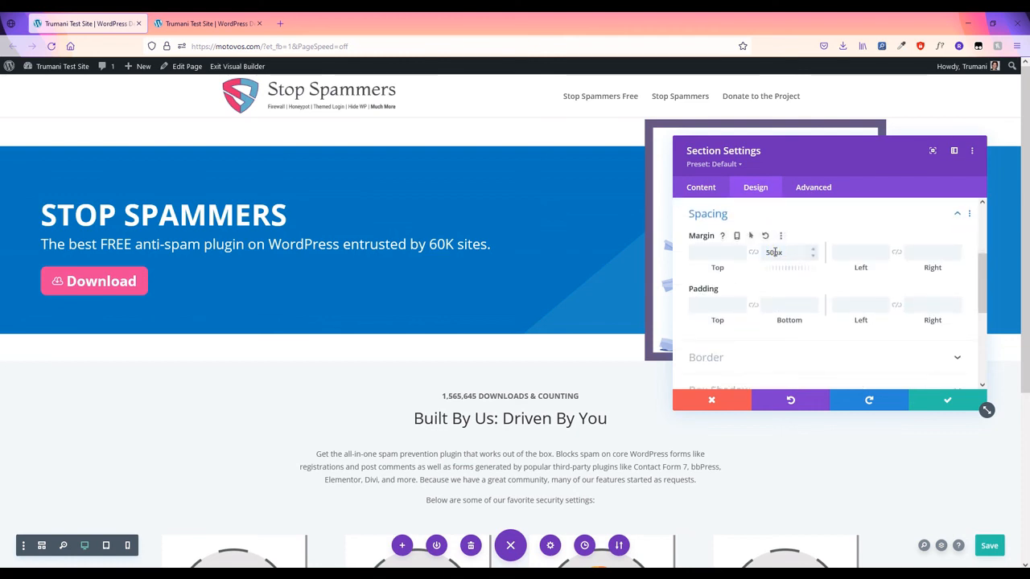
pyautogui.click(737, 235)
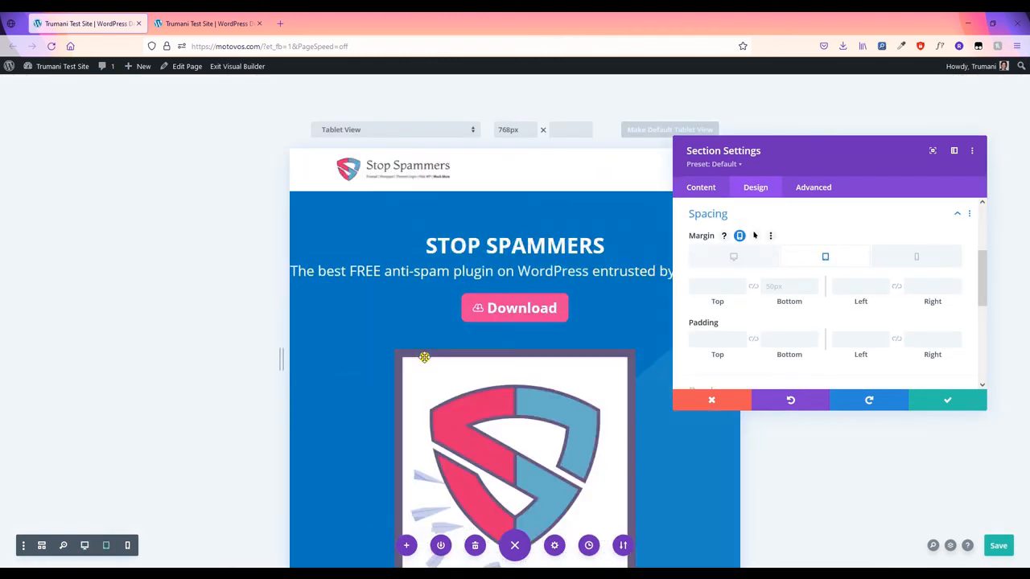
pyautogui.scroll(-4, 428, 342)
pyautogui.scroll(1, 429, 322)
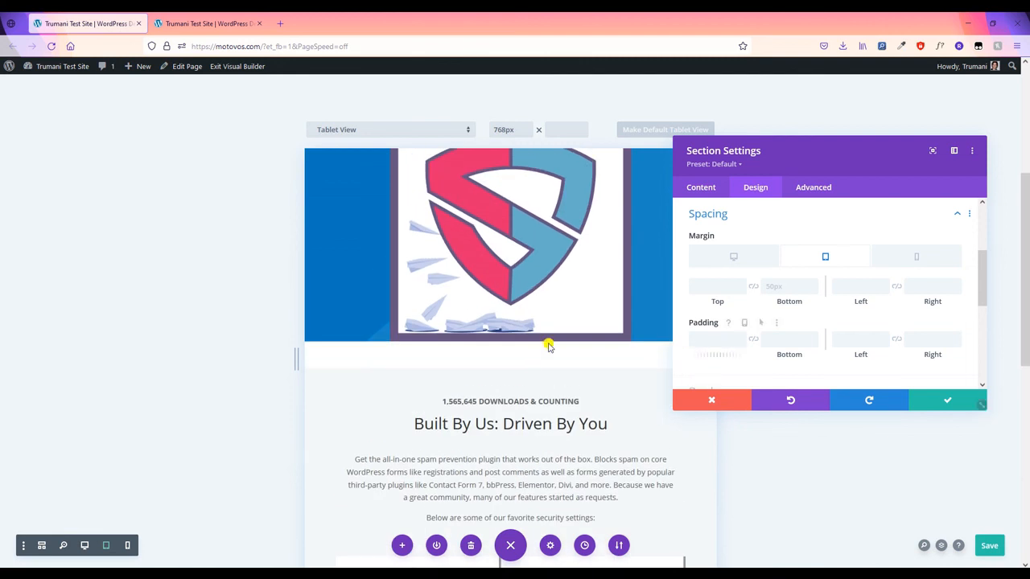
pyautogui.scroll(1, 547, 344)
# - Set the hero section's tablet bottom margin to 0px, apply it, and save the page
pyautogui.click(778, 290)
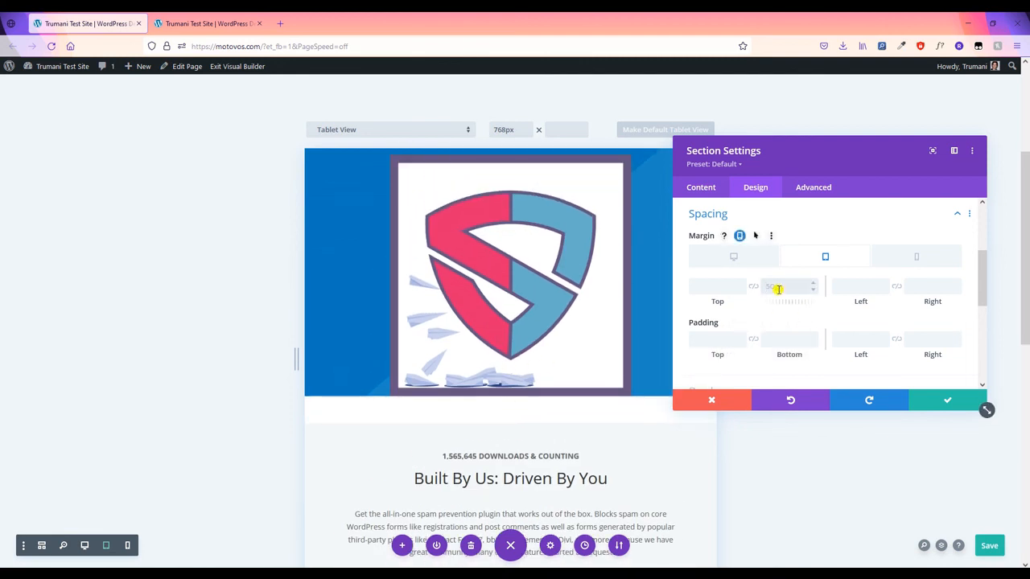
pyautogui.write('0px')
pyautogui.scroll(3, 414, 386)
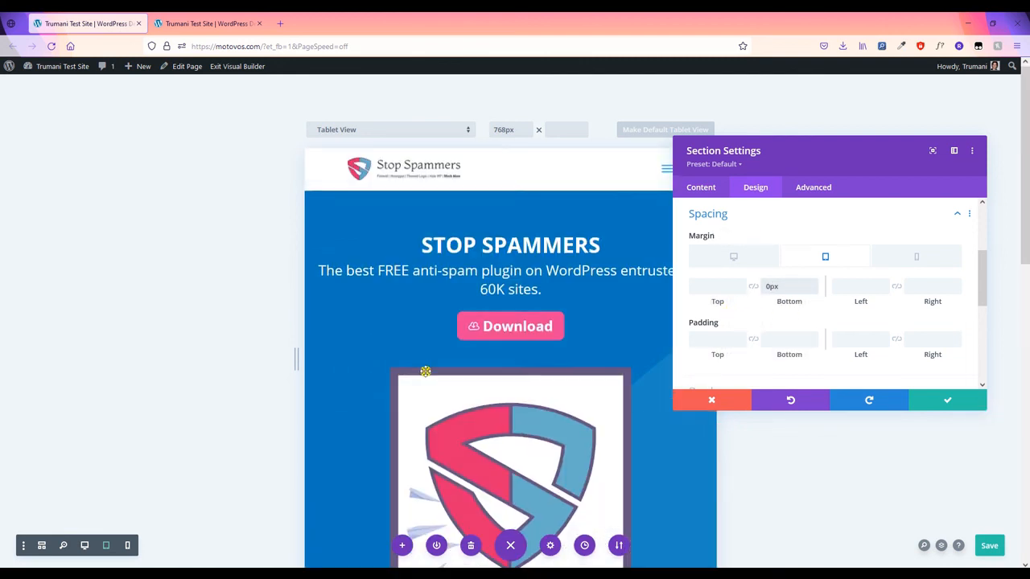
pyautogui.scroll(-1, 472, 311)
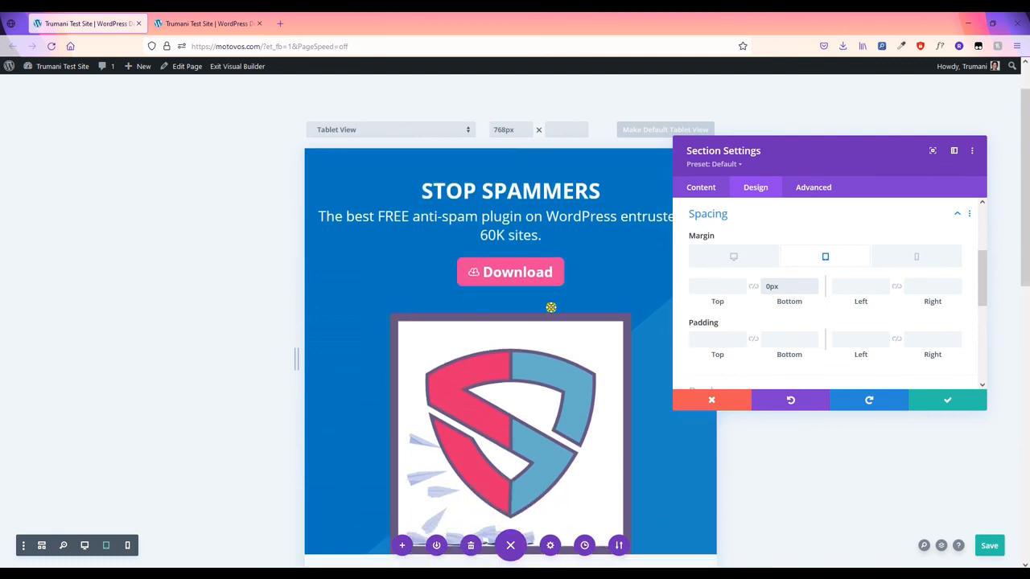
pyautogui.scroll(1, 551, 308)
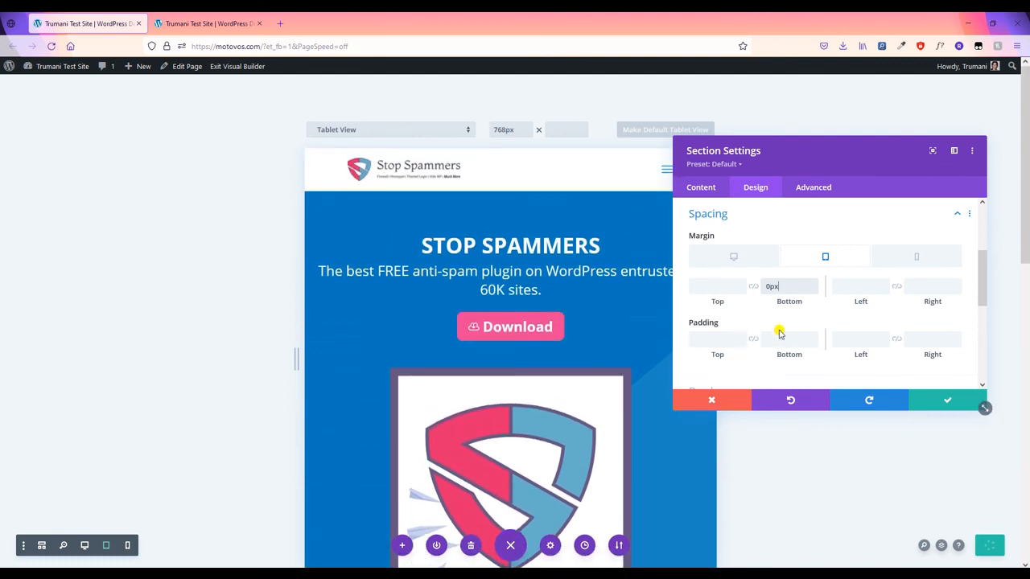
pyautogui.click(927, 403)
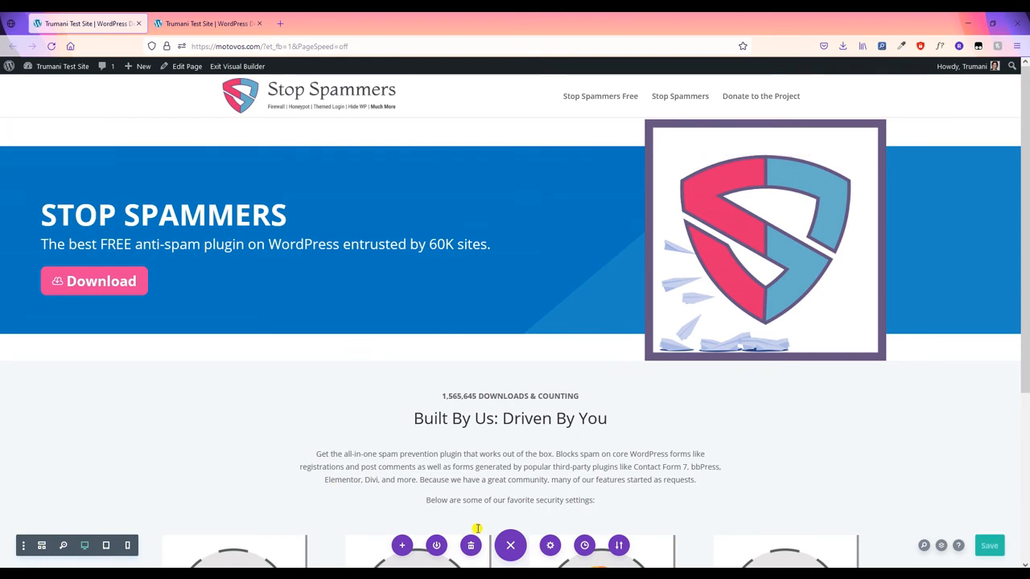
pyautogui.click(989, 546)
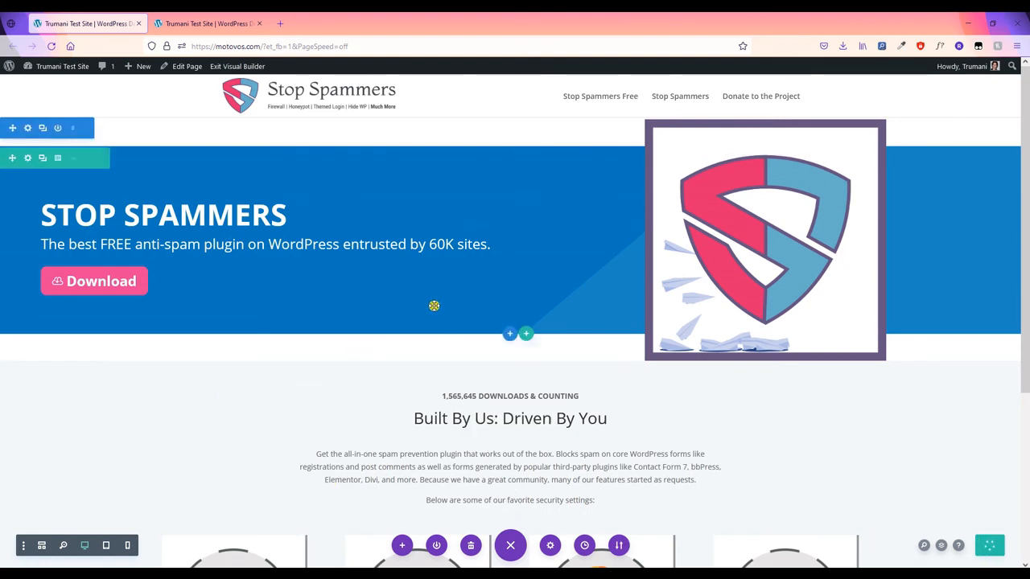
# - Reload the live Stop Spammers page in the second Firefox tab to see the saved changes
pyautogui.click(206, 23)
pyautogui.click(49, 48)
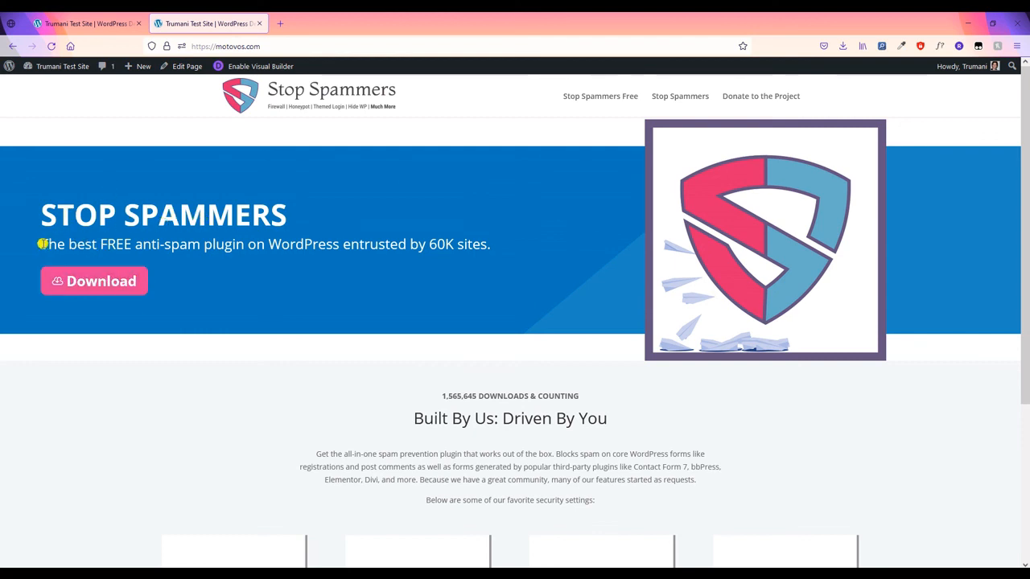
pyautogui.moveTo(42, 244); pyautogui.dragTo(97, 246)
pyautogui.click(97, 246)
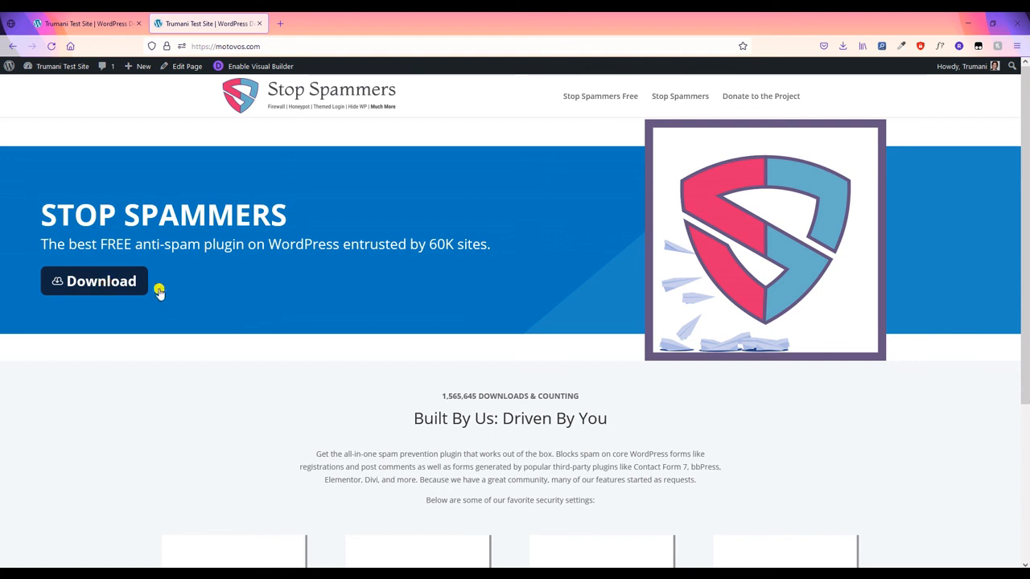
# - Detach the live page into its own narrow window to check the stacked hero layout
pyautogui.moveTo(223, 26); pyautogui.dragTo(269, 182)
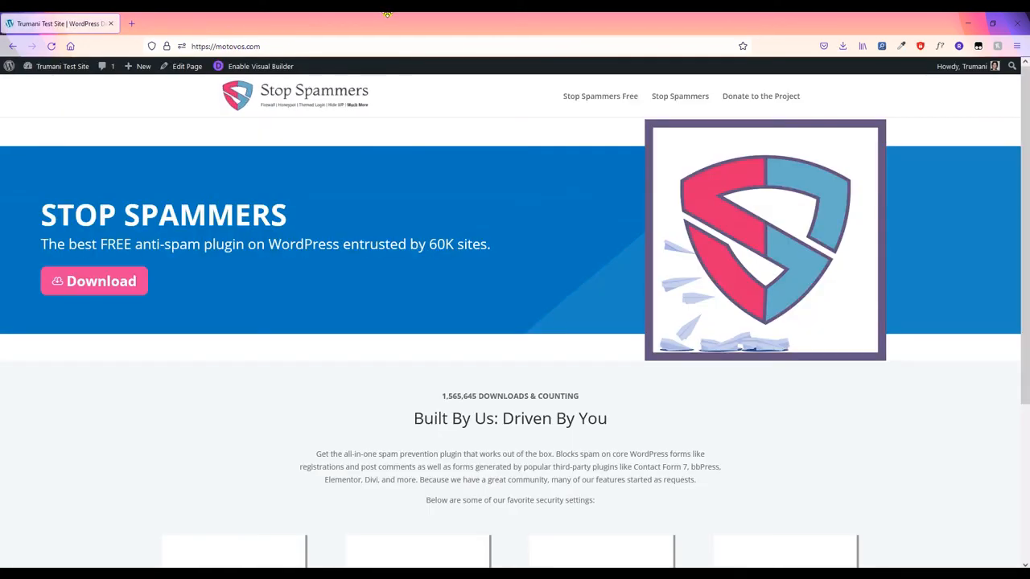
pyautogui.scroll(-3, 474, 306)
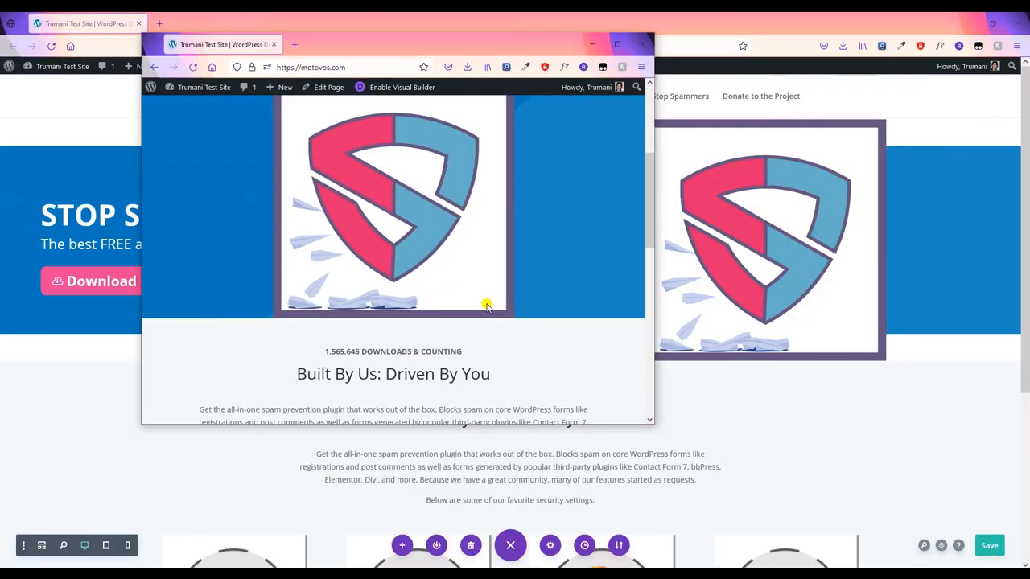
pyautogui.scroll(1, 548, 301)
pyautogui.scroll(3, 570, 289)
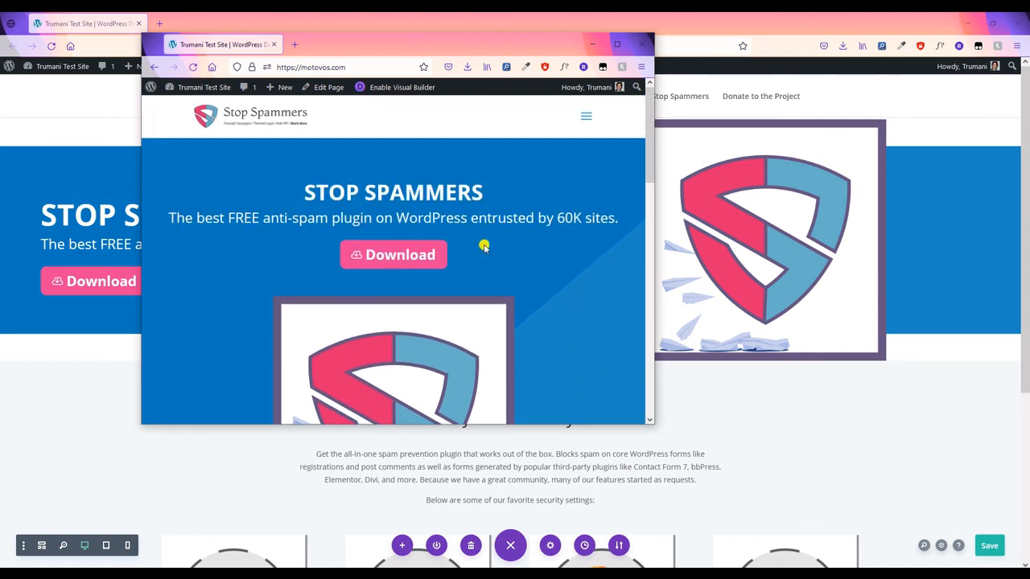